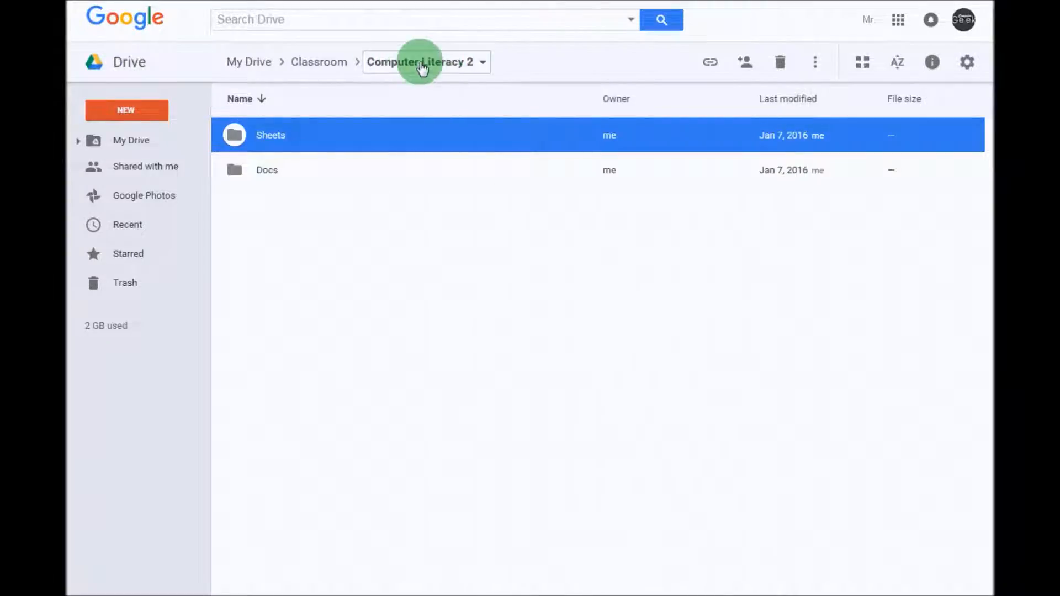
# - Open the Sheets folder inside Computer Literacy 2 and create a blank Google Sheets spreadsheet in it
pyautogui.click(483, 71)
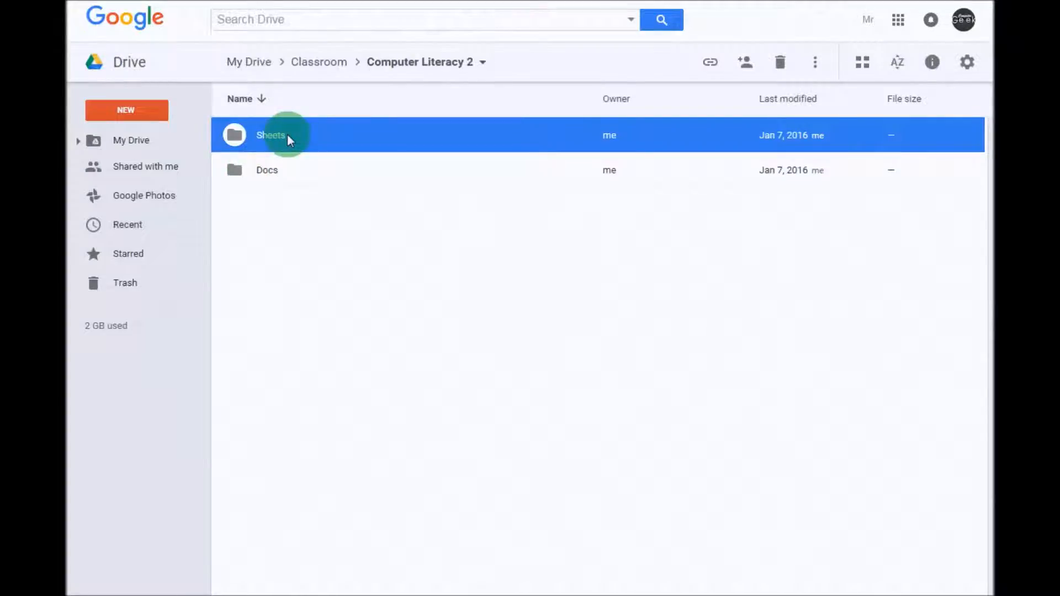
pyautogui.click(143, 111)
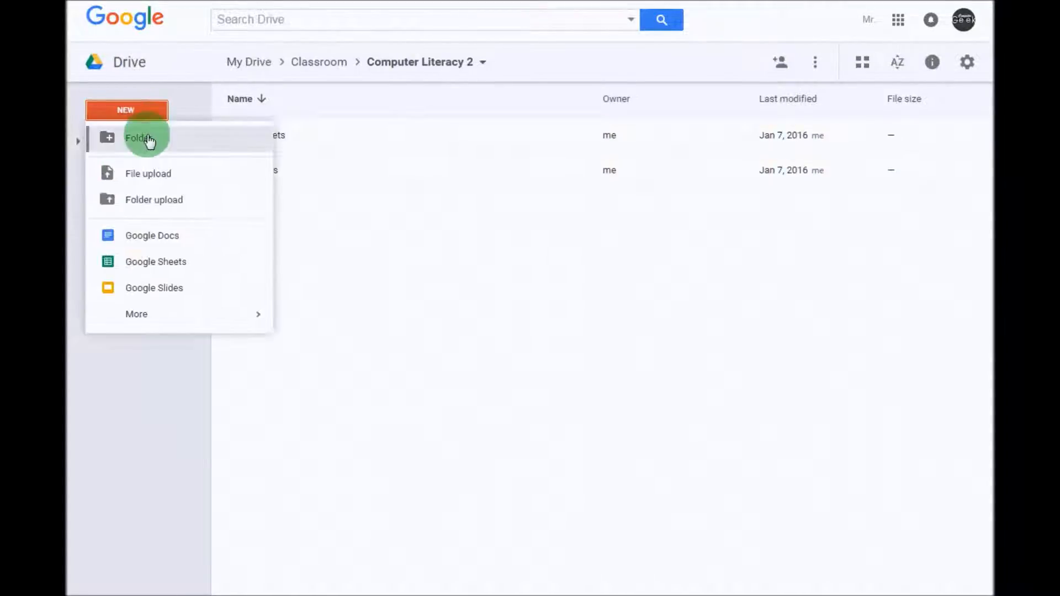
pyautogui.click(366, 184)
pyautogui.click(233, 138)
pyautogui.click(234, 140)
pyautogui.doubleClick(235, 135)
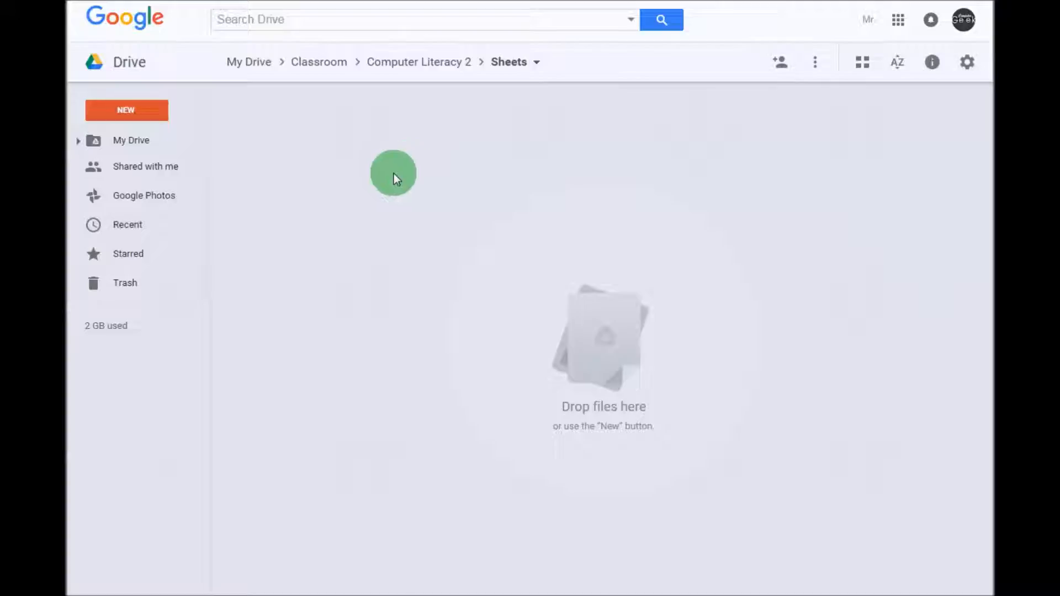
pyautogui.click(148, 112)
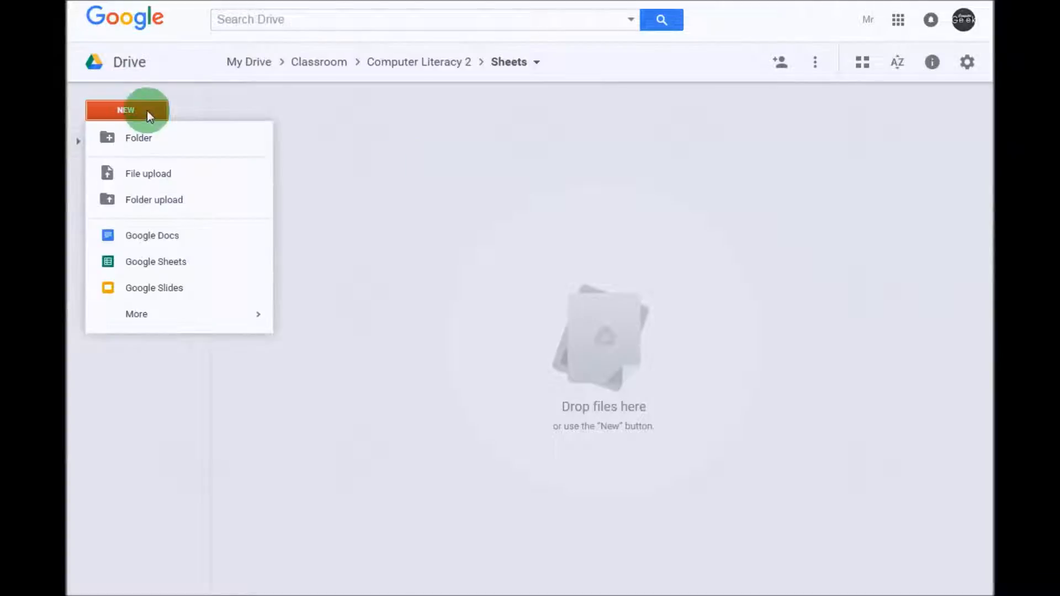
pyautogui.click(156, 264)
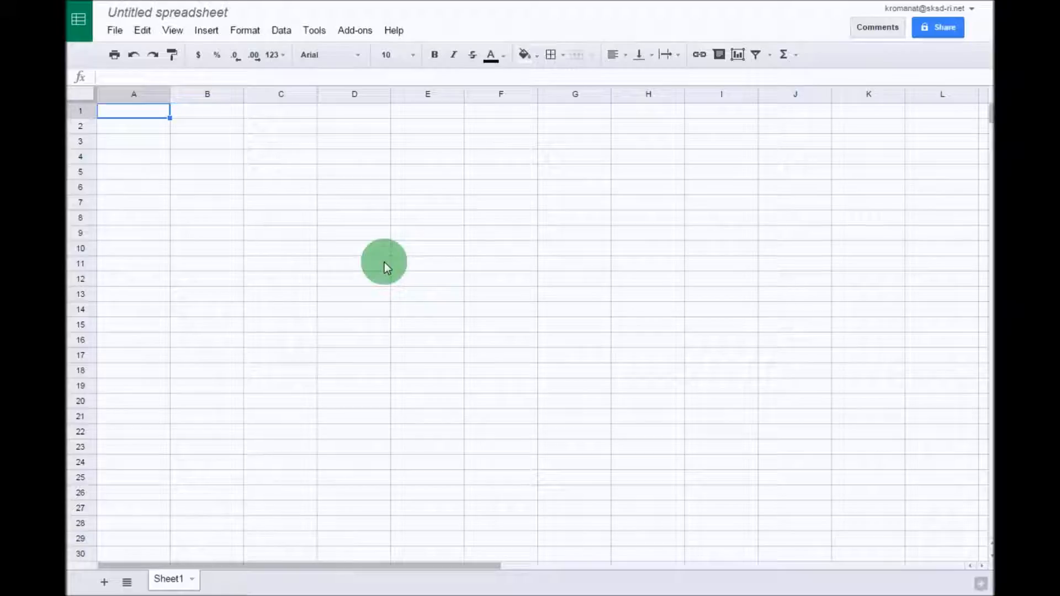
# - Examine the lettered columns of the blank sheet from A through Z, highlighting individual columns such as A and B
pyautogui.click(134, 95)
pyautogui.moveTo(134, 88); pyautogui.dragTo(440, 104)
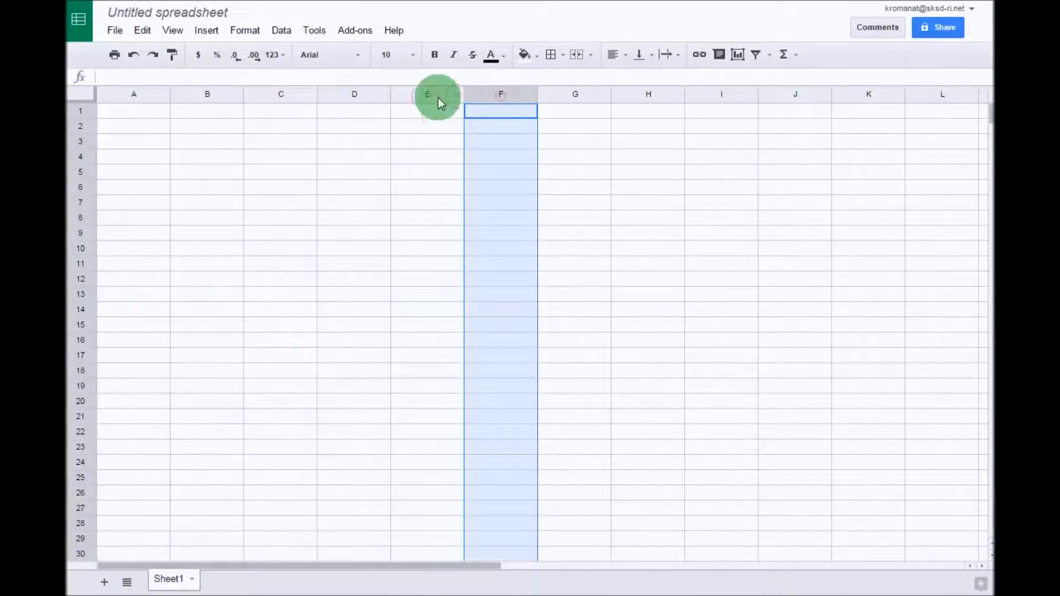
pyautogui.moveTo(474, 565); pyautogui.dragTo(980, 570)
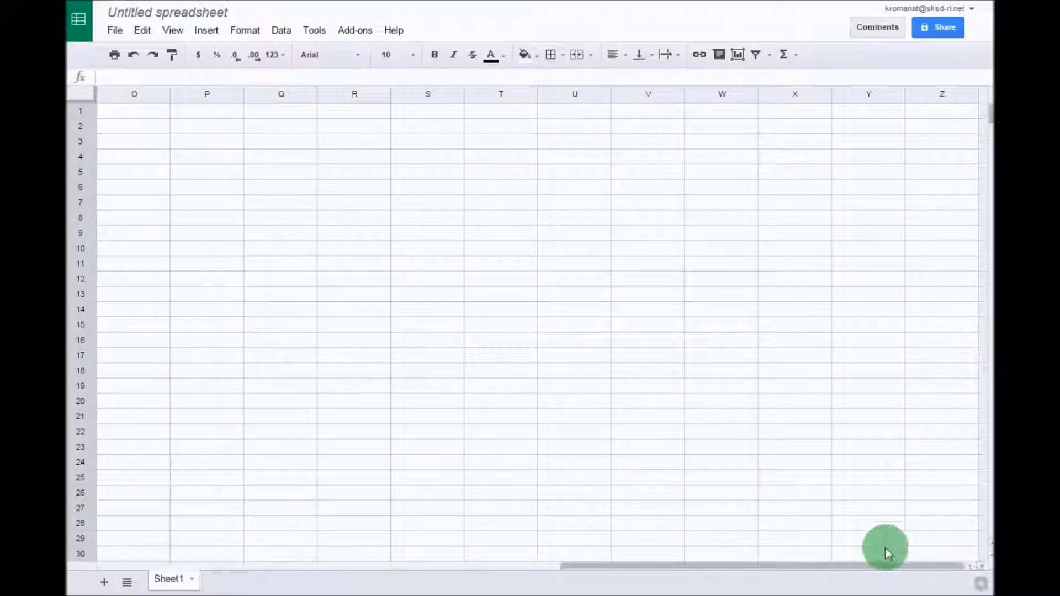
pyautogui.moveTo(899, 562); pyautogui.dragTo(251, 554)
pyautogui.moveTo(71, 554); pyautogui.dragTo(107, 564)
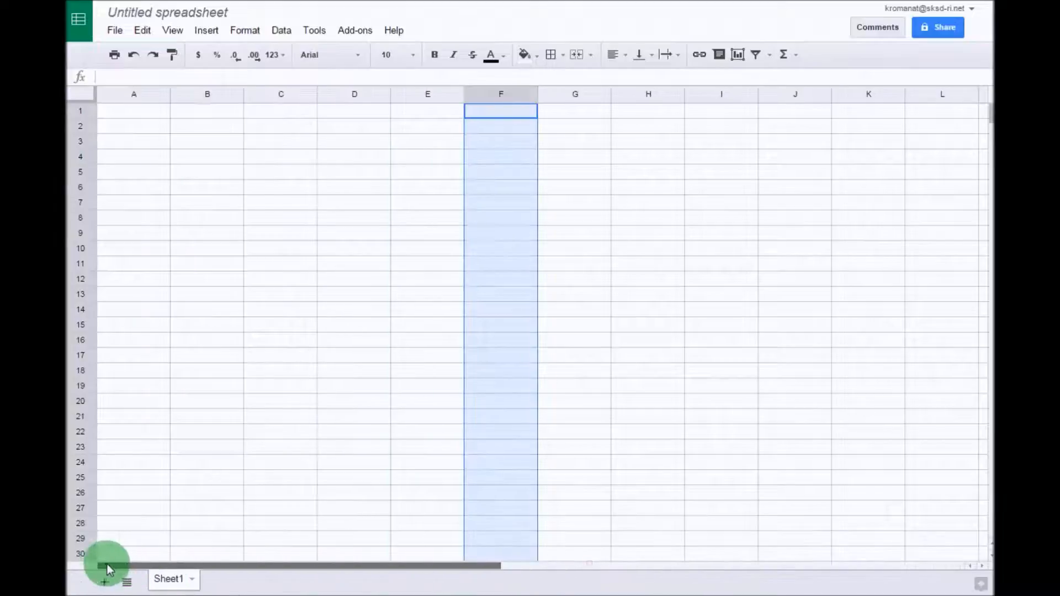
pyautogui.click(131, 111)
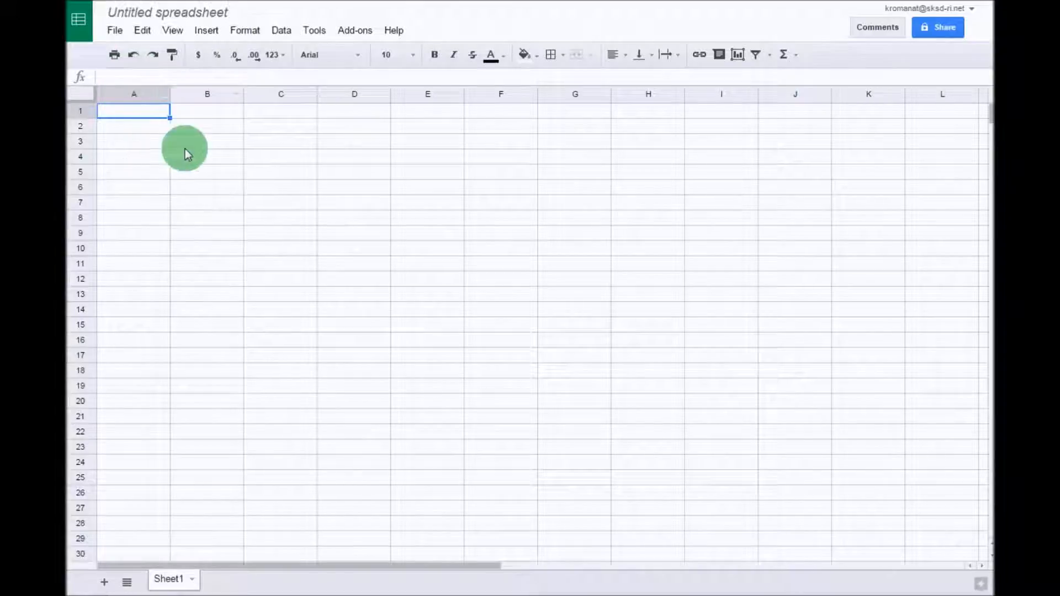
pyautogui.click(148, 94)
pyautogui.click(199, 95)
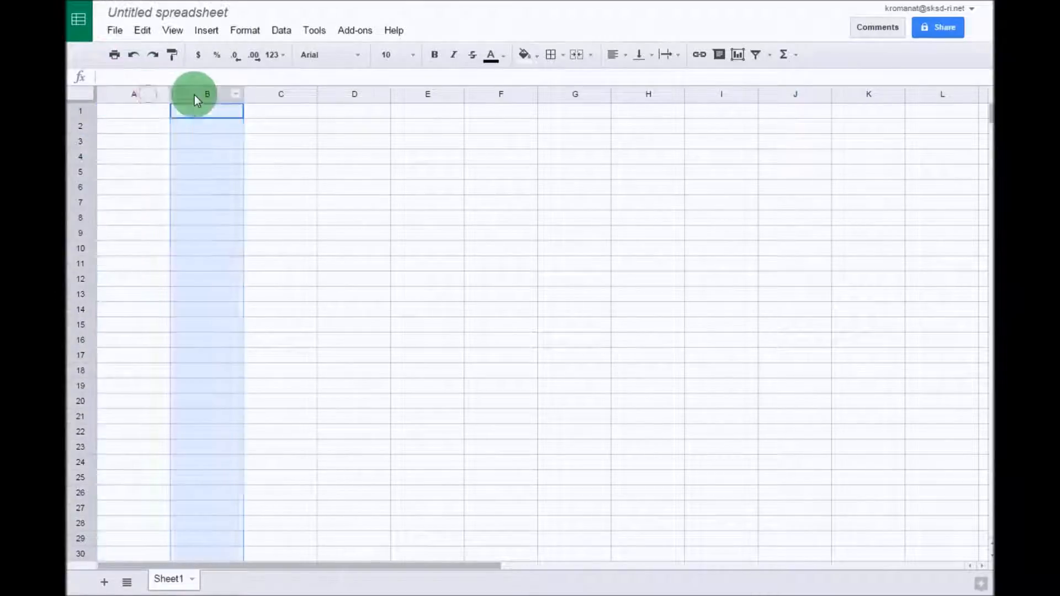
# - Examine the numbered rows, highlighting rows 1 through 7 one at a time and viewing the sheet down to row 1000
pyautogui.click(78, 111)
pyautogui.click(80, 126)
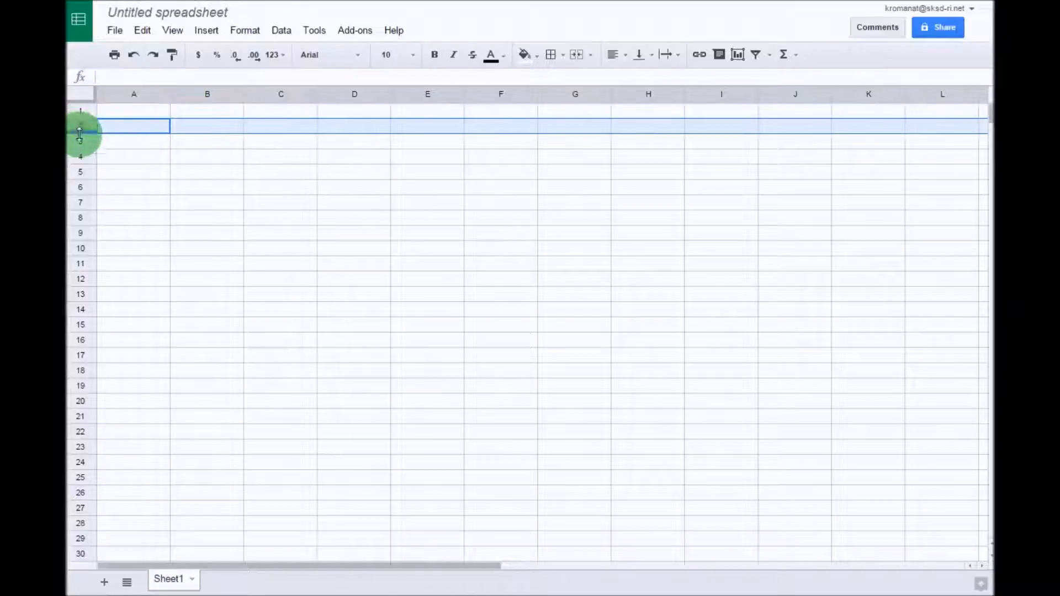
pyautogui.click(79, 141)
pyautogui.click(80, 159)
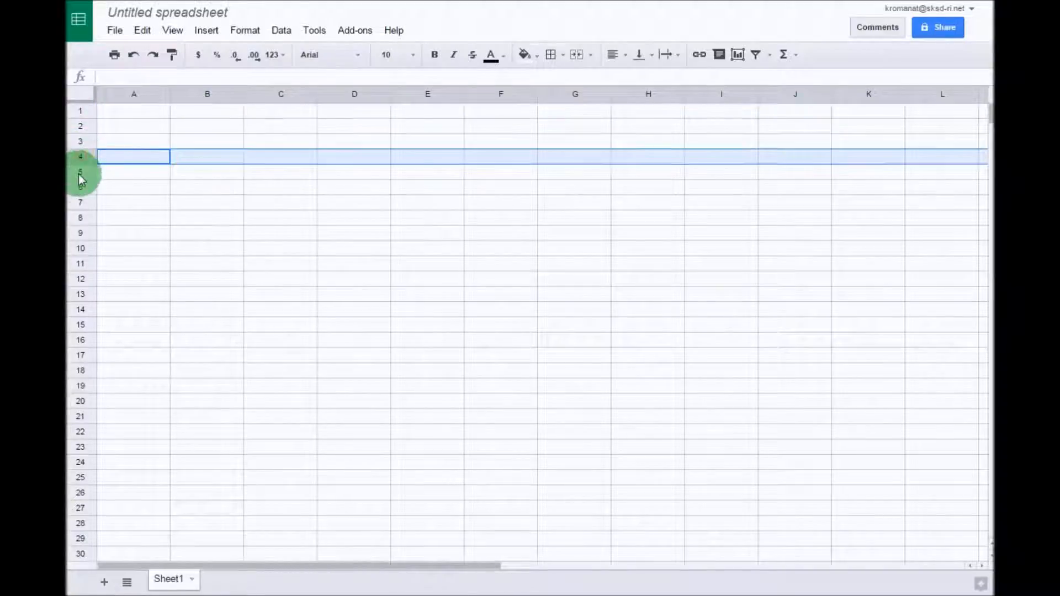
pyautogui.click(82, 172)
pyautogui.click(82, 187)
pyautogui.click(80, 202)
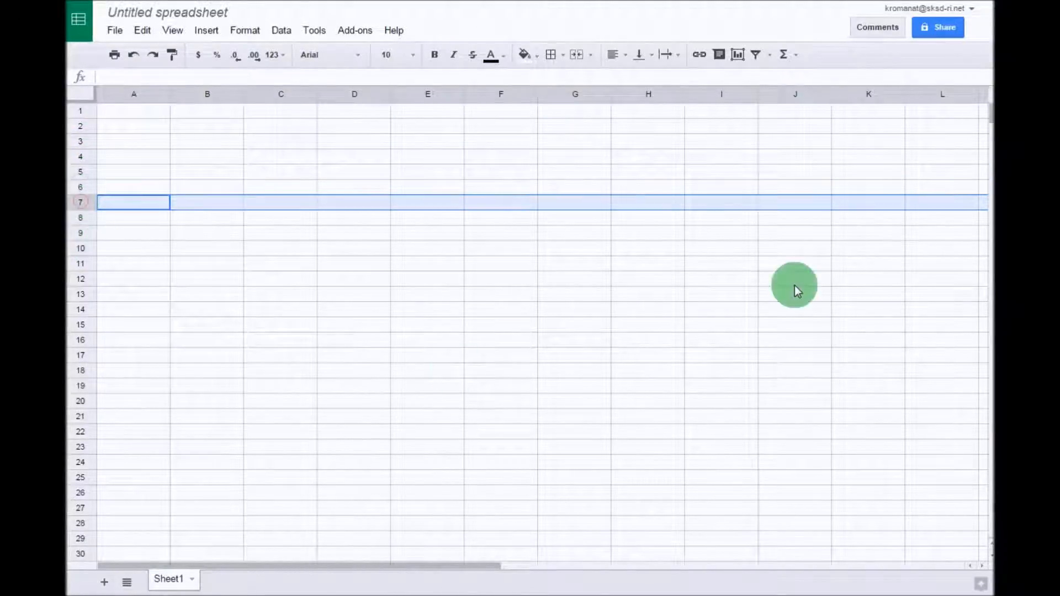
pyautogui.moveTo(989, 117); pyautogui.dragTo(988, 568)
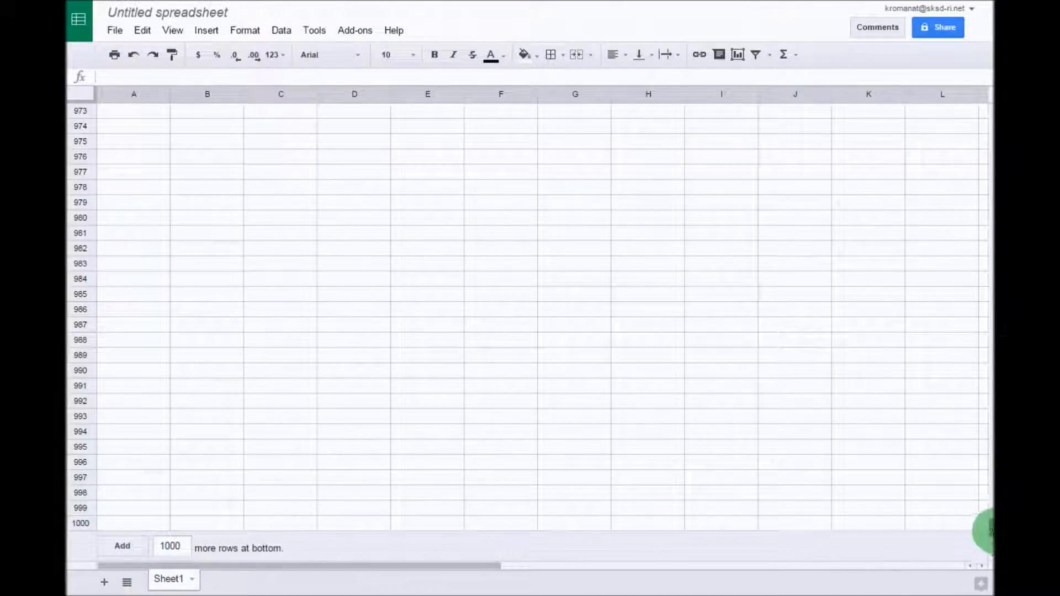
pyautogui.moveTo(992, 535); pyautogui.dragTo(991, 93)
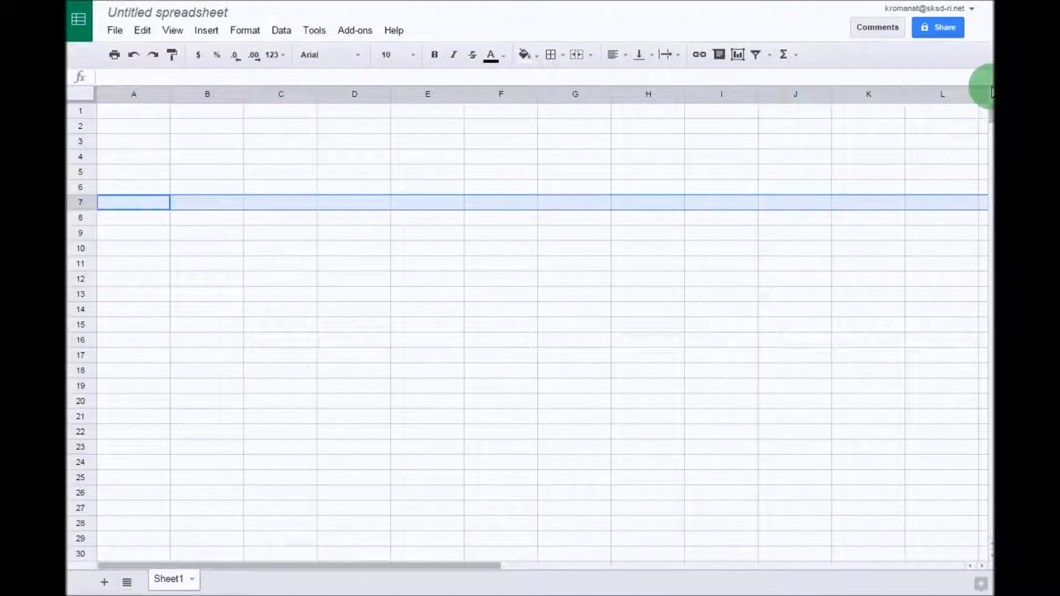
# - Examine how cells are addressed by selecting A1 to D1, A1 to A3, G15 and A1 one at a time
pyautogui.click(123, 117)
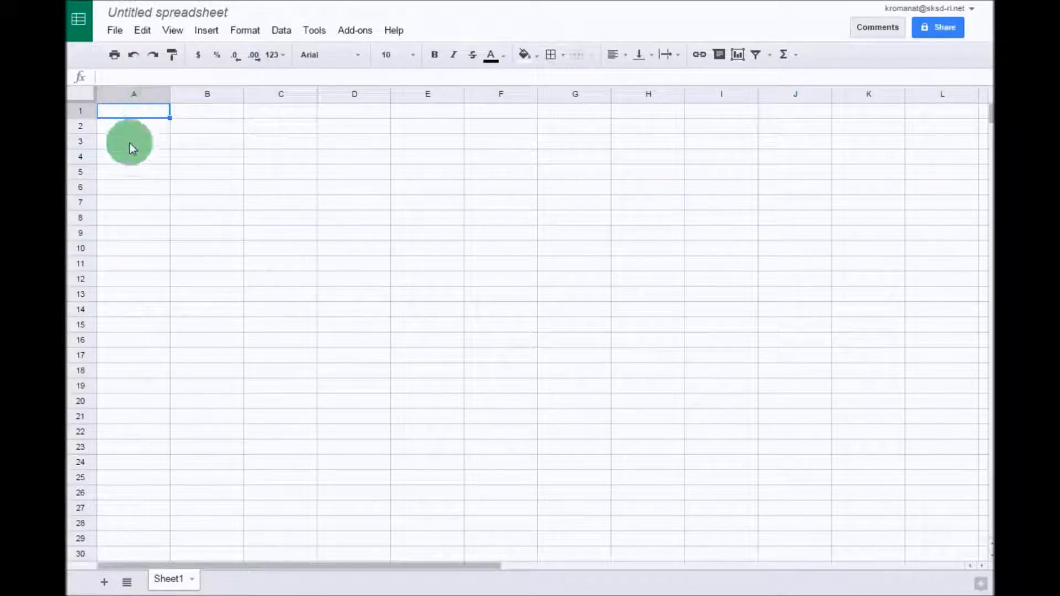
pyautogui.click(202, 111)
pyautogui.click(264, 114)
pyautogui.click(355, 114)
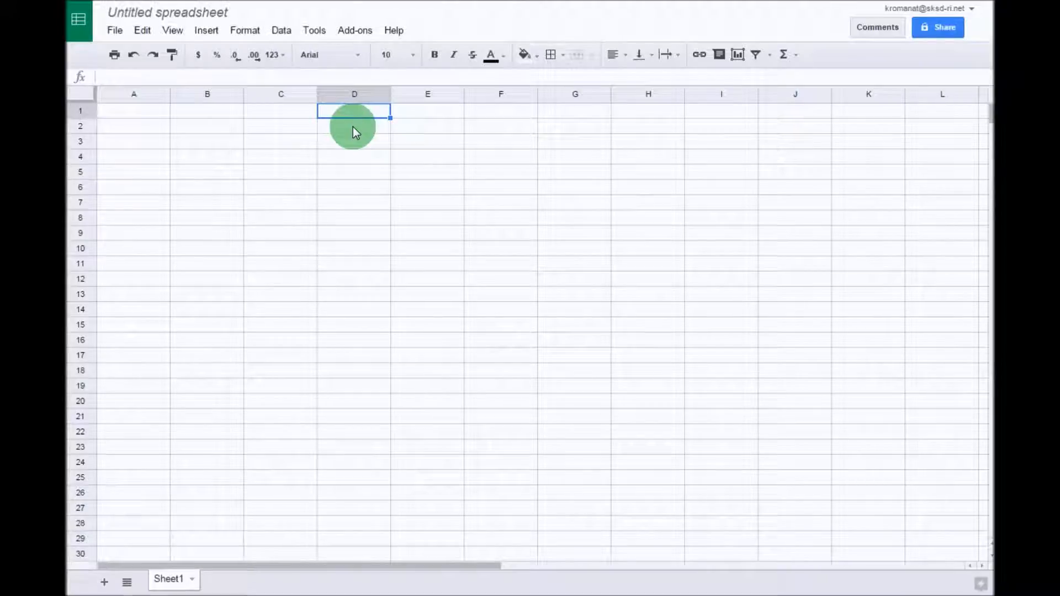
pyautogui.click(133, 108)
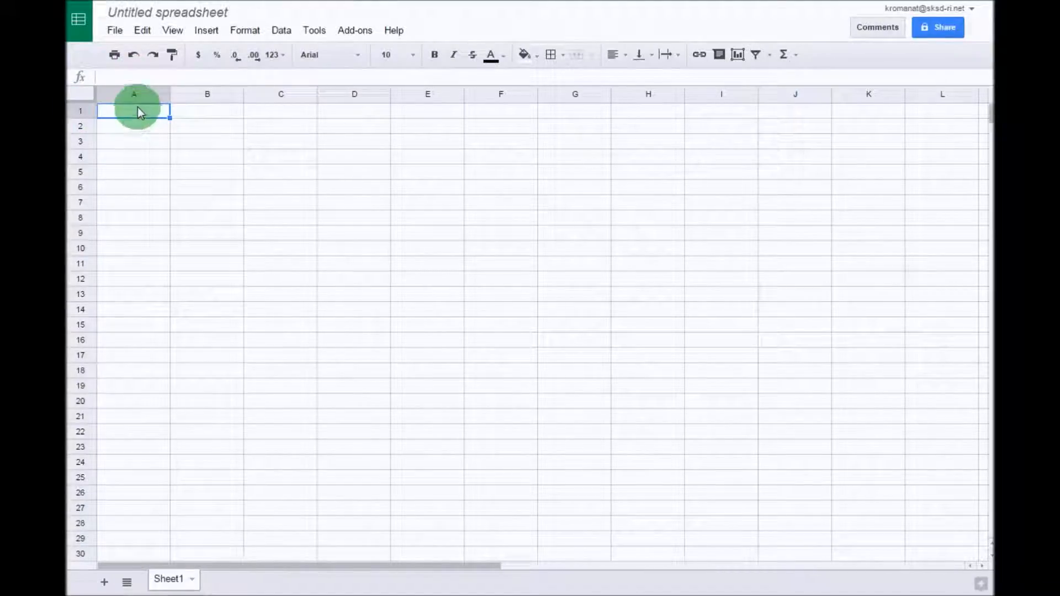
pyautogui.click(124, 131)
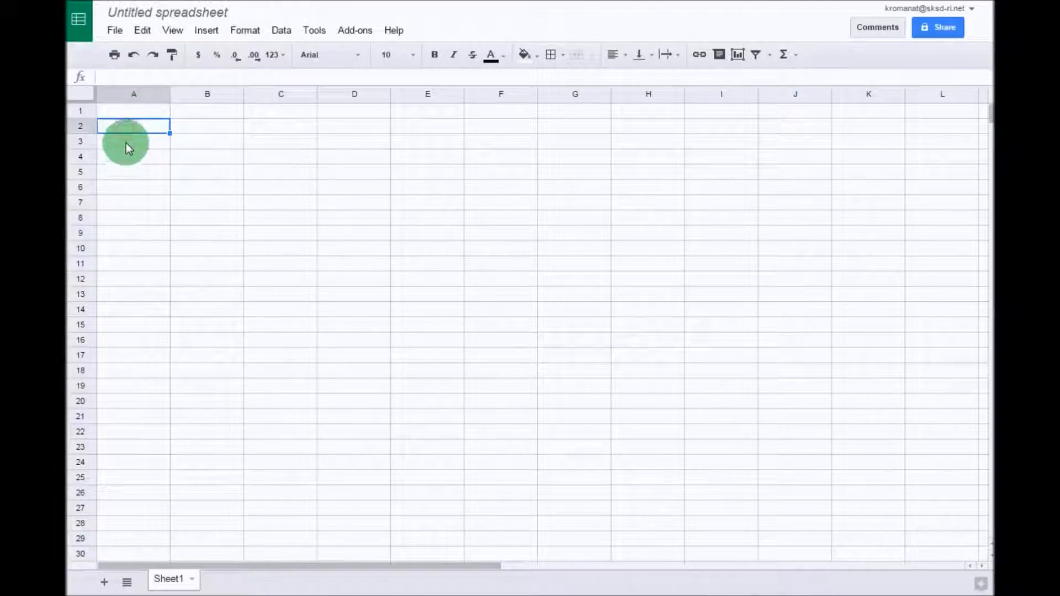
pyautogui.click(126, 144)
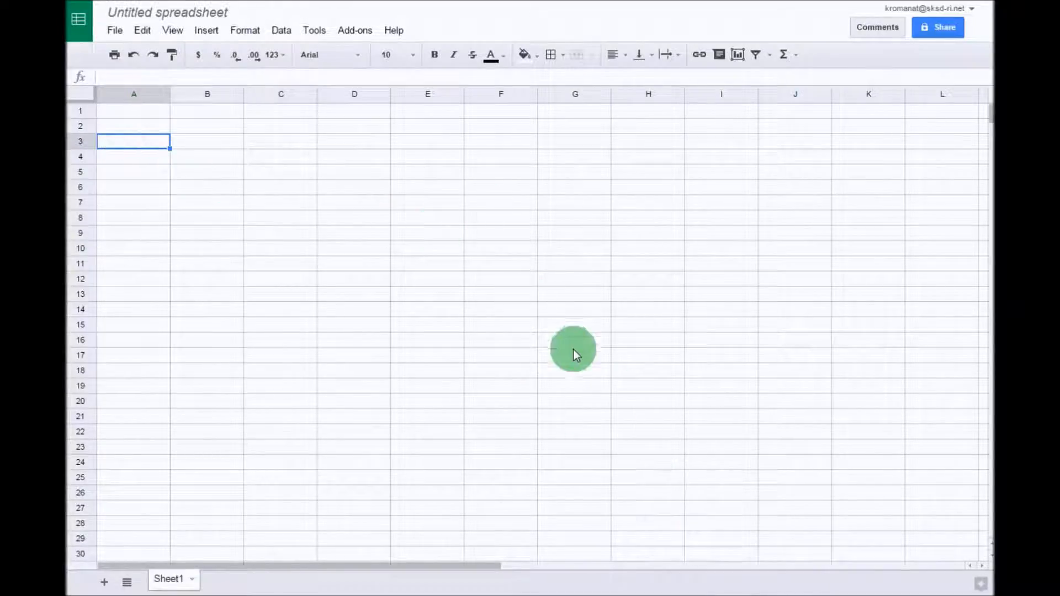
pyautogui.click(572, 329)
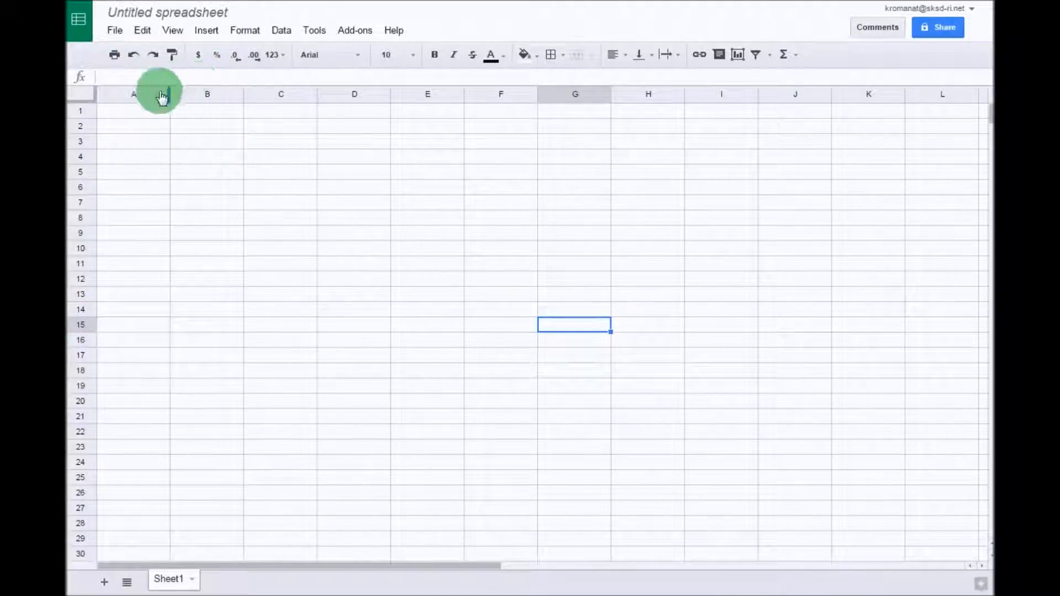
pyautogui.click(144, 113)
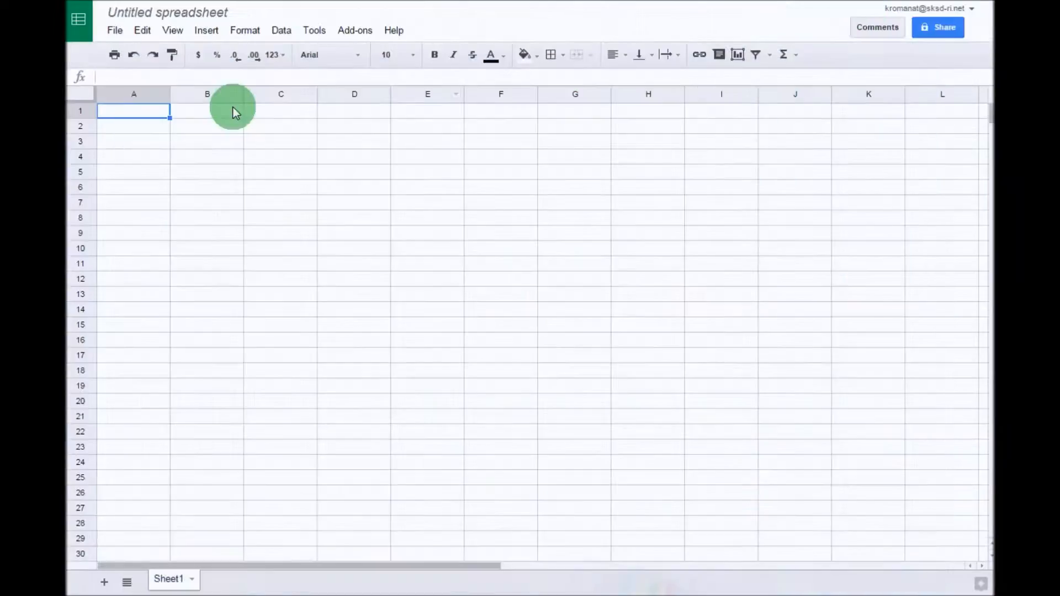
# - Rename the untitled spreadsheet as Travel Log
pyautogui.click(177, 15)
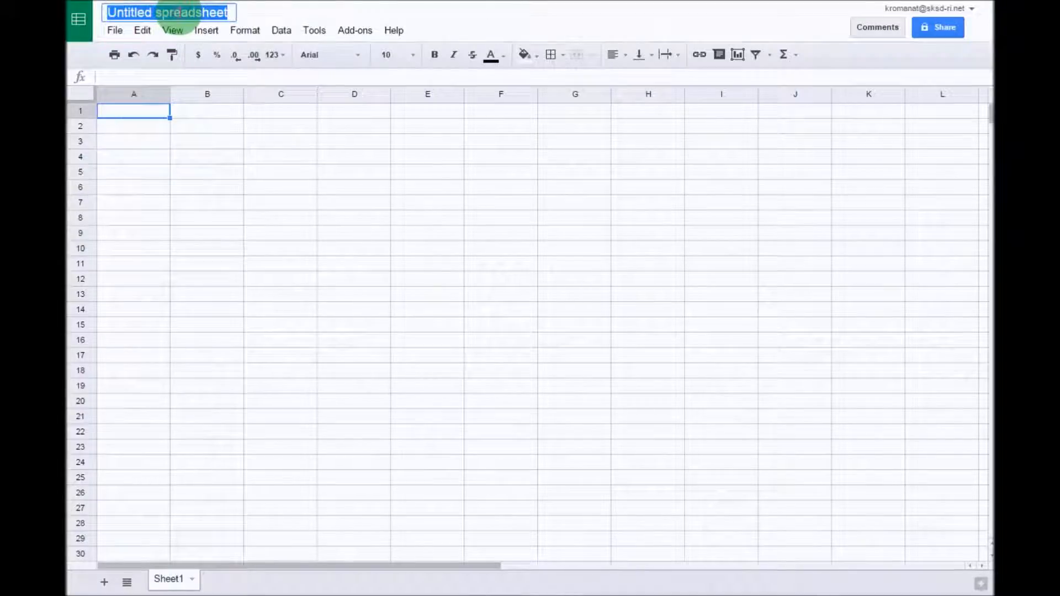
pyautogui.write('T')
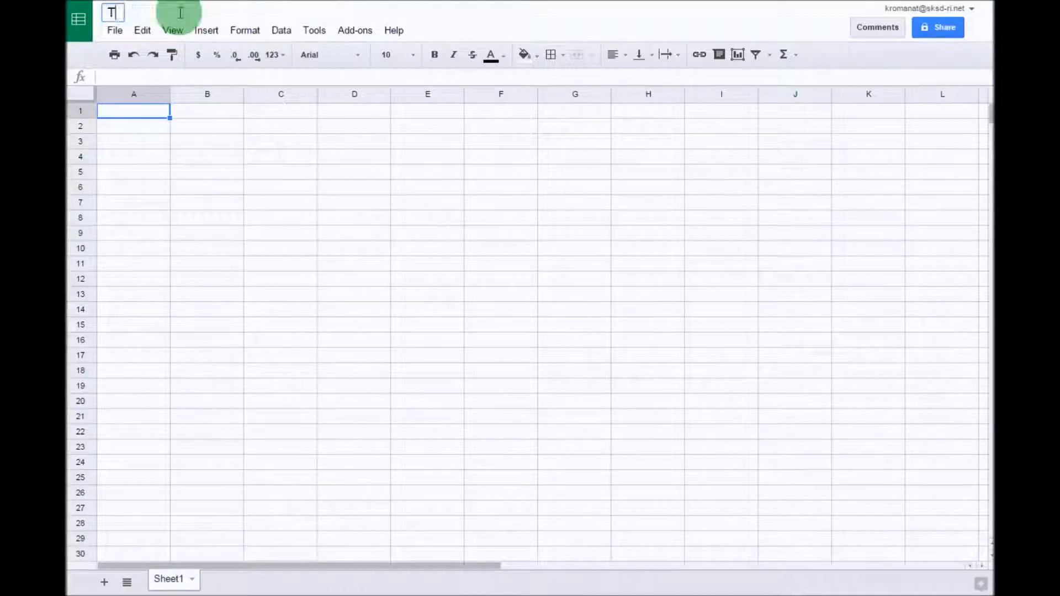
pyautogui.write('ravel Log')
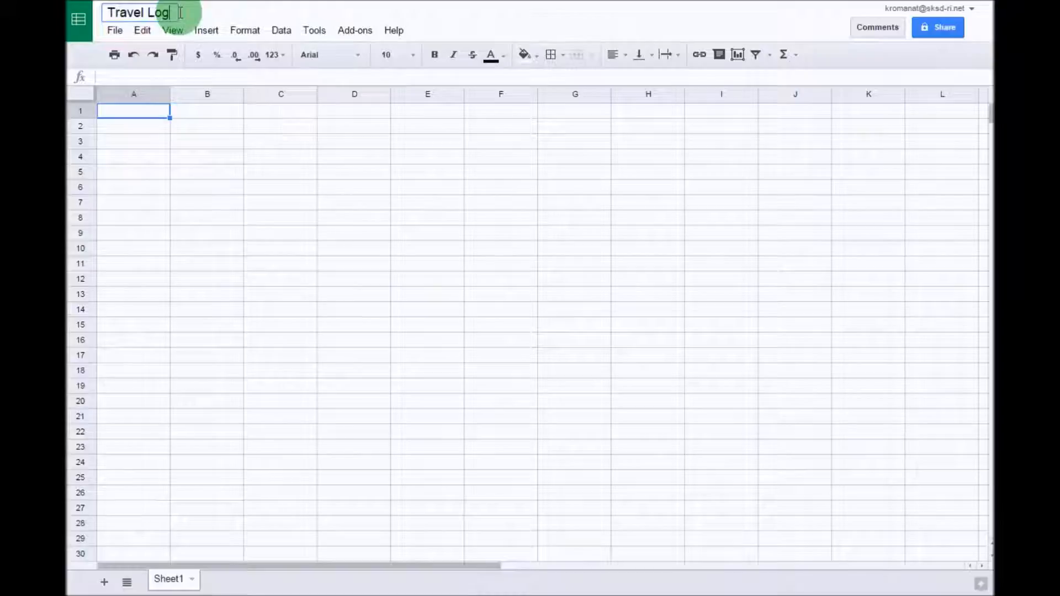
pyautogui.click(205, 147)
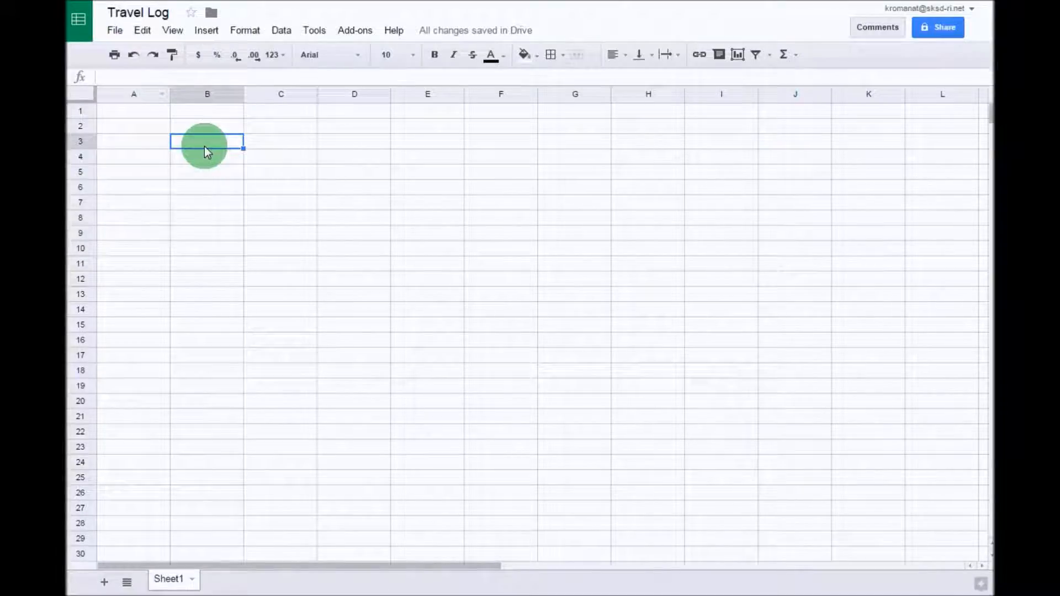
# - Set the height of rows 1 through 13 to 90 pixels and check the resized rows down to row 13
pyautogui.click(138, 111)
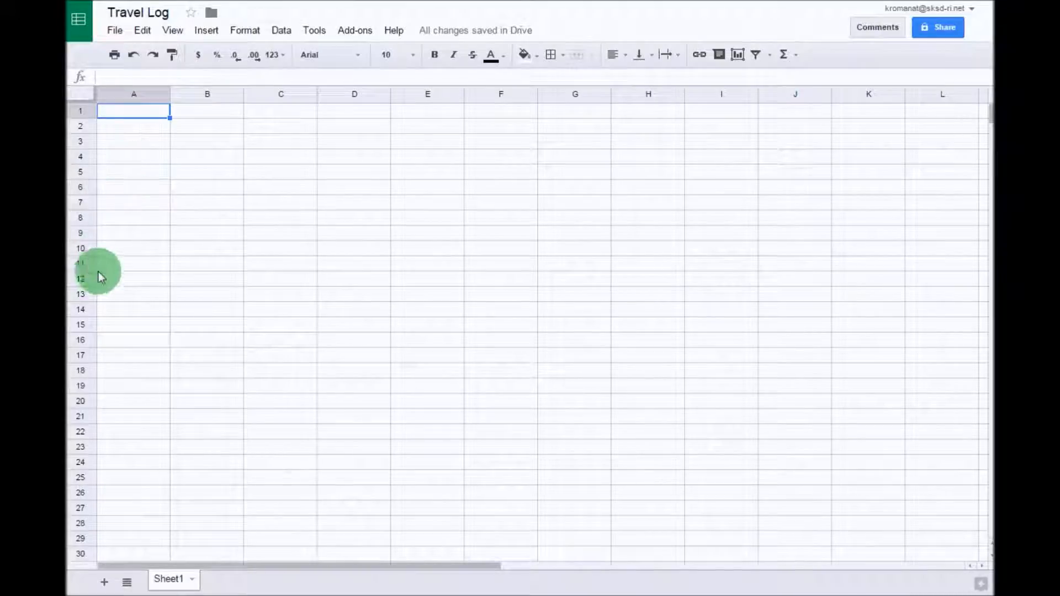
pyautogui.moveTo(78, 118)
pyautogui.mouseDown()
pyautogui.moveTo(79, 324)
pyautogui.moveTo(81, 118)
pyautogui.mouseUp()
pyautogui.click(83, 113)
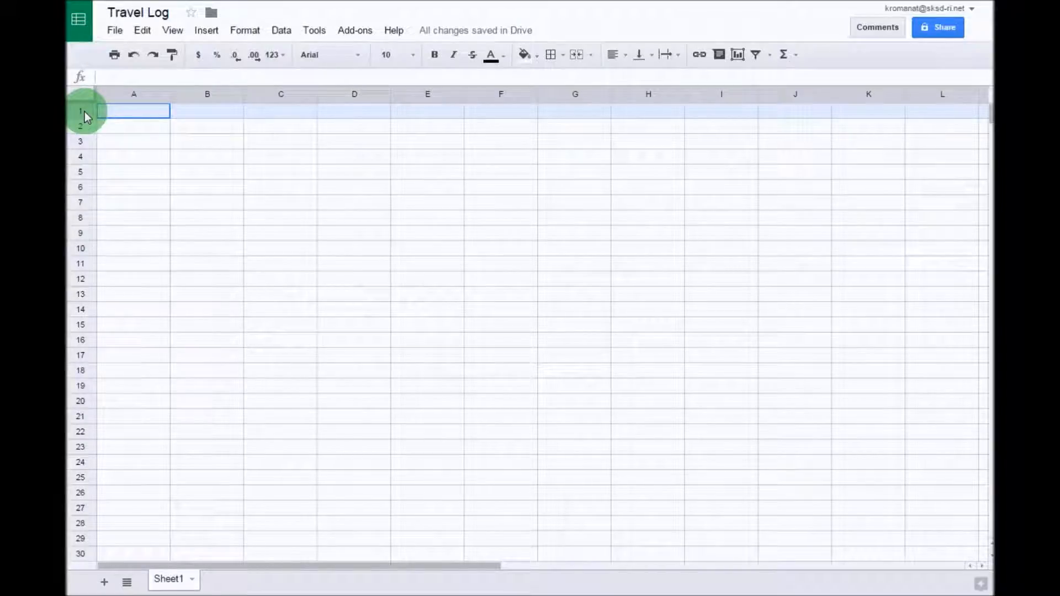
pyautogui.moveTo(84, 113); pyautogui.dragTo(82, 297)
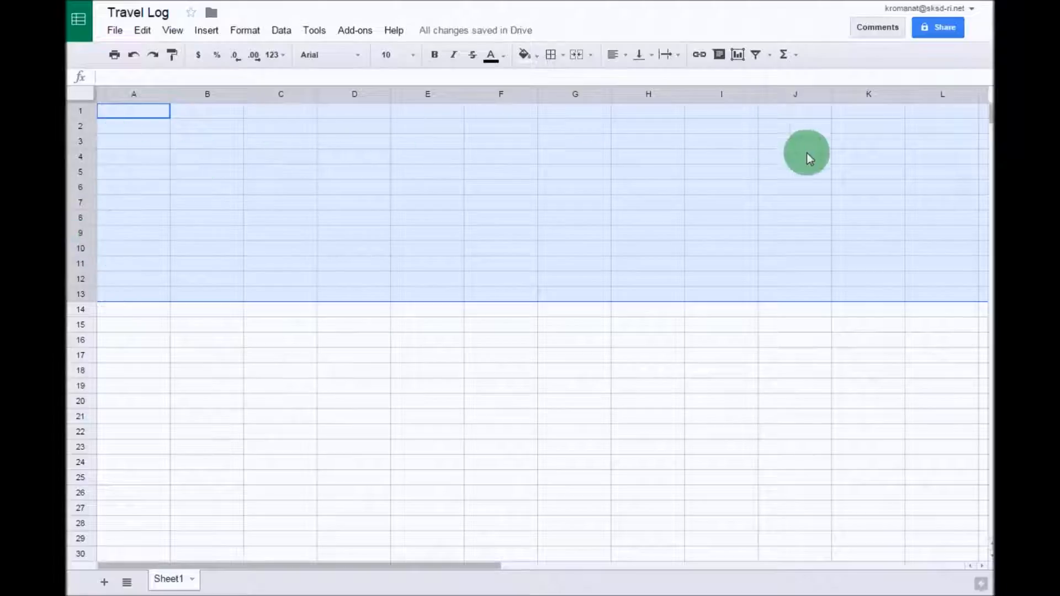
pyautogui.moveTo(472, 562); pyautogui.dragTo(303, 575)
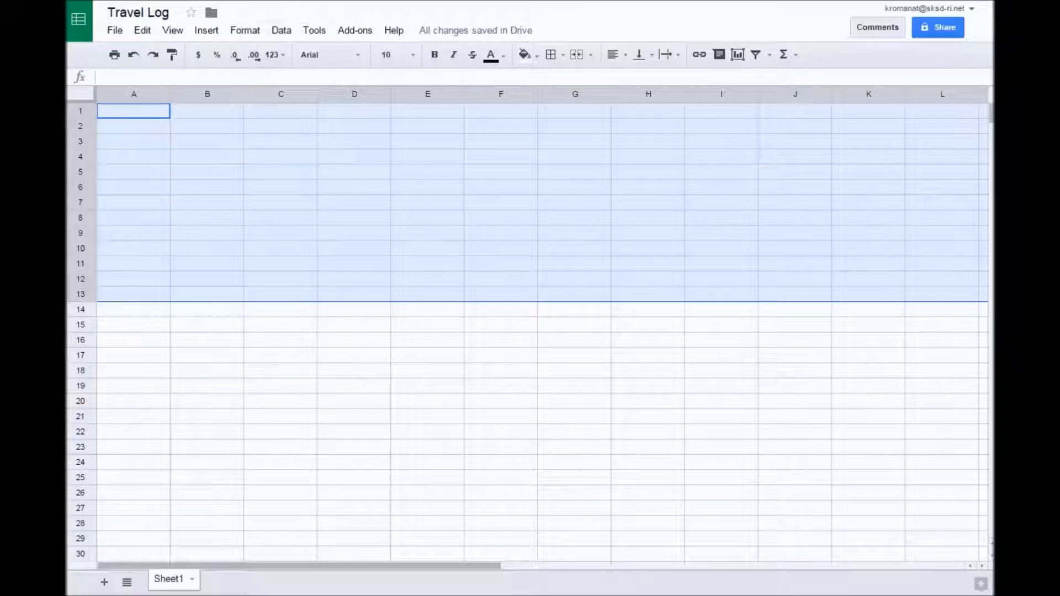
pyautogui.rightClick(140, 174)
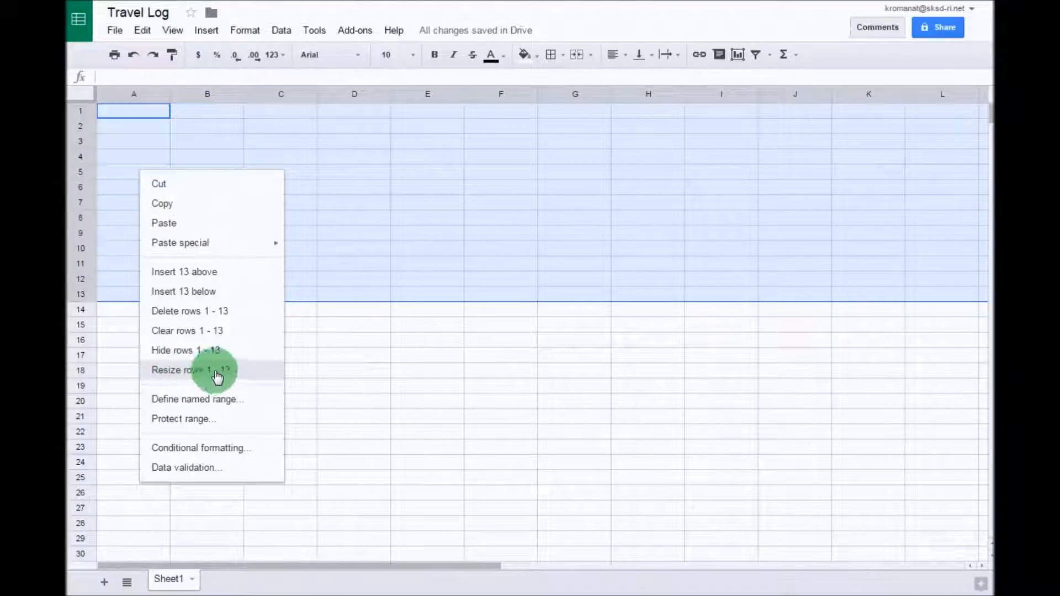
pyautogui.click(198, 374)
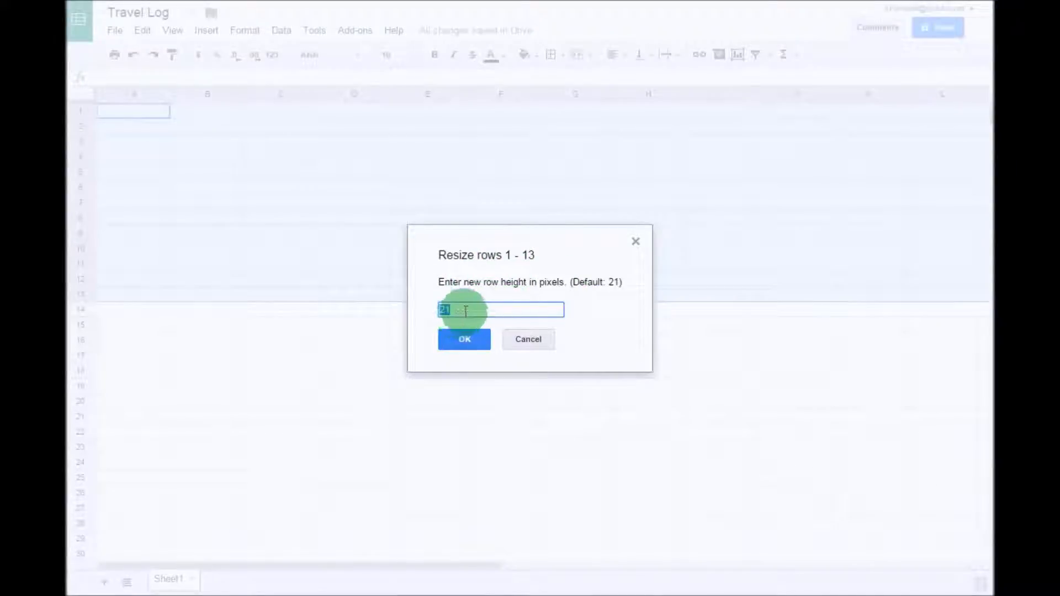
pyautogui.write('90')
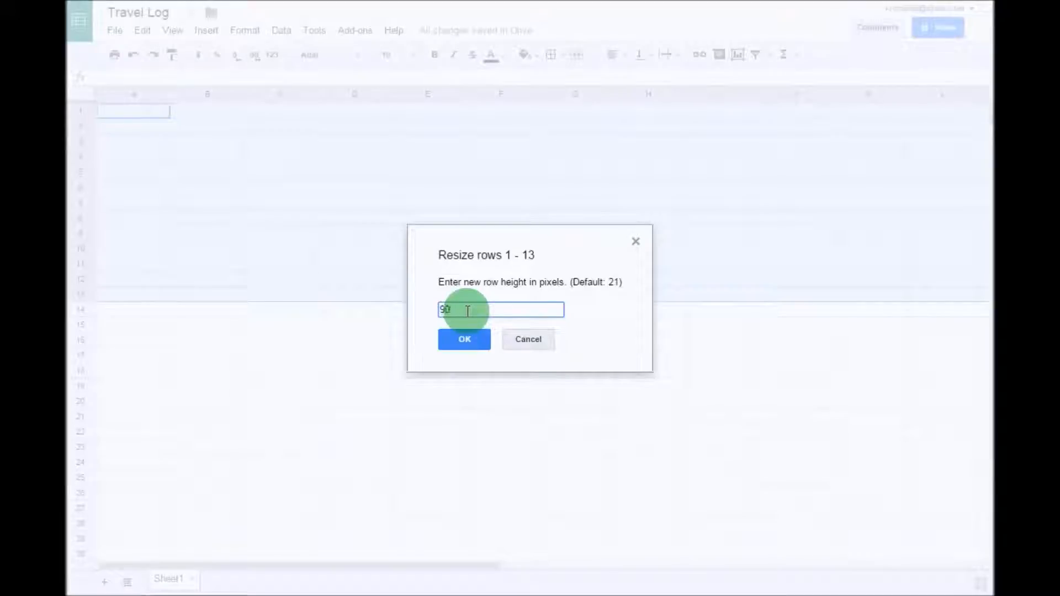
pyautogui.click(469, 341)
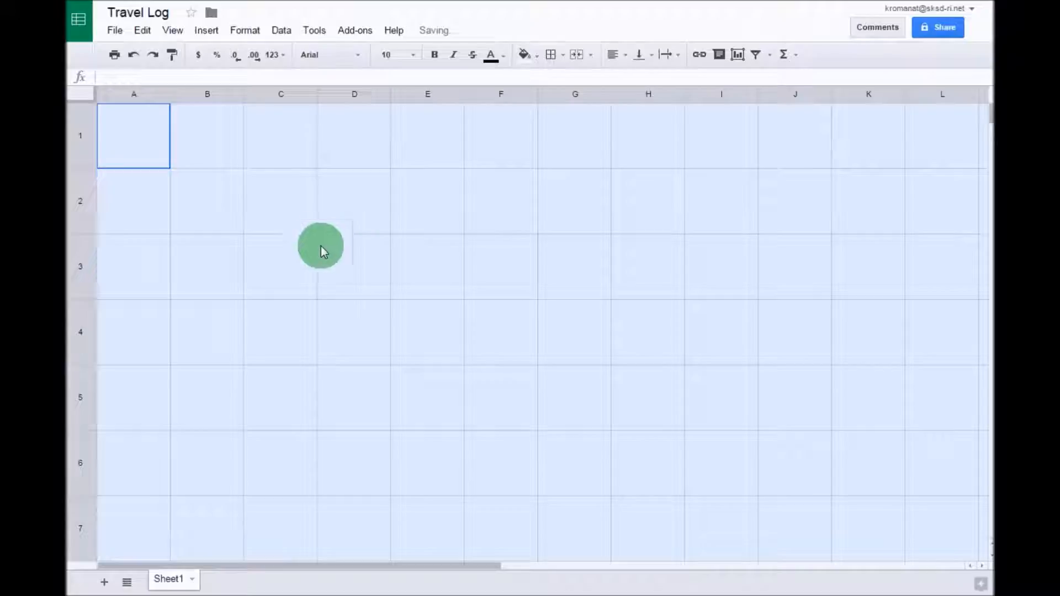
pyautogui.scroll(-8, 125, 300)
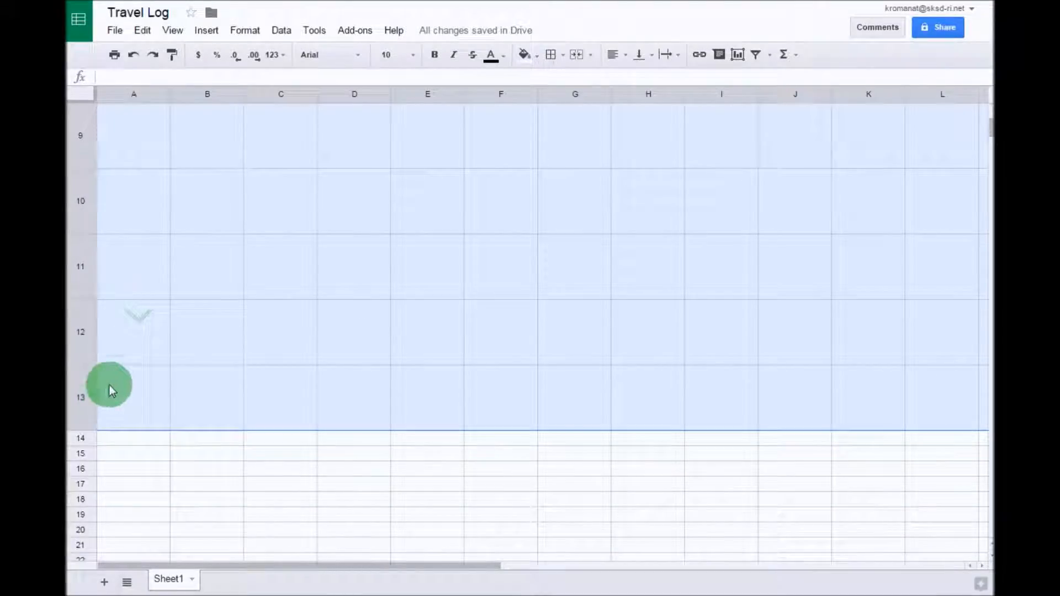
# - Set the text wrapping of the selected rows 1 through 13 to Wrap
pyautogui.scroll(-2, 146, 396)
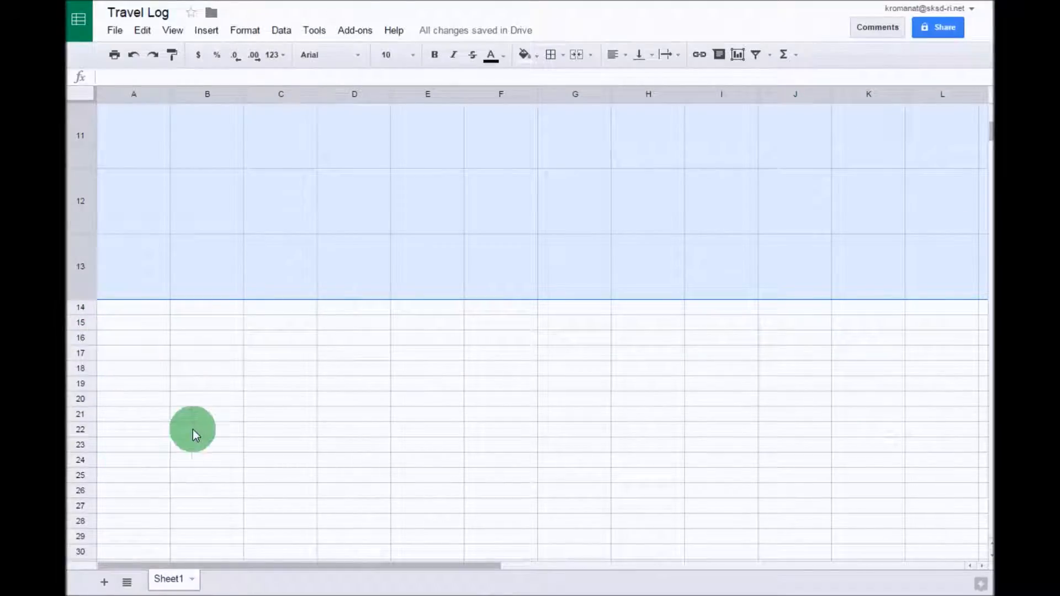
pyautogui.scroll(9, 193, 430)
pyautogui.scroll(1, 195, 429)
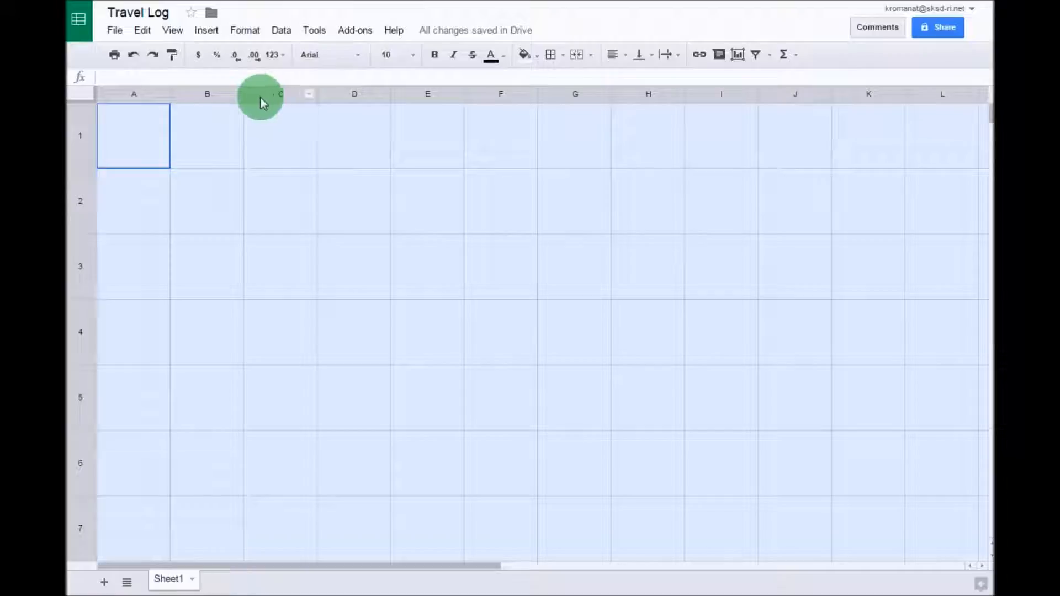
pyautogui.click(247, 35)
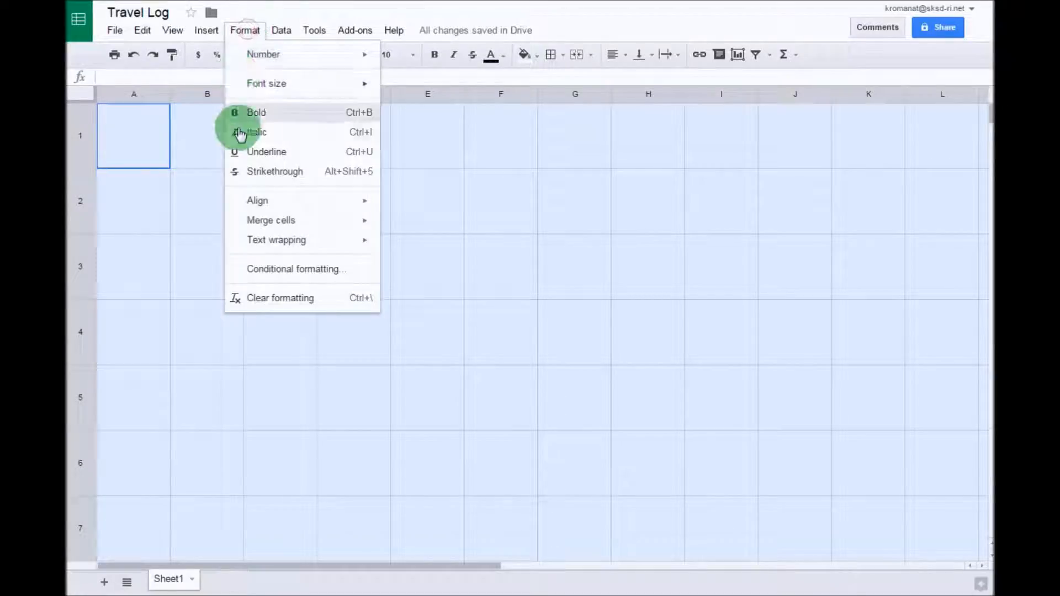
pyautogui.moveTo(284, 247)
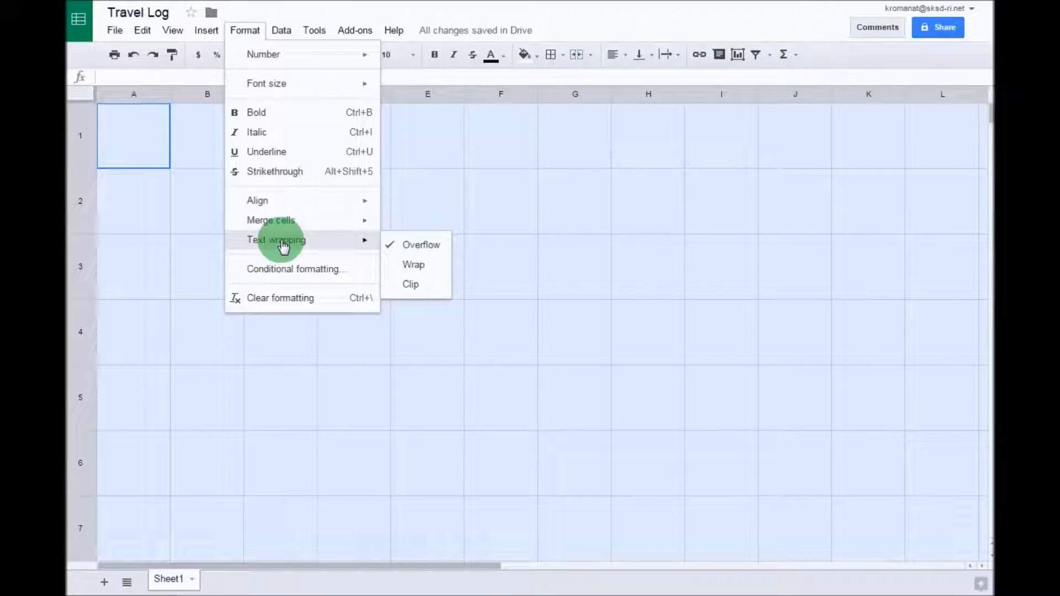
pyautogui.click(413, 265)
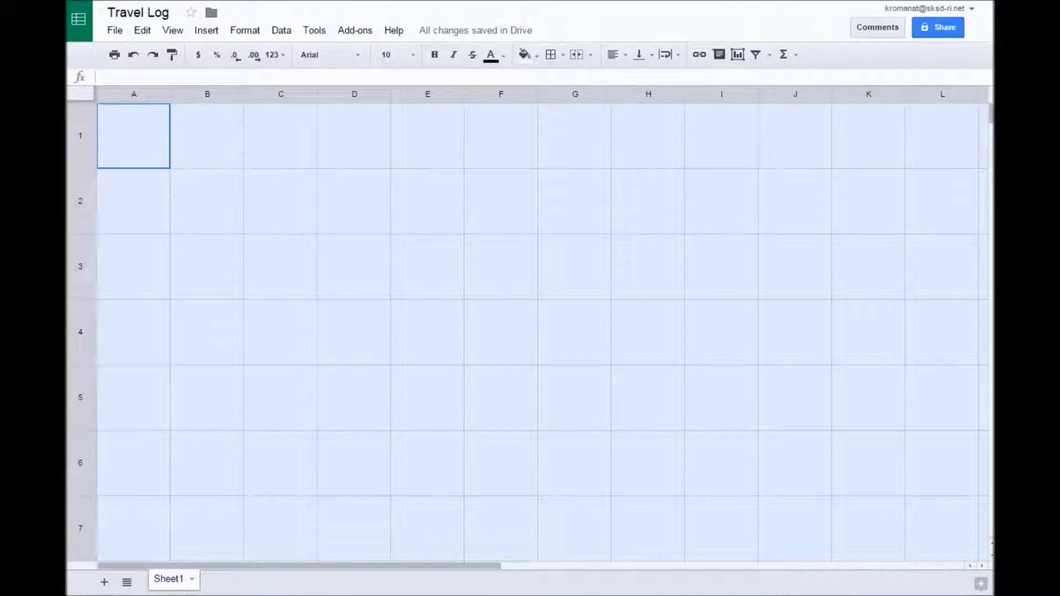
# - Align the contents of rows 1 through 13 to Center horizontally and Middle vertically
pyautogui.click(254, 37)
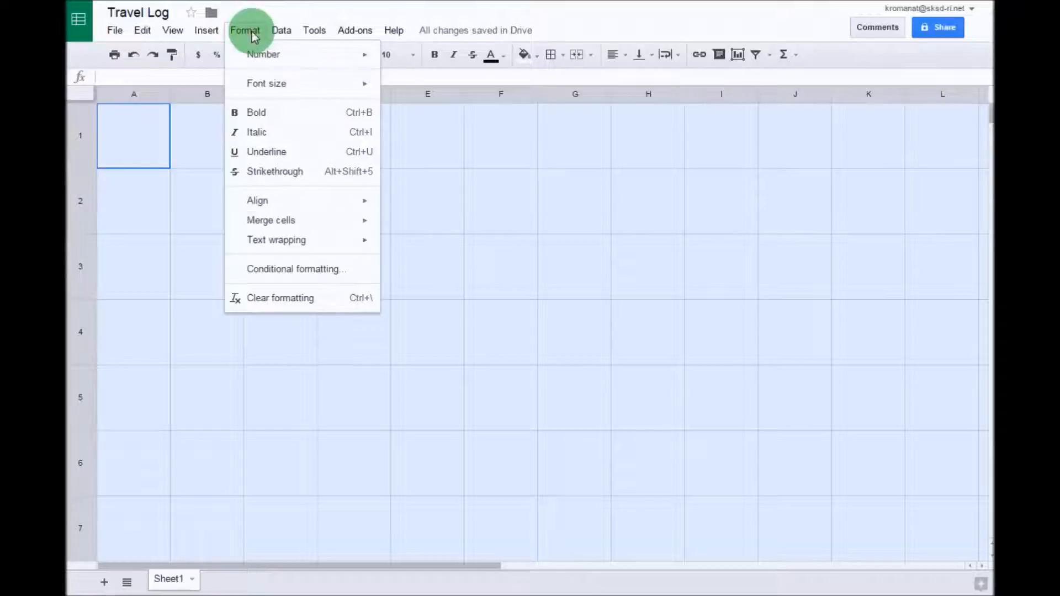
pyautogui.moveTo(260, 208)
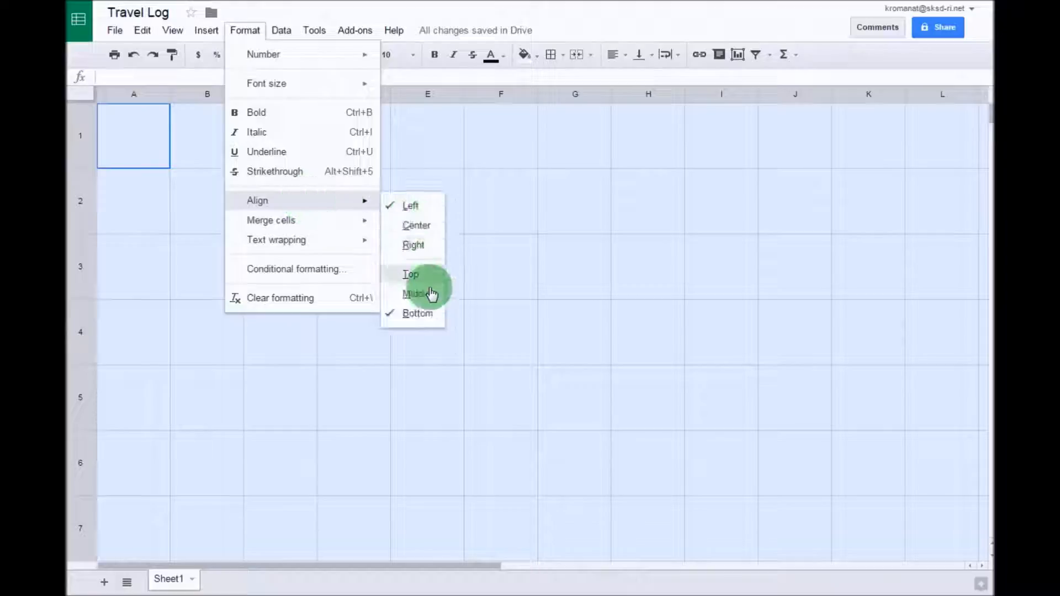
pyautogui.click(417, 227)
pyautogui.click(245, 31)
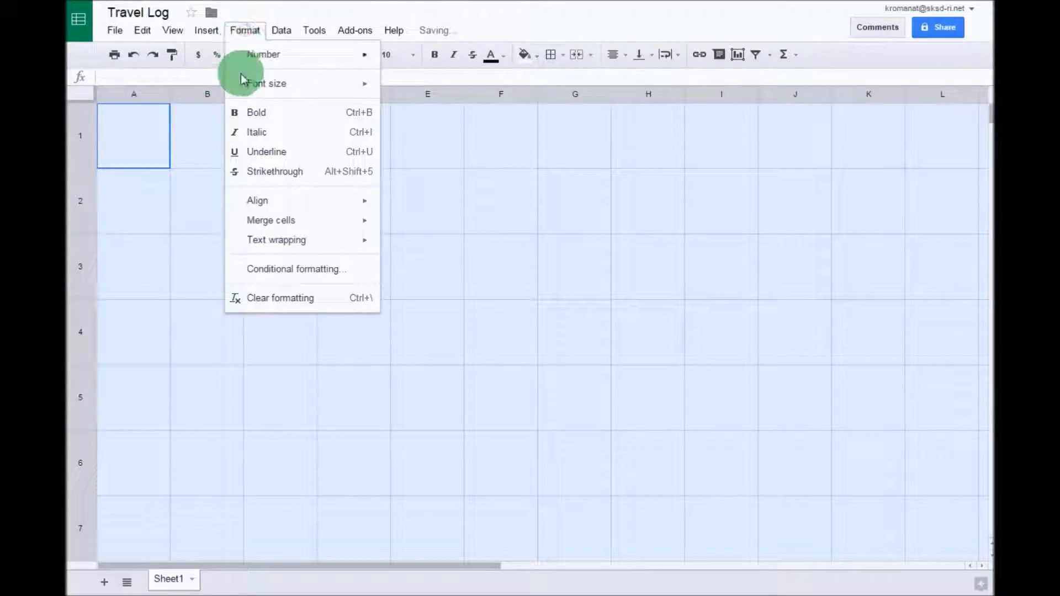
pyautogui.moveTo(260, 232)
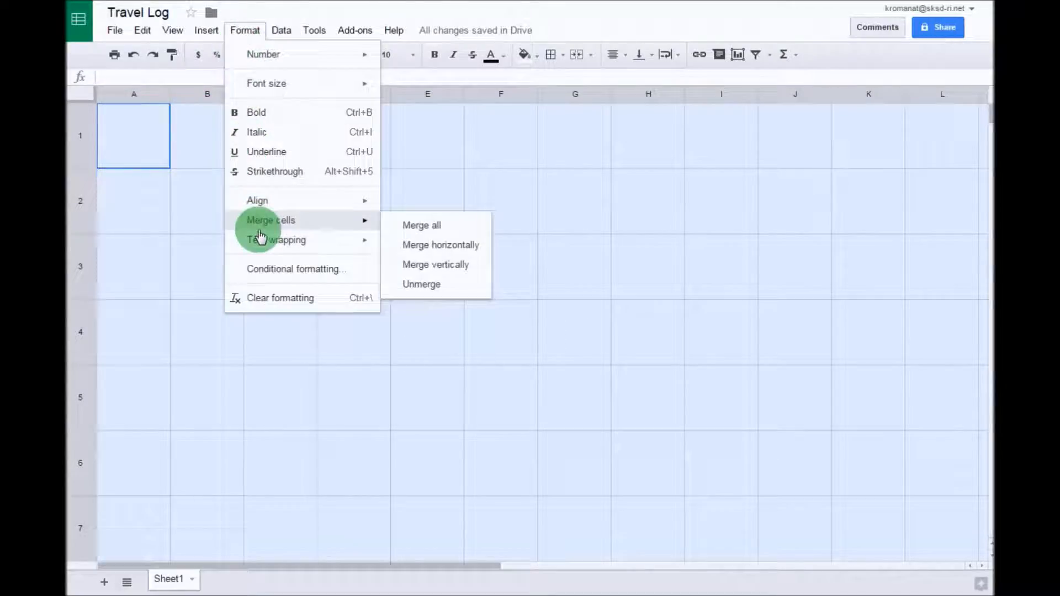
pyautogui.moveTo(315, 204)
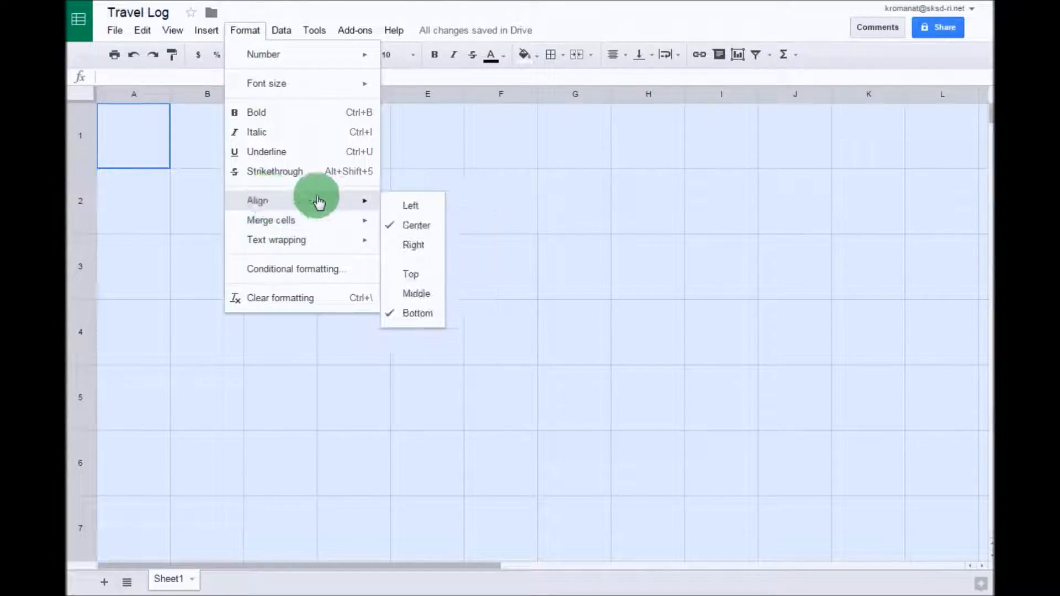
pyautogui.click(416, 298)
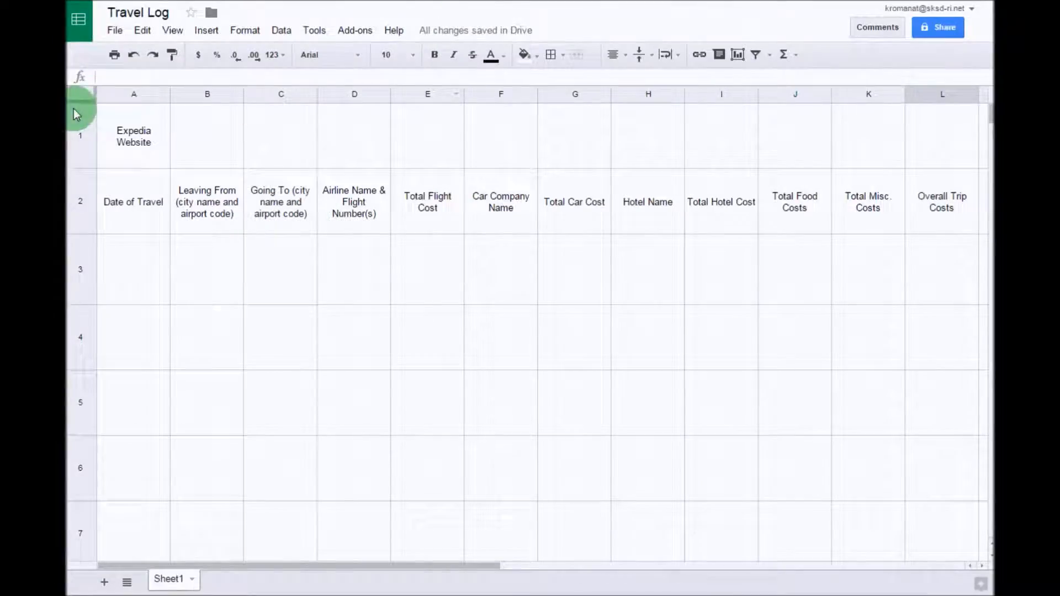
# - Fill the STOP!!! note from cell N3 down into cell N4
pyautogui.moveTo(330, 563); pyautogui.dragTo(456, 568)
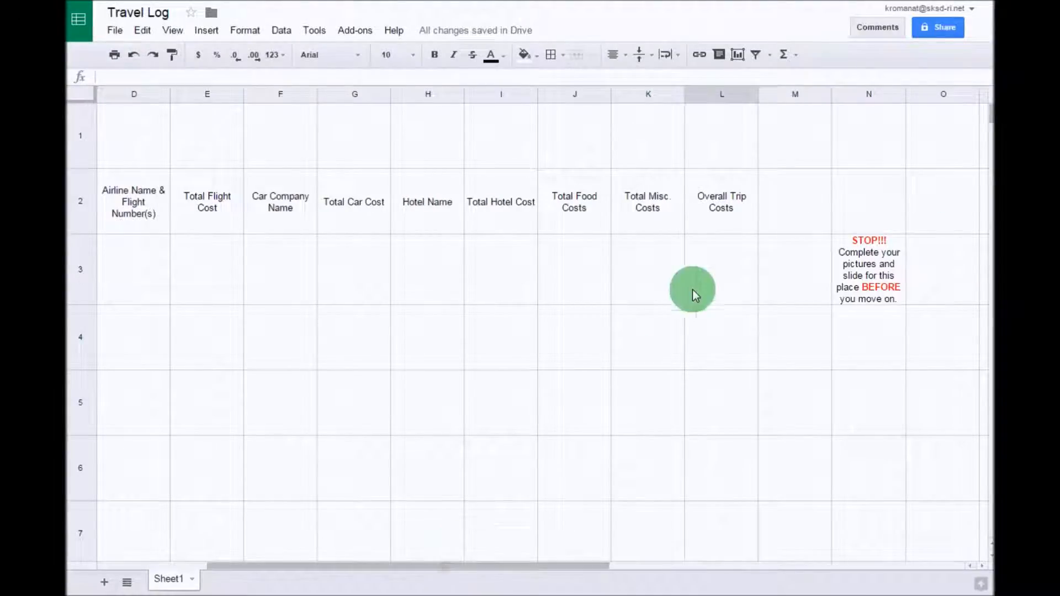
pyautogui.click(862, 265)
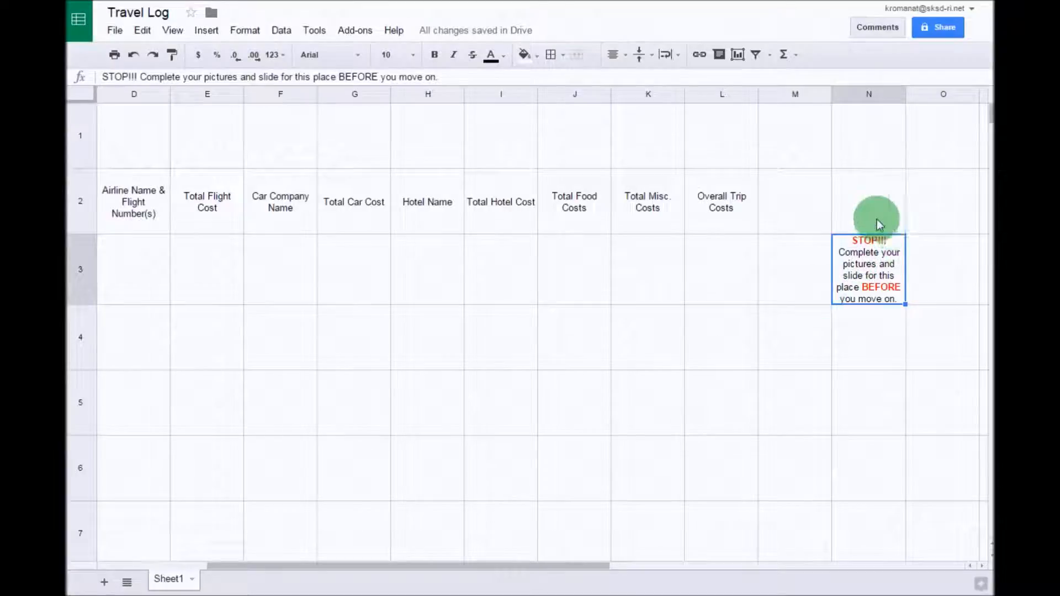
pyautogui.scroll(-5, 571, 391)
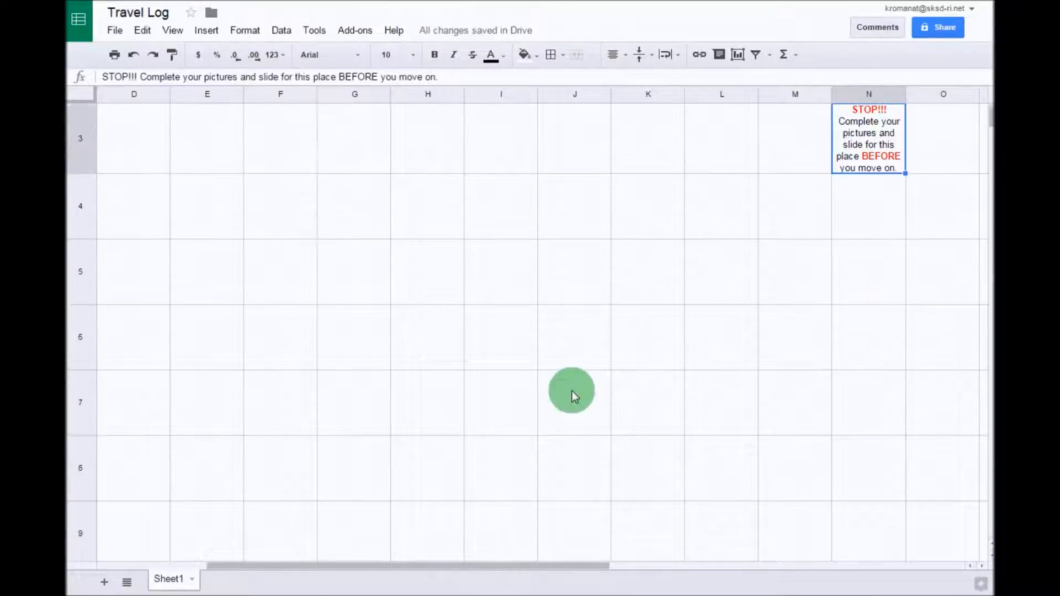
pyautogui.scroll(-3, 573, 391)
pyautogui.scroll(8, 734, 393)
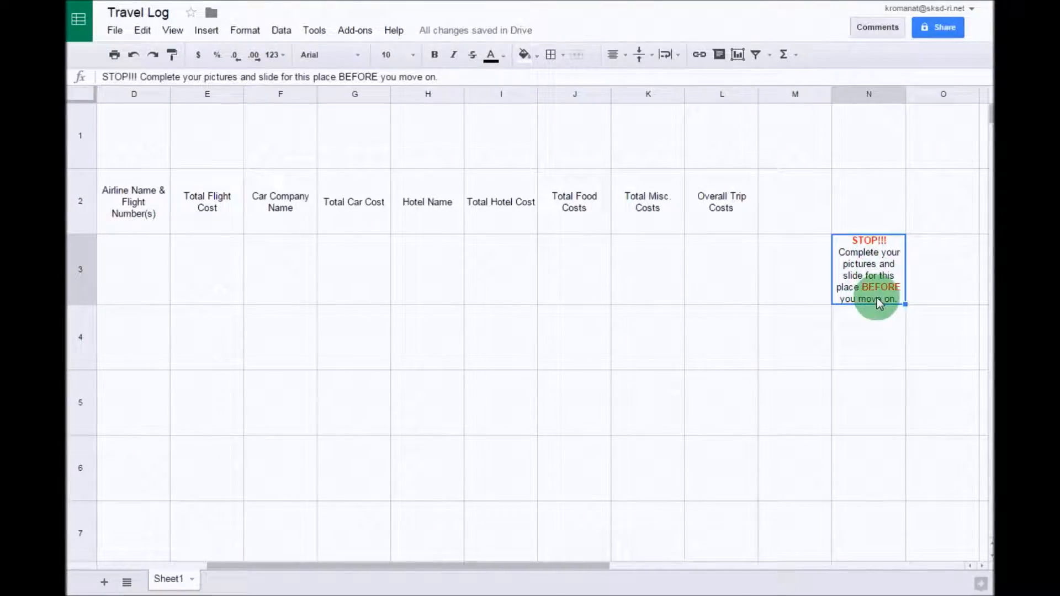
pyautogui.scroll(-2, 871, 313)
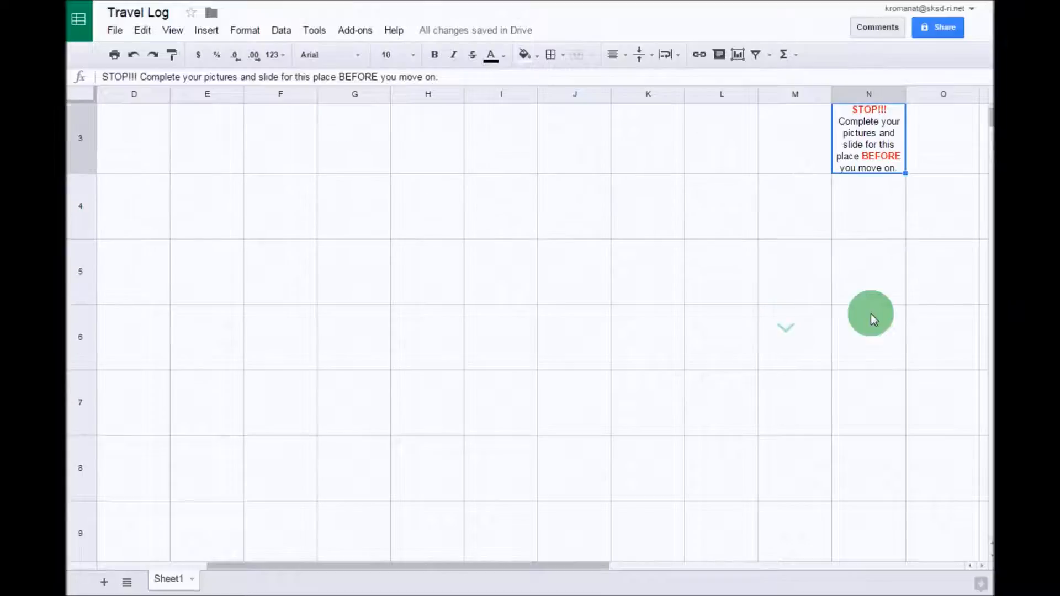
pyautogui.scroll(1, 870, 314)
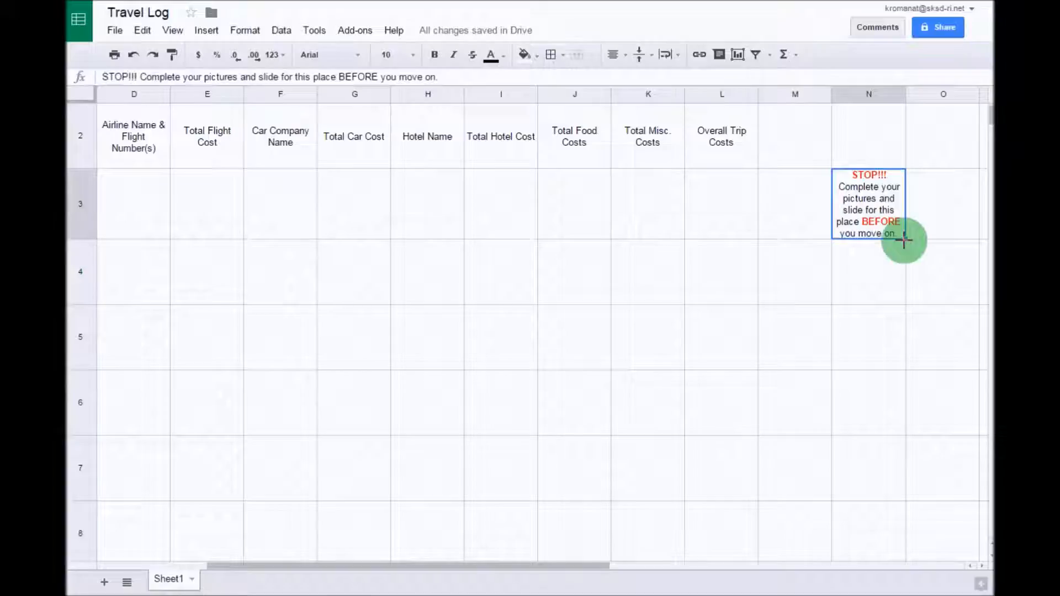
pyautogui.moveTo(907, 239); pyautogui.dragTo(908, 308)
pyautogui.scroll(-1, 912, 303)
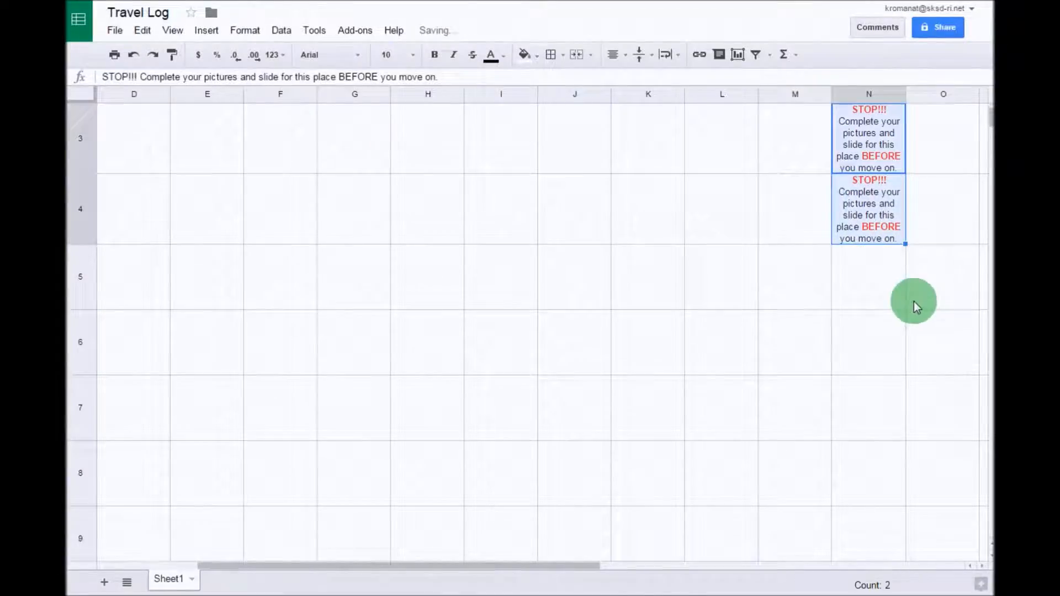
# - Extend the STOP!!! note down column N through cell N11
pyautogui.moveTo(906, 243); pyautogui.dragTo(896, 409)
pyautogui.scroll(-3, 933, 383)
pyautogui.moveTo(906, 244); pyautogui.dragTo(900, 387)
pyautogui.scroll(-2, 916, 371)
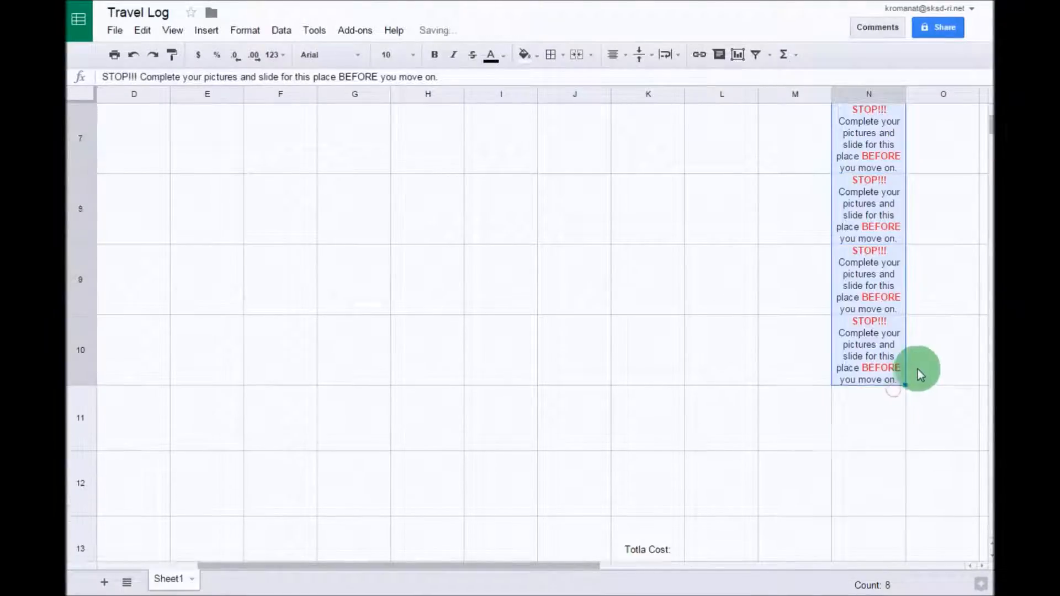
pyautogui.moveTo(906, 314); pyautogui.dragTo(905, 352)
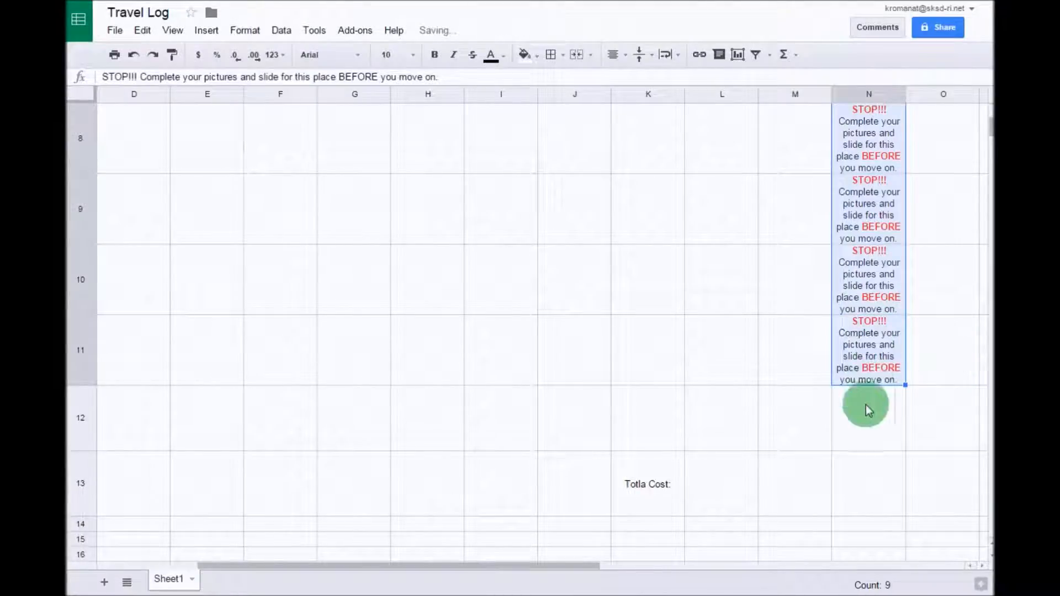
# - Widen column N by about half so the STOP!!! notes wrap onto fewer lines
pyautogui.scroll(3, 887, 407)
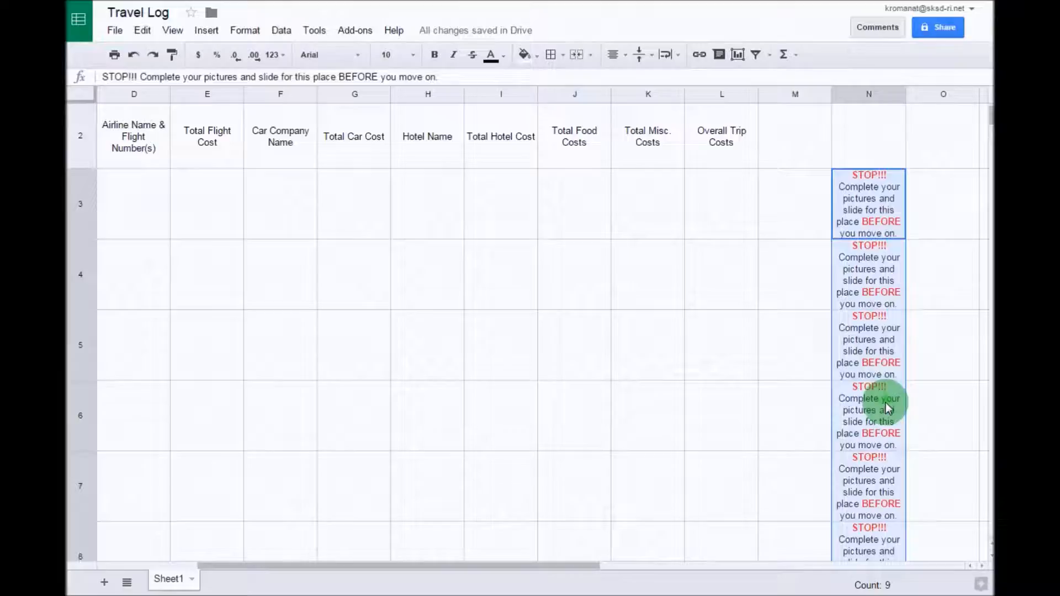
pyautogui.scroll(1, 887, 408)
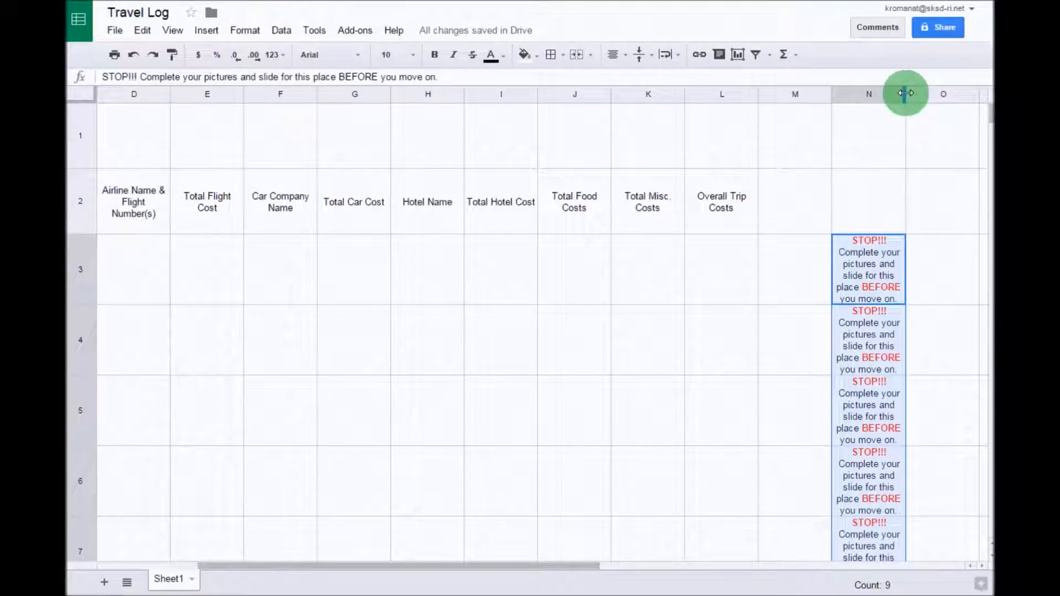
pyautogui.moveTo(906, 93); pyautogui.dragTo(940, 96)
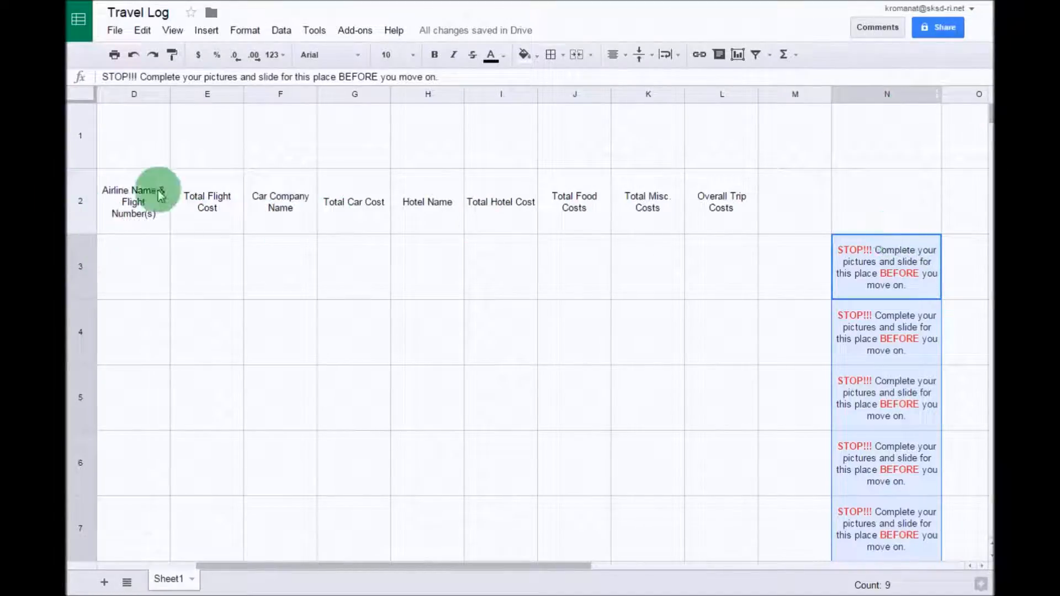
# - Try making row 2 about twice as tall and undo the height change
pyautogui.moveTo(83, 233); pyautogui.dragTo(84, 321)
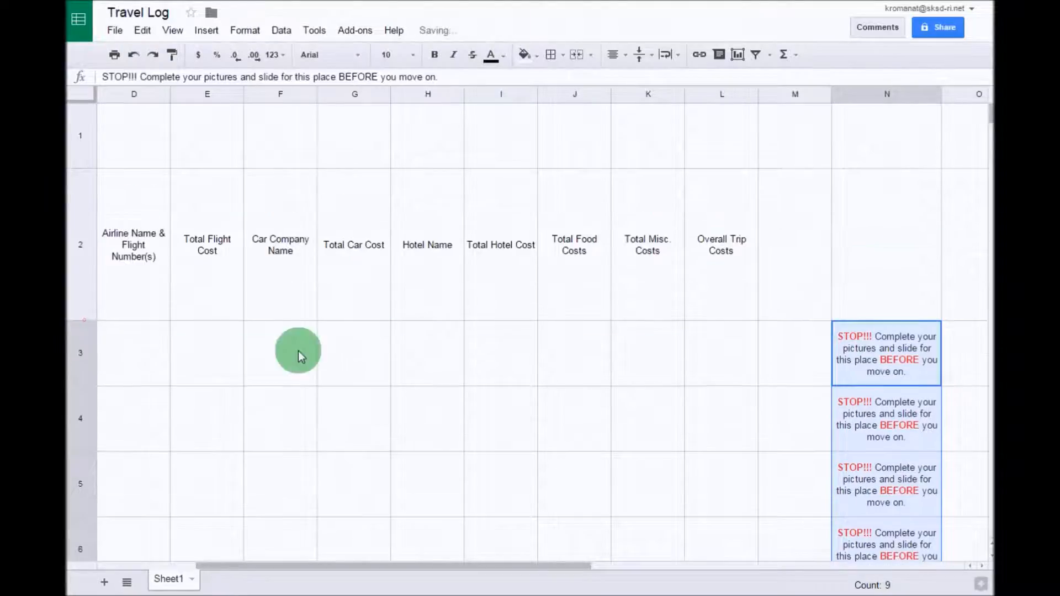
pyautogui.click(139, 56)
pyautogui.click(722, 297)
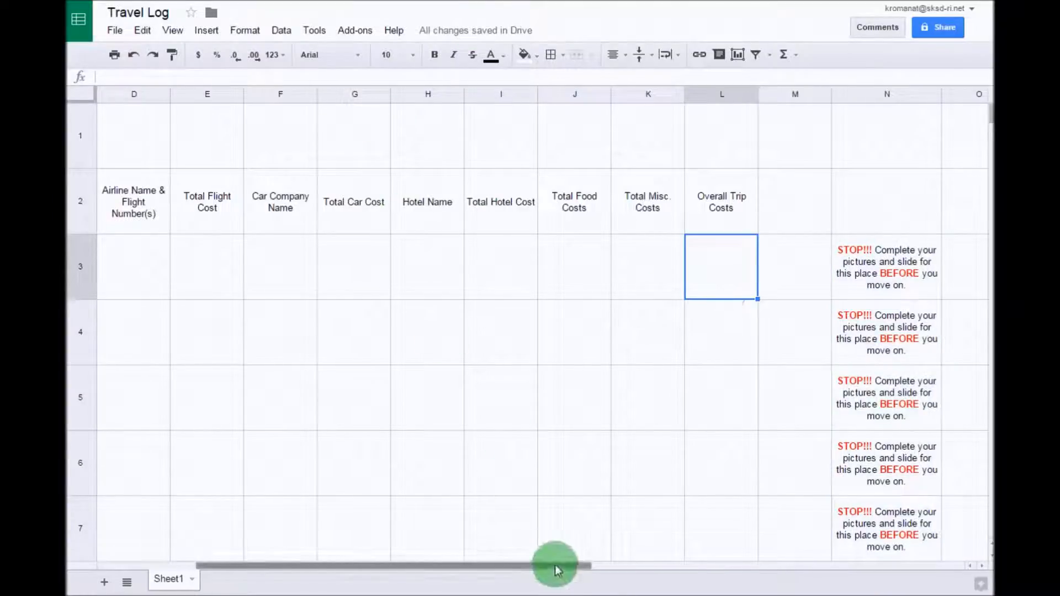
# - Merge cells A1 through N1 into one cell for the Expedia Website title using Merge all
pyautogui.moveTo(547, 566); pyautogui.dragTo(417, 562)
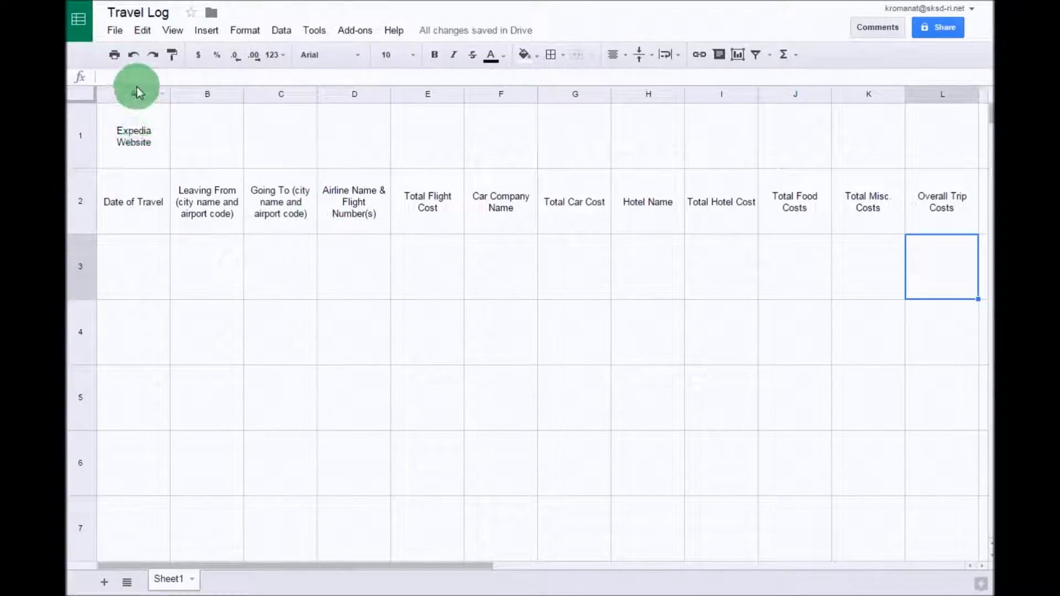
pyautogui.moveTo(334, 575); pyautogui.dragTo(469, 578)
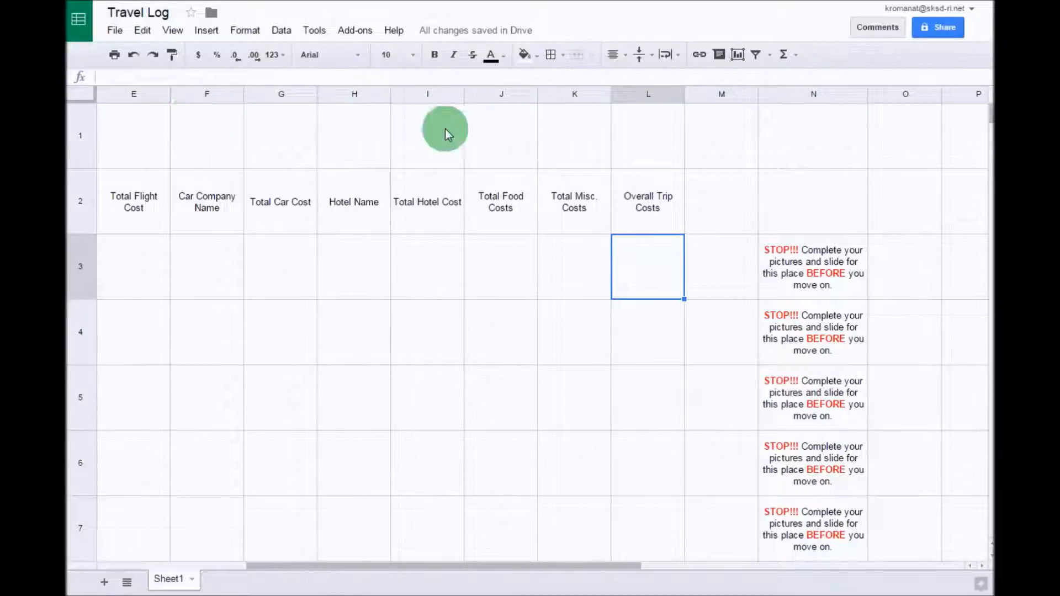
pyautogui.moveTo(423, 567); pyautogui.dragTo(259, 564)
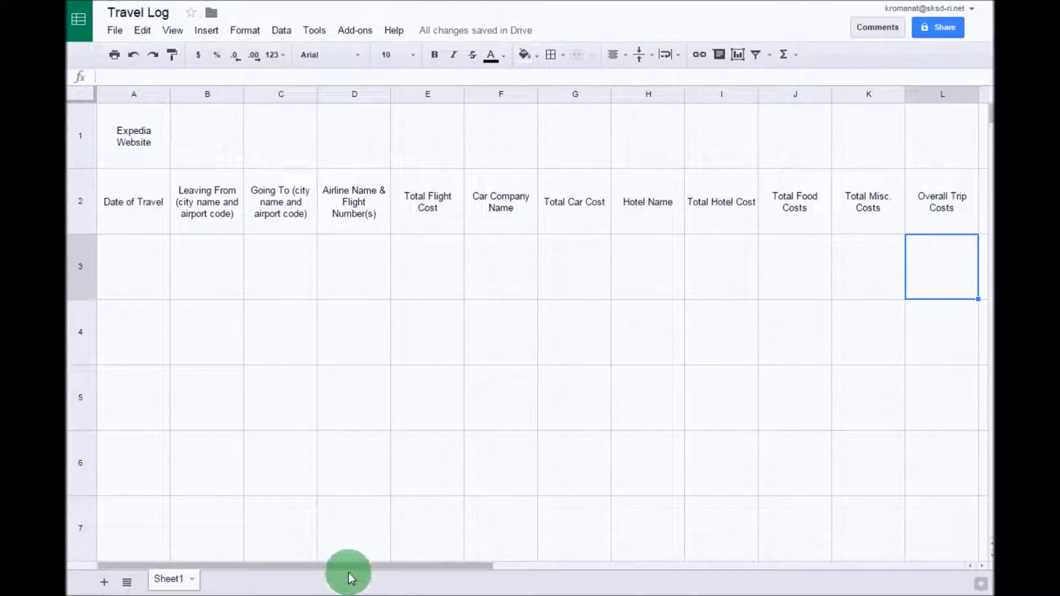
pyautogui.moveTo(355, 569); pyautogui.dragTo(506, 571)
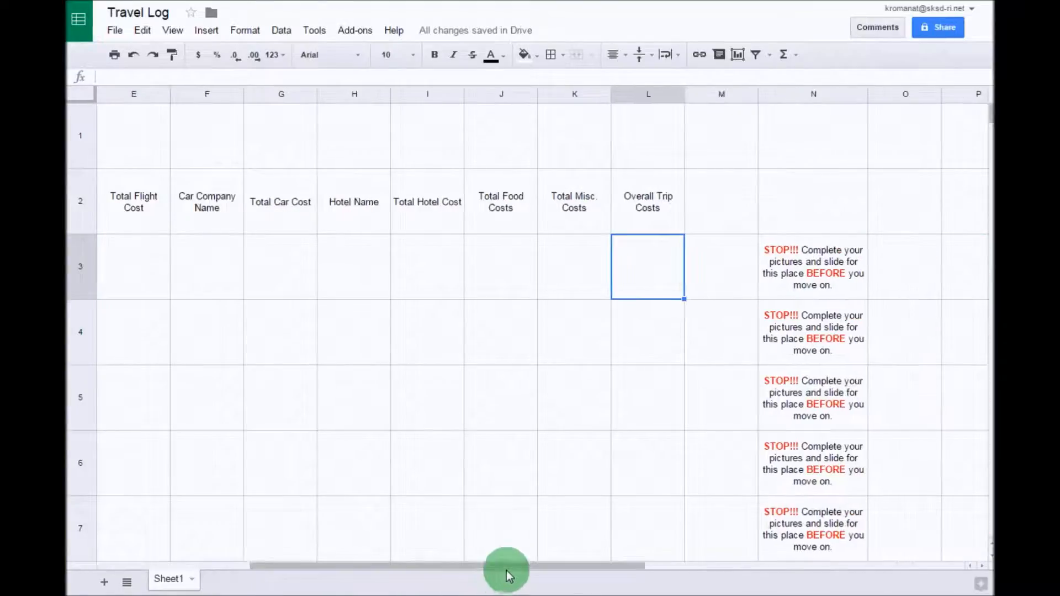
pyautogui.click(807, 138)
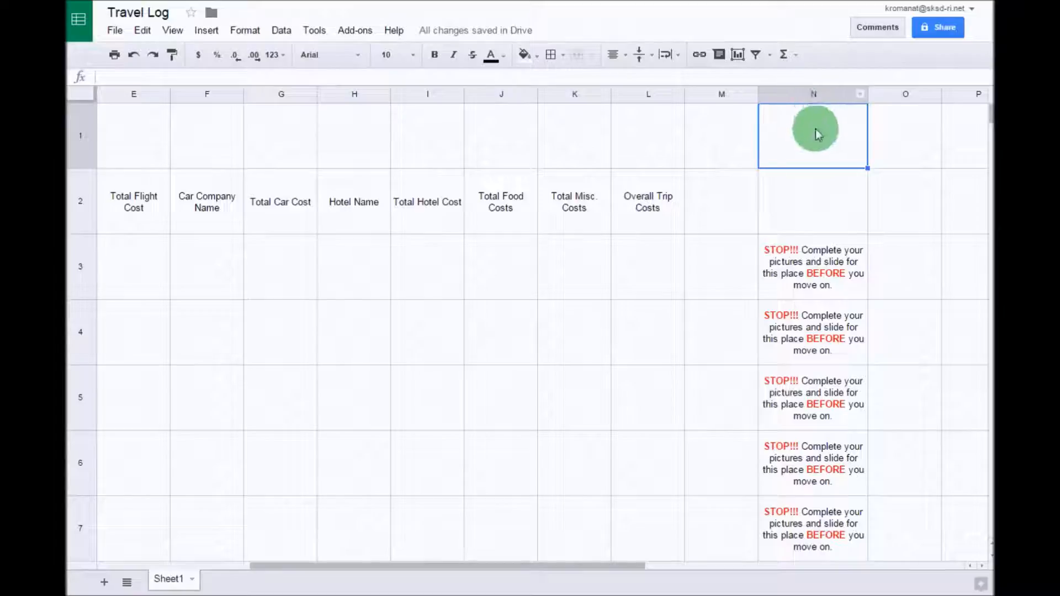
pyautogui.moveTo(816, 133)
pyautogui.mouseDown()
pyautogui.moveTo(71, 135)
pyautogui.moveTo(130, 135)
pyautogui.mouseUp()
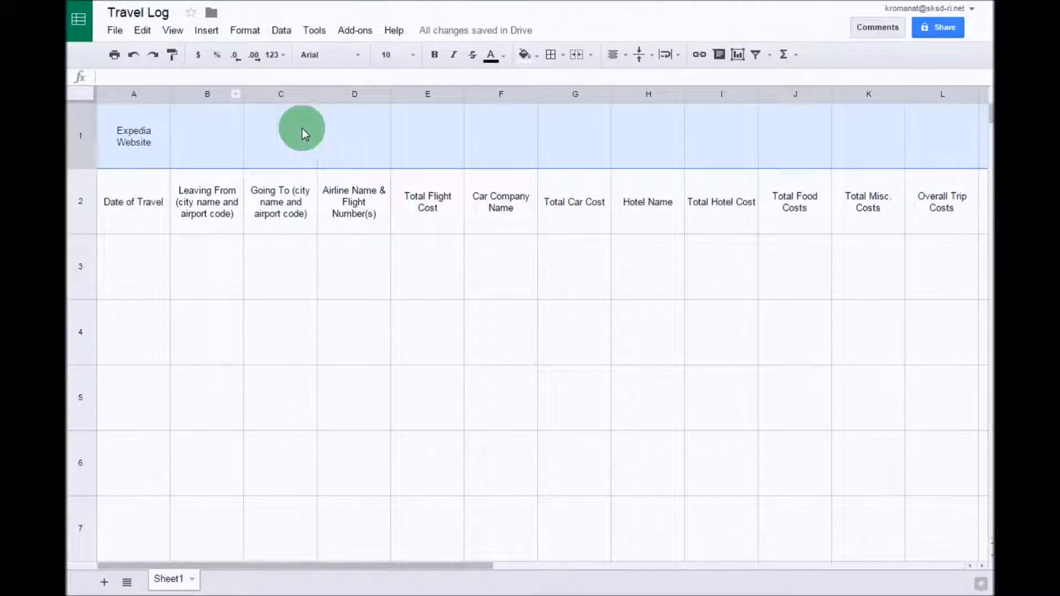
pyautogui.click(253, 32)
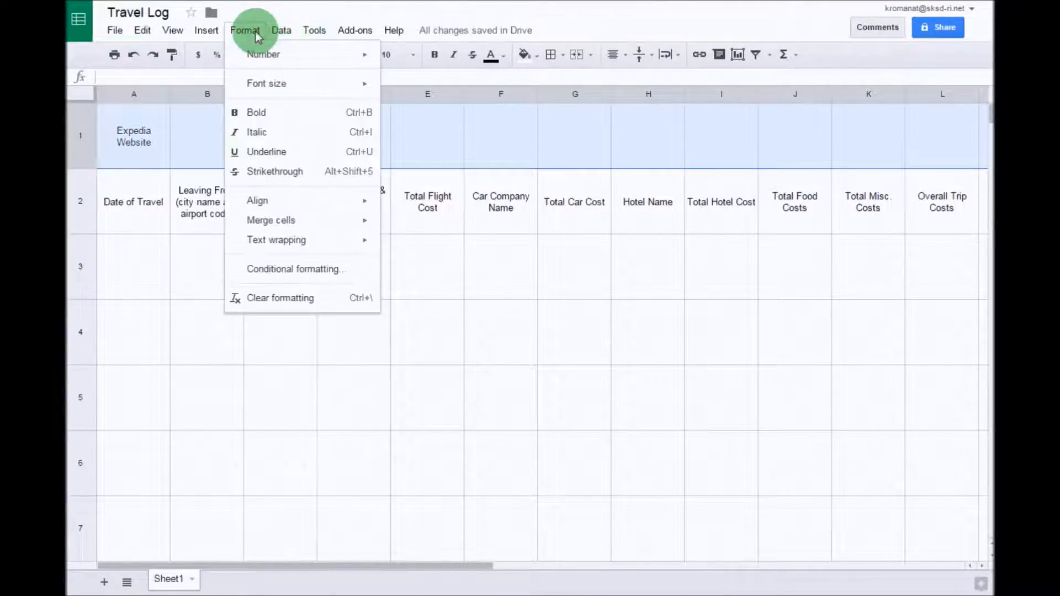
pyautogui.moveTo(284, 221)
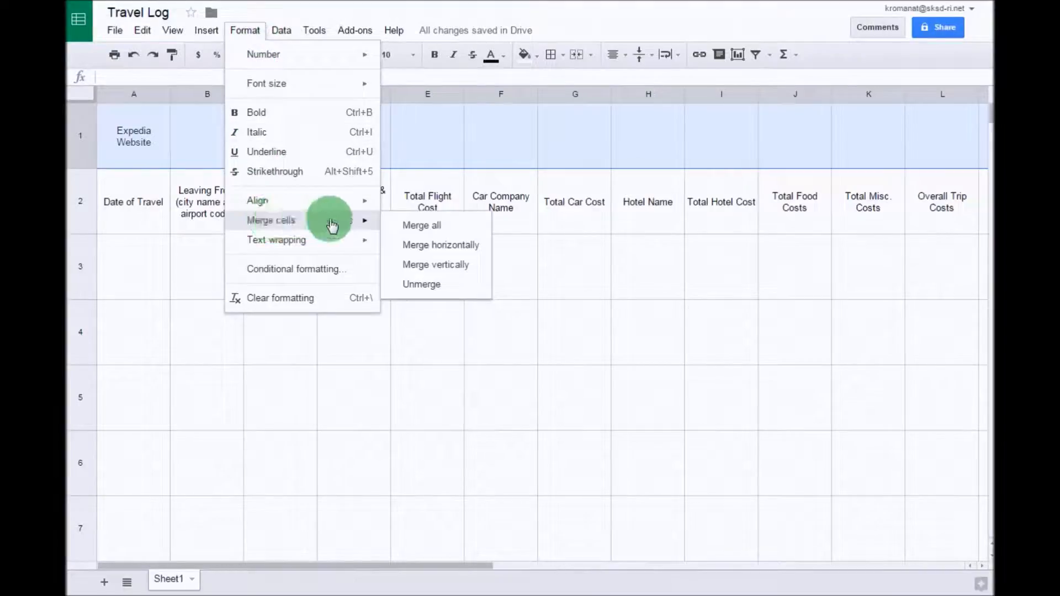
pyautogui.click(462, 224)
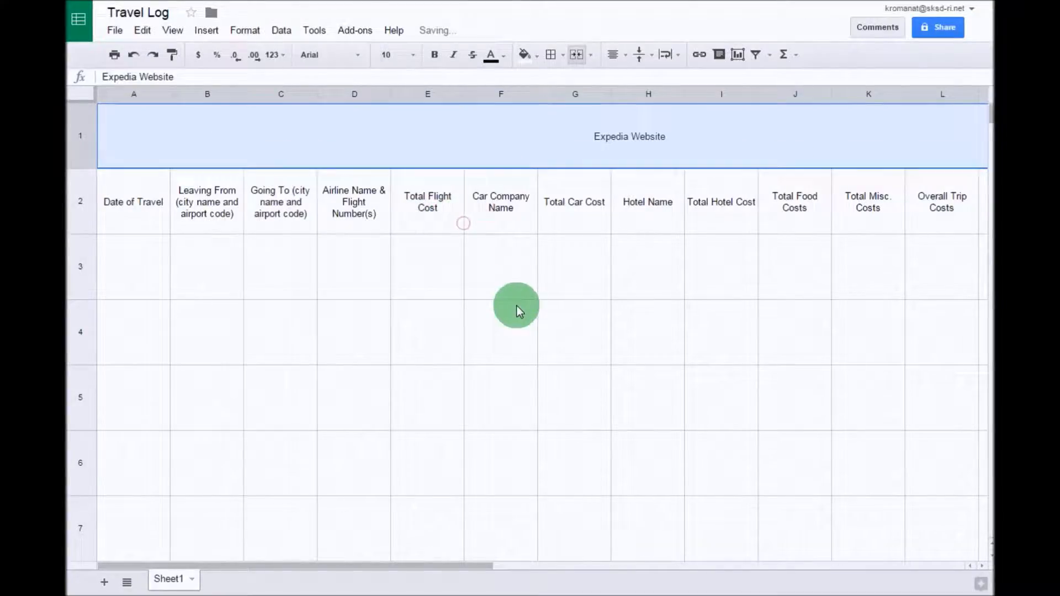
pyautogui.click(601, 301)
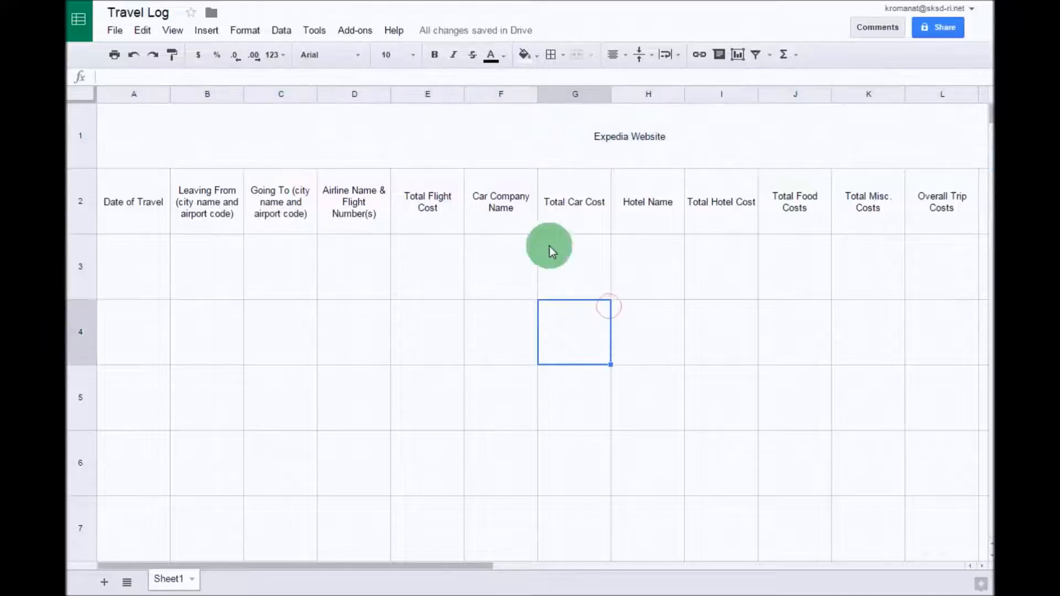
# - Bold the row 2 headings from Date of Travel through Overall Trip Costs
pyautogui.moveTo(390, 565)
pyautogui.mouseDown()
pyautogui.moveTo(535, 566)
pyautogui.moveTo(392, 565)
pyautogui.mouseUp()
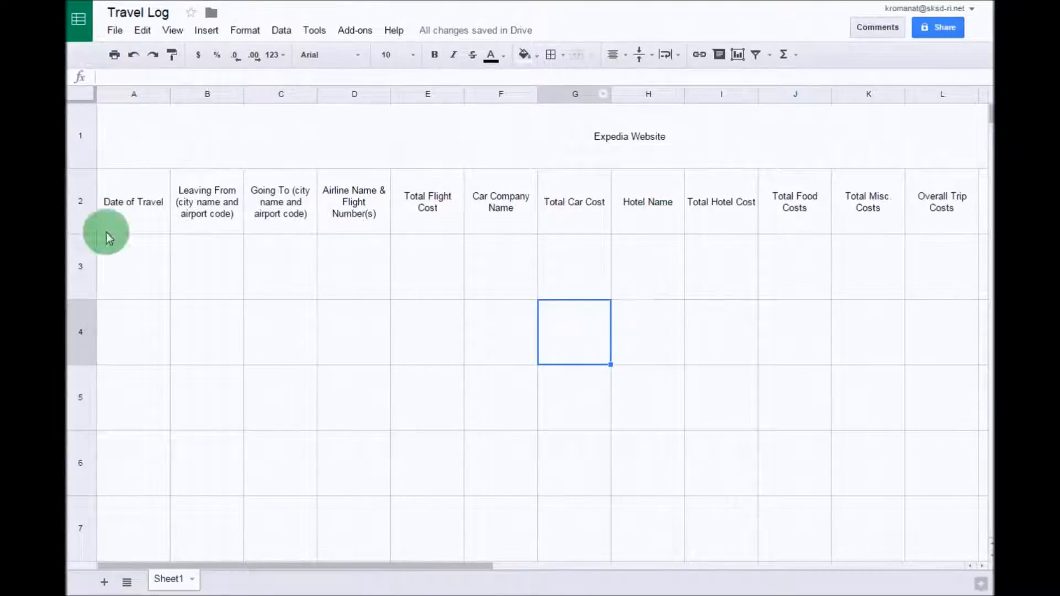
pyautogui.click(464, 233)
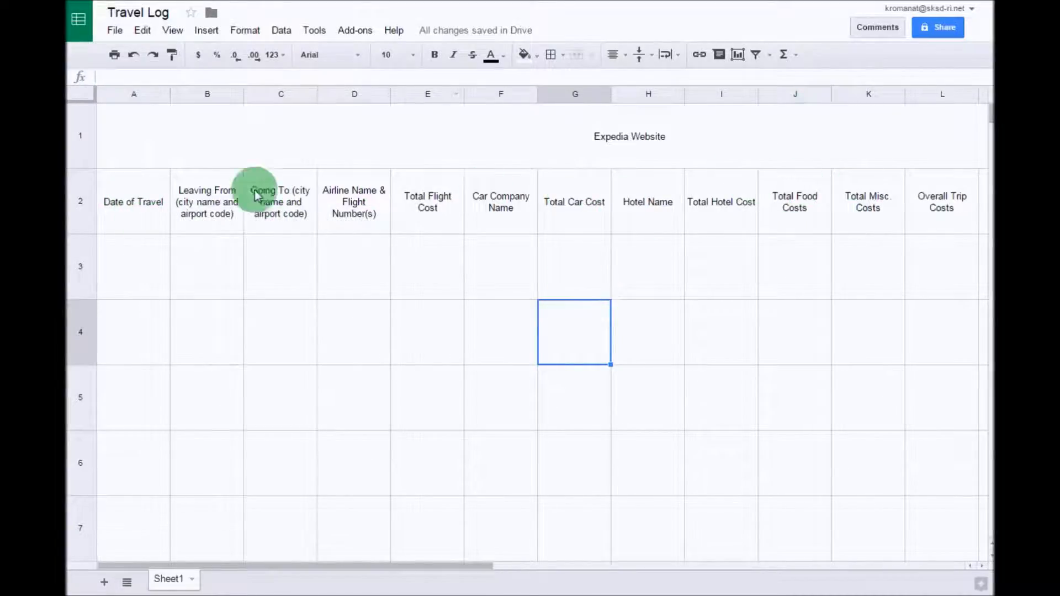
pyautogui.moveTo(126, 201); pyautogui.dragTo(450, 204)
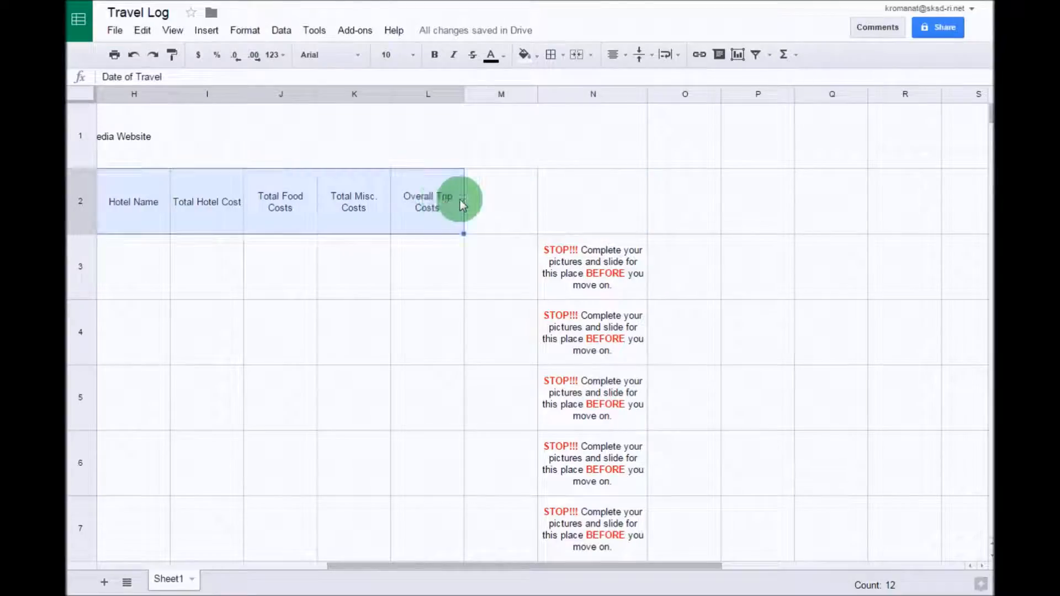
pyautogui.click(434, 56)
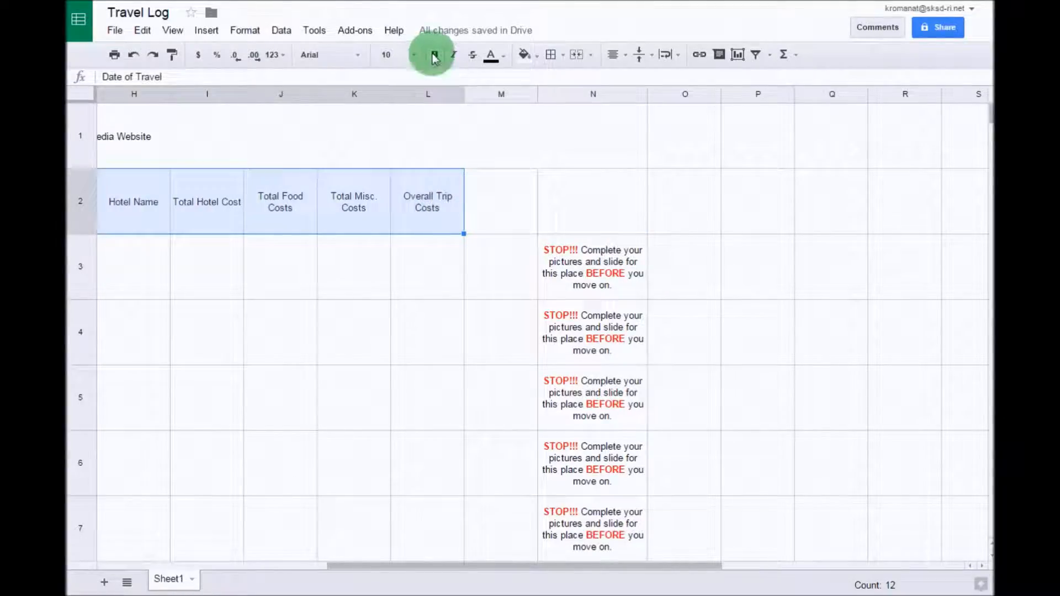
pyautogui.moveTo(527, 568); pyautogui.dragTo(271, 565)
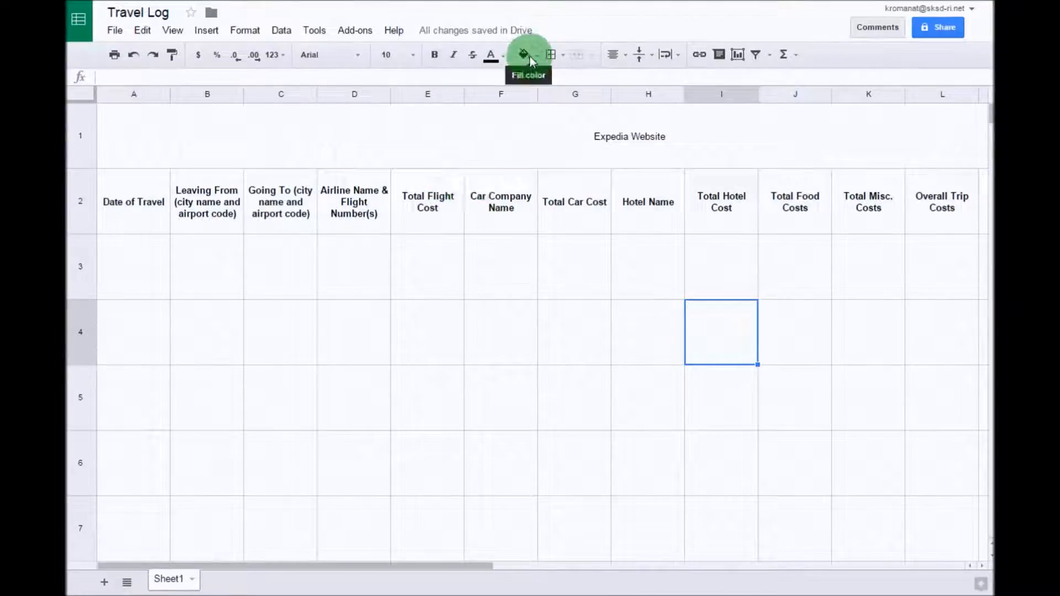
# - Fill row 3 with gray from column A through column L
pyautogui.click(930, 251)
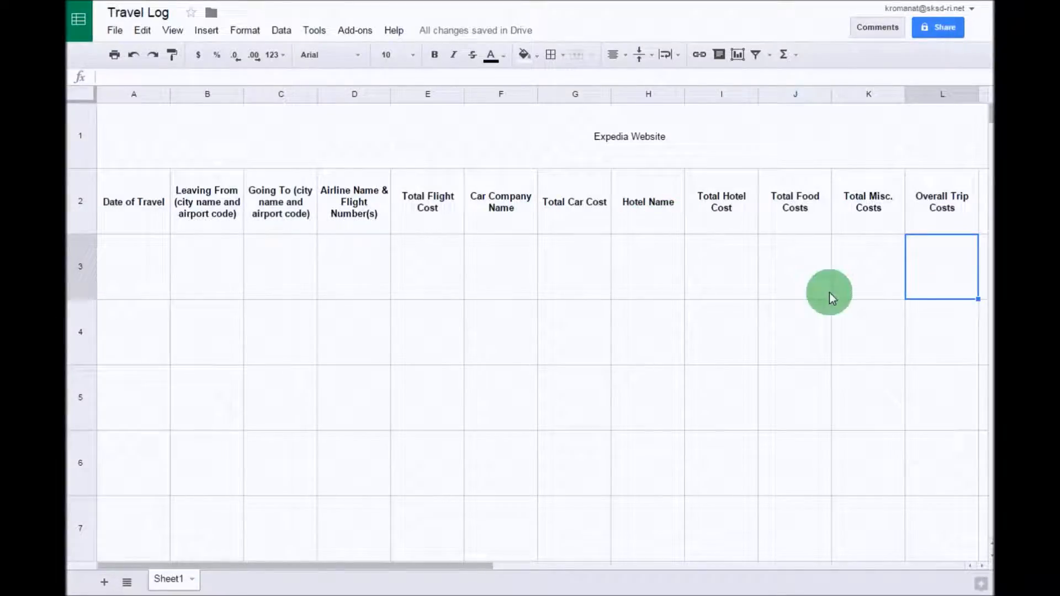
pyautogui.moveTo(942, 263); pyautogui.dragTo(74, 267)
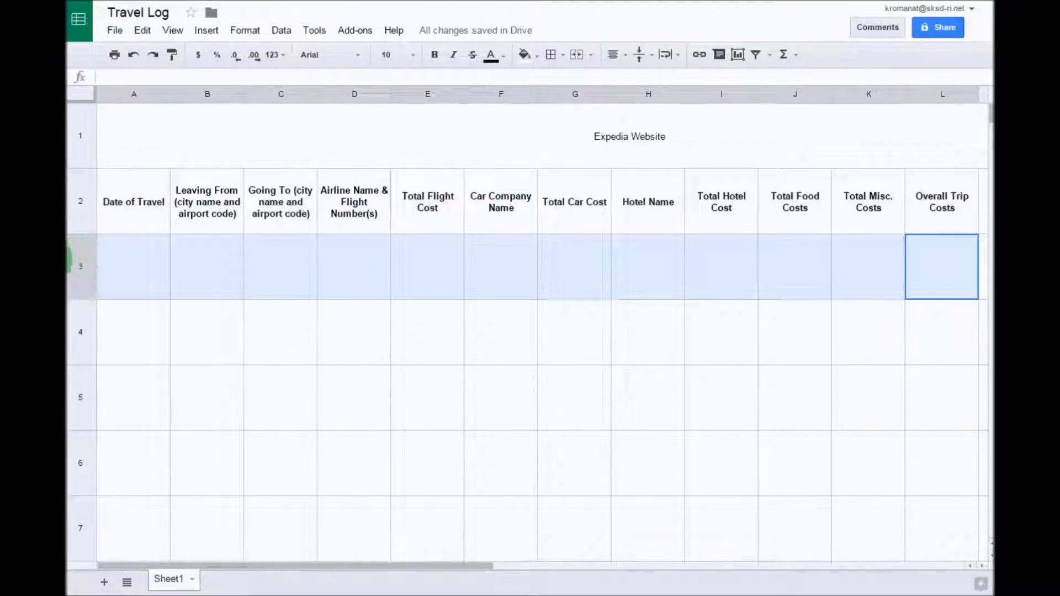
pyautogui.moveTo(105, 261); pyautogui.dragTo(105, 260)
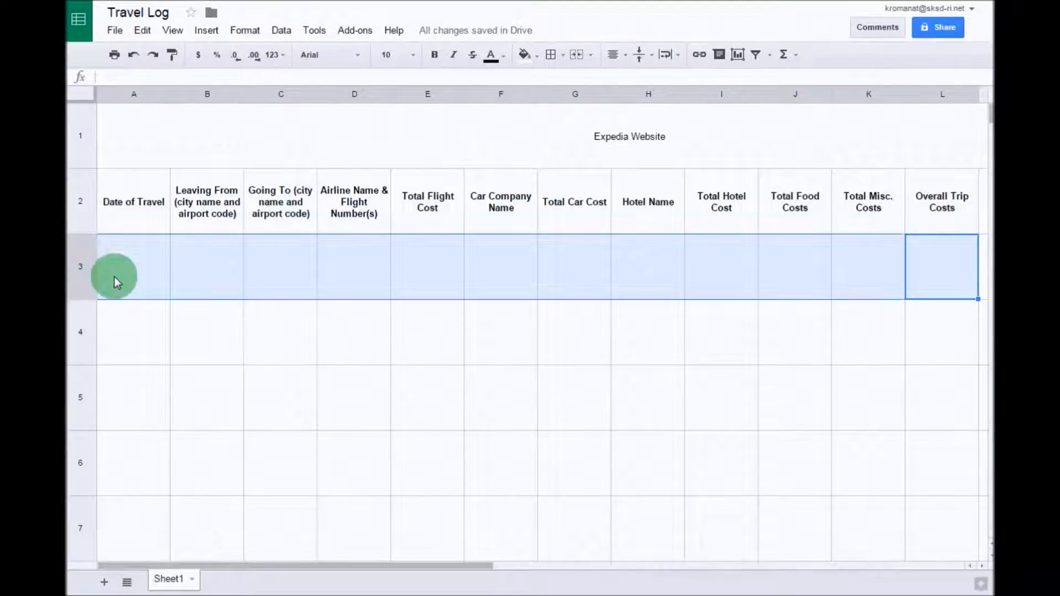
pyautogui.moveTo(482, 569); pyautogui.dragTo(563, 575)
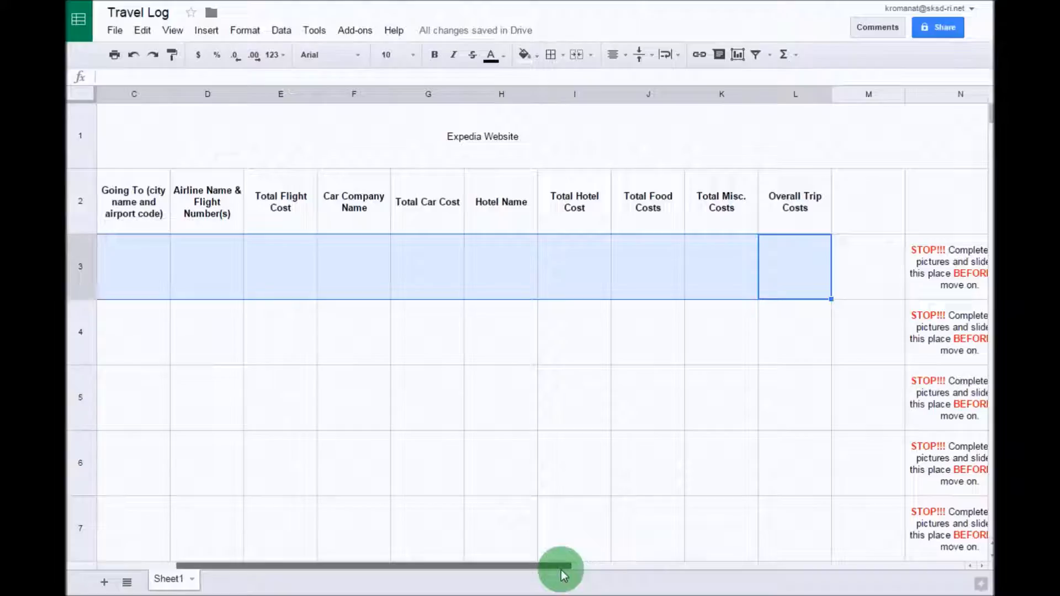
pyautogui.moveTo(562, 575); pyautogui.dragTo(400, 569)
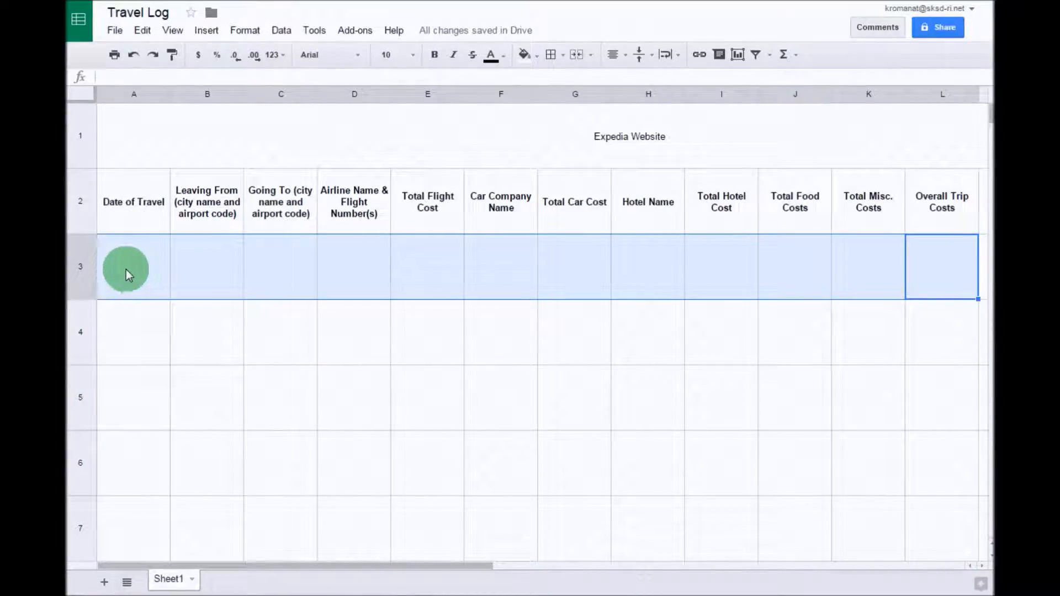
pyautogui.click(539, 59)
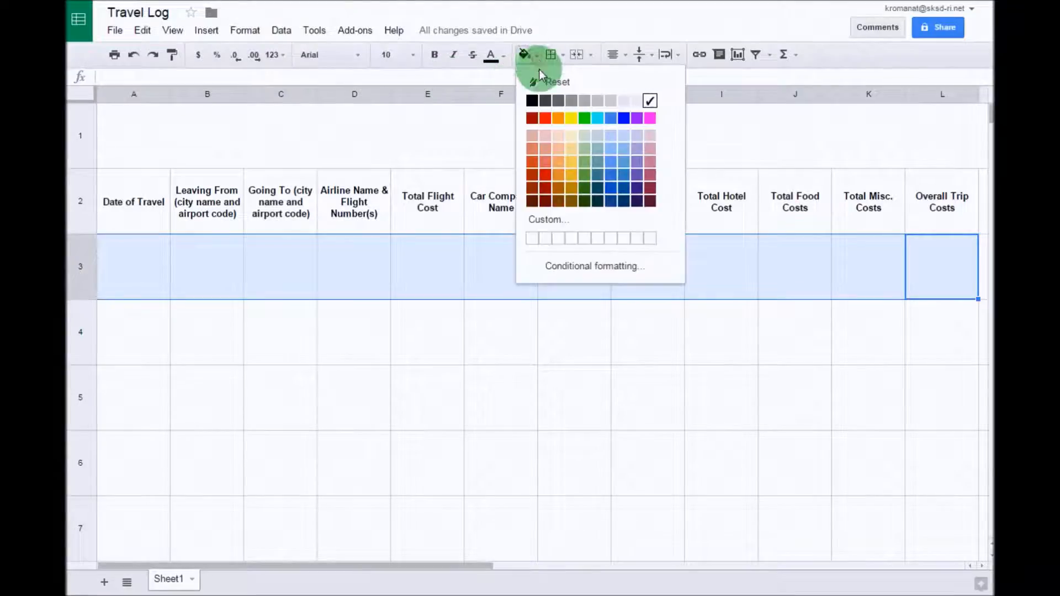
pyautogui.click(597, 103)
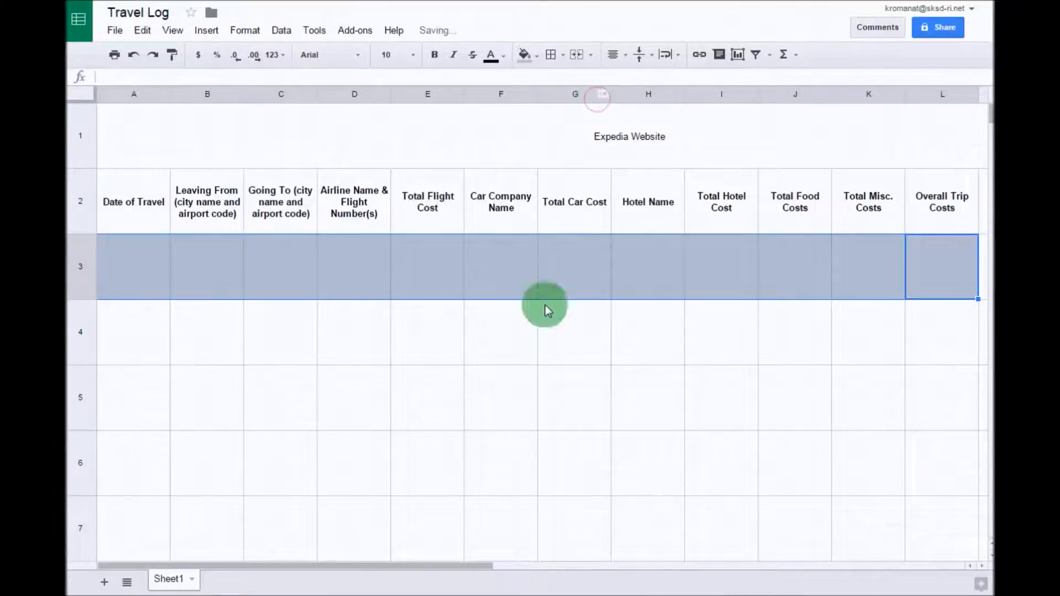
# - Fill cells A5 through L5 with the same gray as row 3
pyautogui.moveTo(950, 393); pyautogui.dragTo(123, 396)
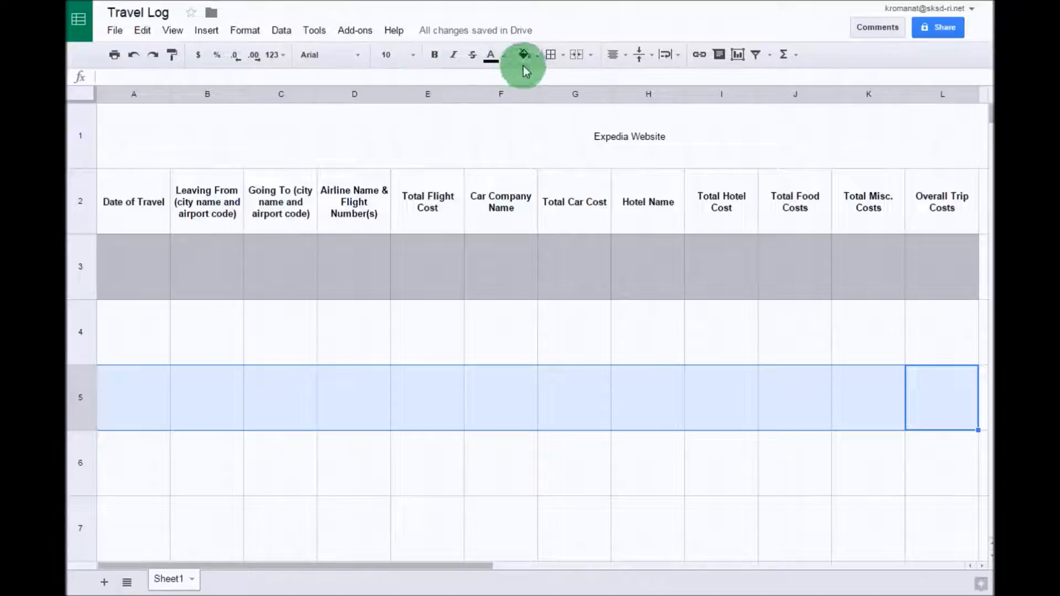
pyautogui.click(537, 58)
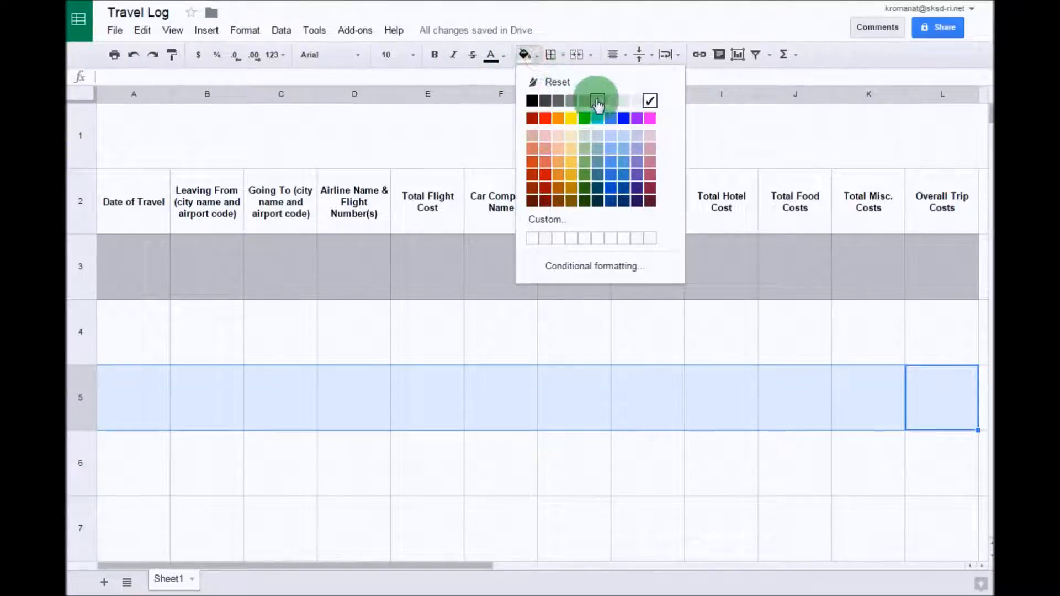
pyautogui.click(597, 101)
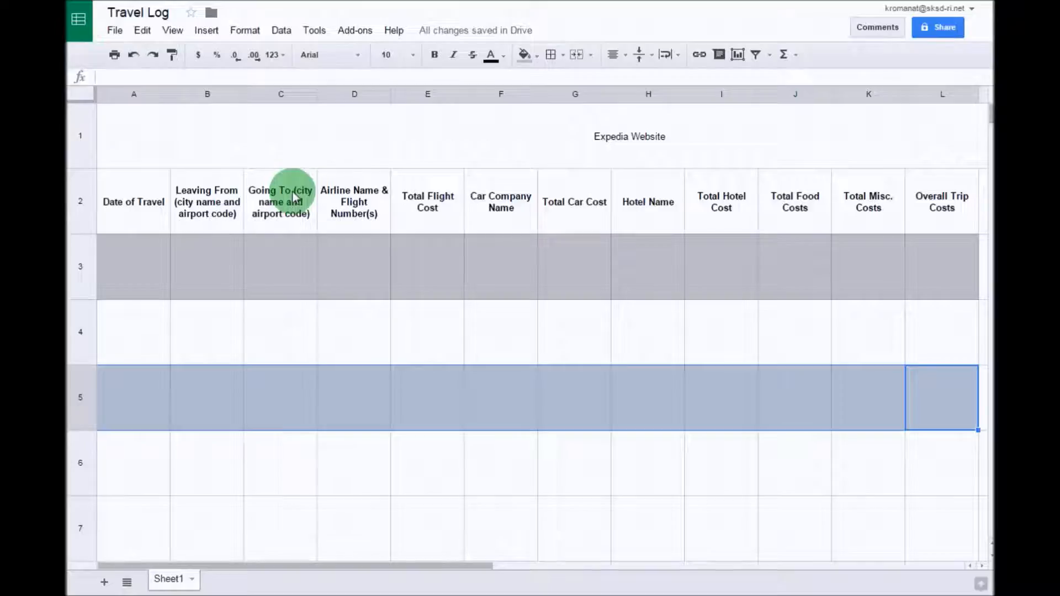
pyautogui.click(886, 449)
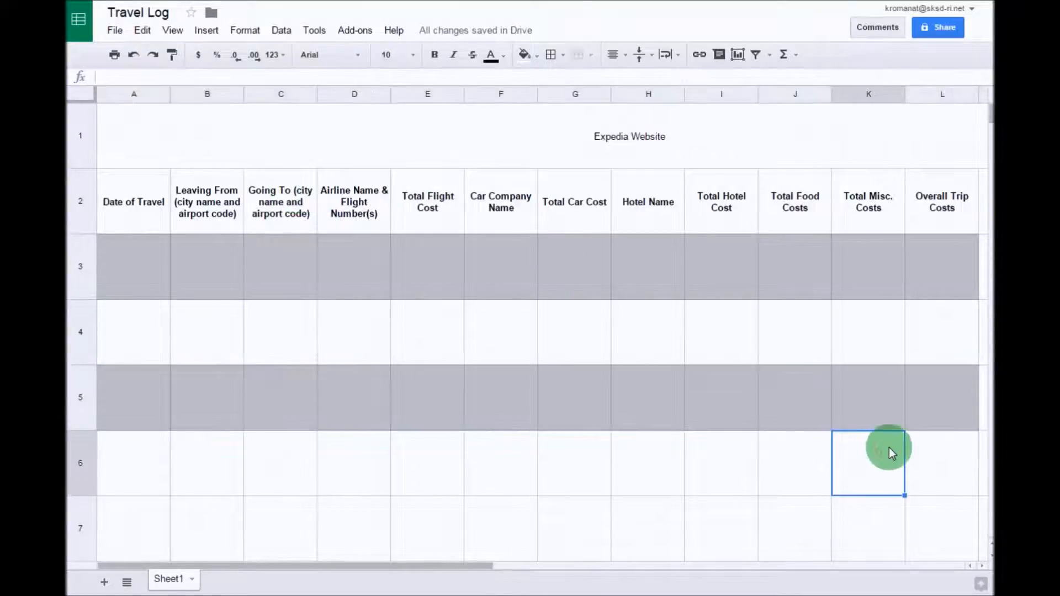
# - Continue the alternating shading by filling cells A7 through L7 with gray
pyautogui.scroll(-2, 889, 448)
pyautogui.click(940, 386)
pyautogui.moveTo(899, 387); pyautogui.dragTo(154, 393)
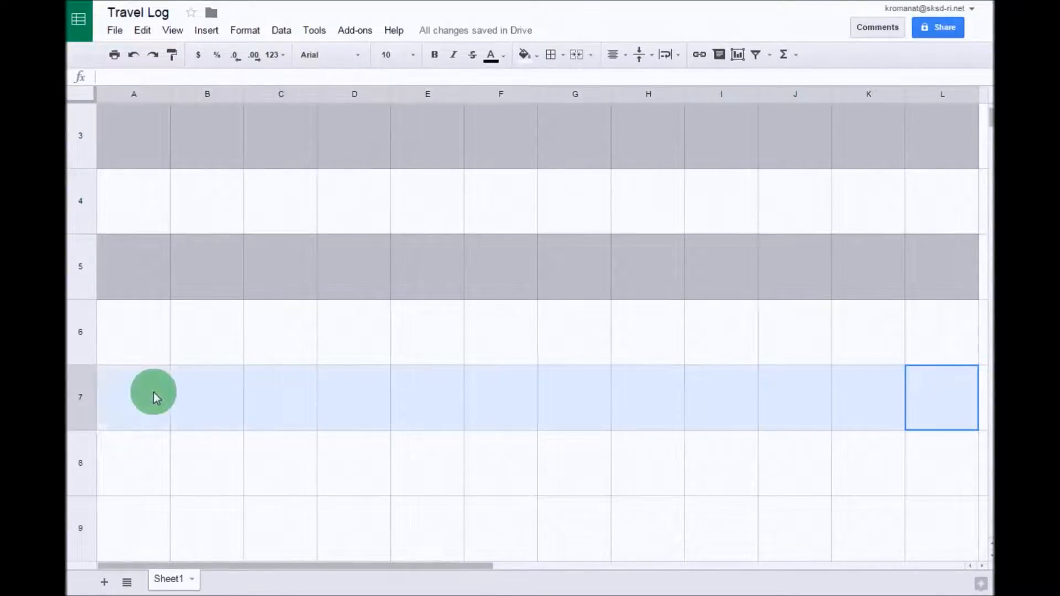
pyautogui.click(533, 55)
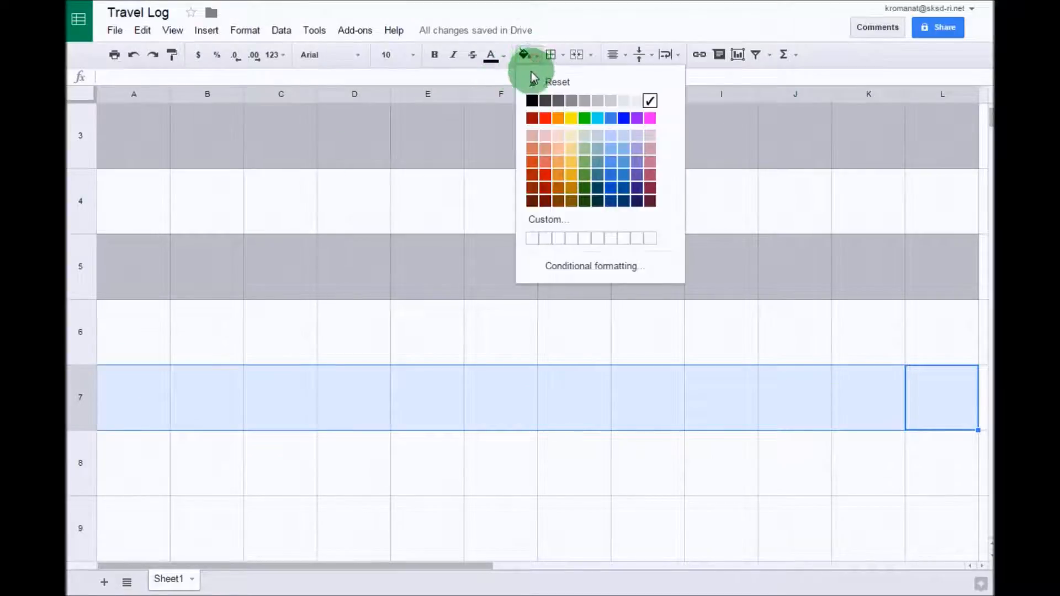
pyautogui.click(590, 103)
# - Fill cells A9 through L9 with the gray of the other shaded rows
pyautogui.scroll(-2, 724, 329)
pyautogui.moveTo(926, 383); pyautogui.dragTo(126, 387)
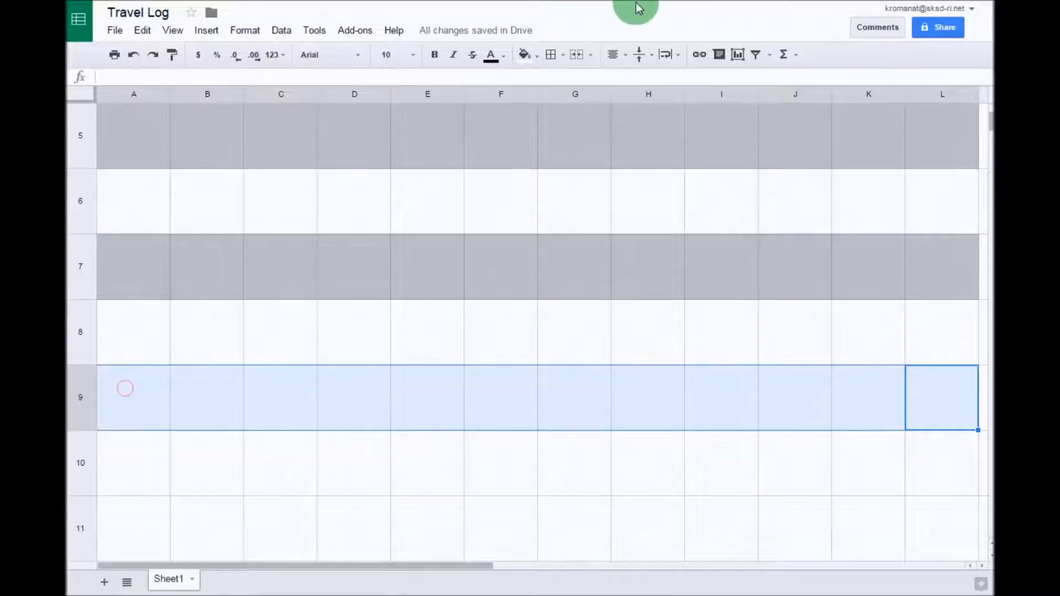
pyautogui.click(535, 55)
pyautogui.click(597, 102)
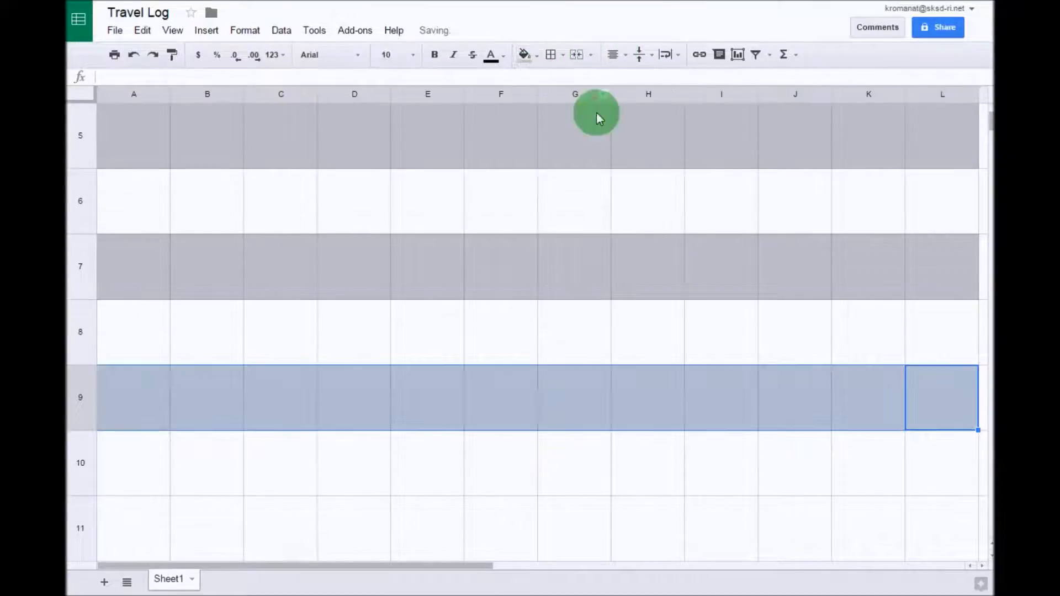
# - Fill cells A11 through L11 with gray to complete the alternating row shading
pyautogui.scroll(-2, 668, 204)
pyautogui.moveTo(916, 398); pyautogui.dragTo(118, 397)
pyautogui.click(536, 58)
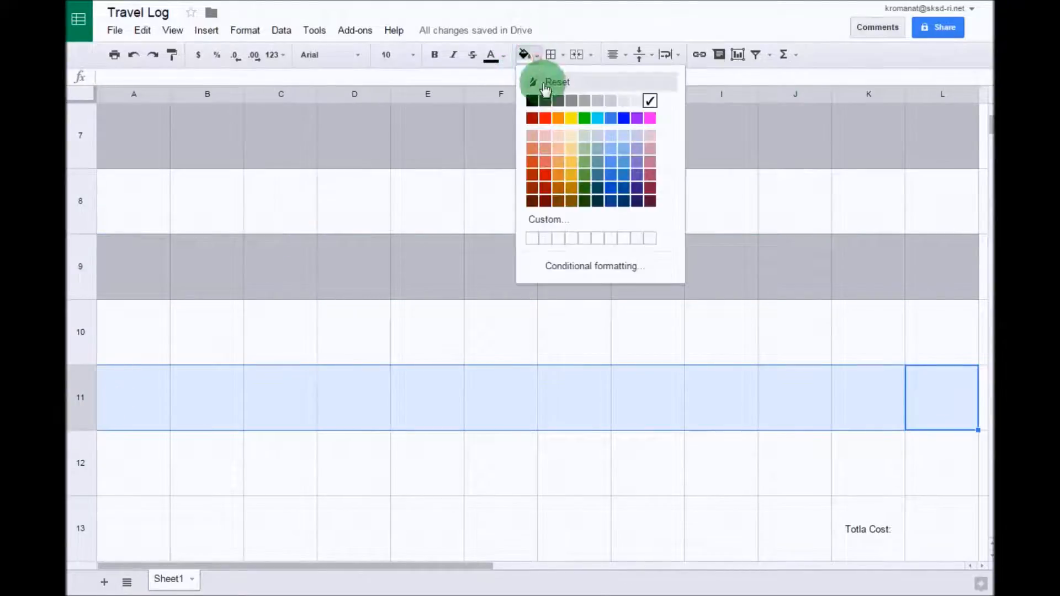
pyautogui.click(597, 103)
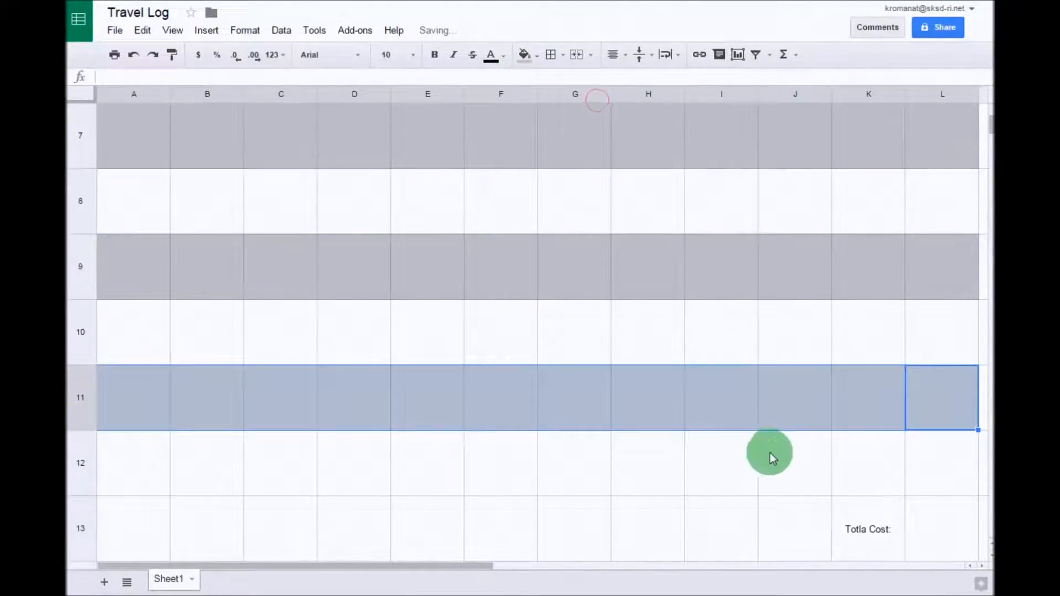
pyautogui.click(807, 460)
pyautogui.scroll(5, 811, 457)
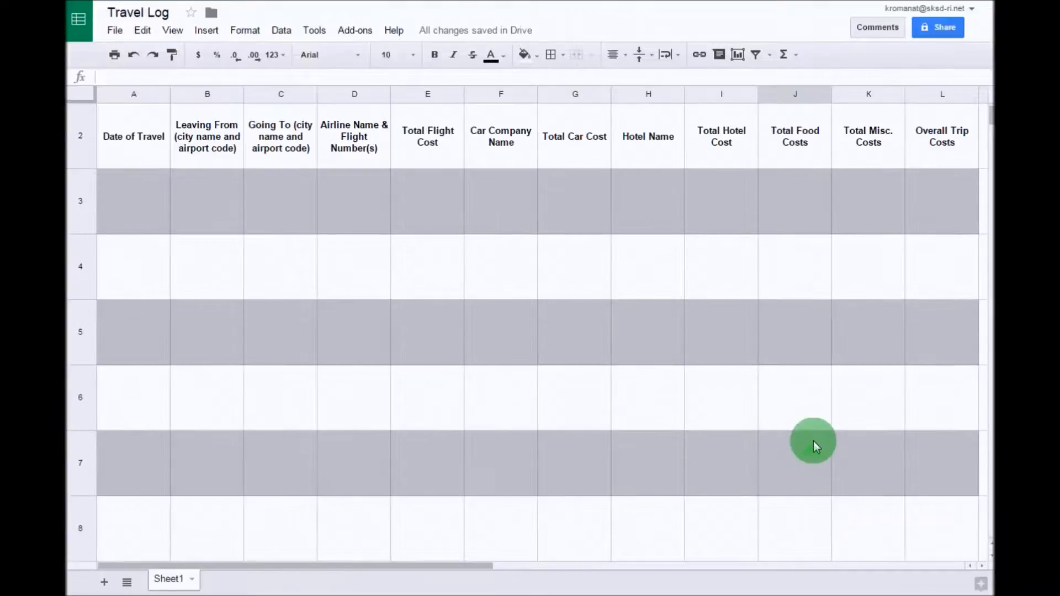
pyautogui.scroll(2, 814, 441)
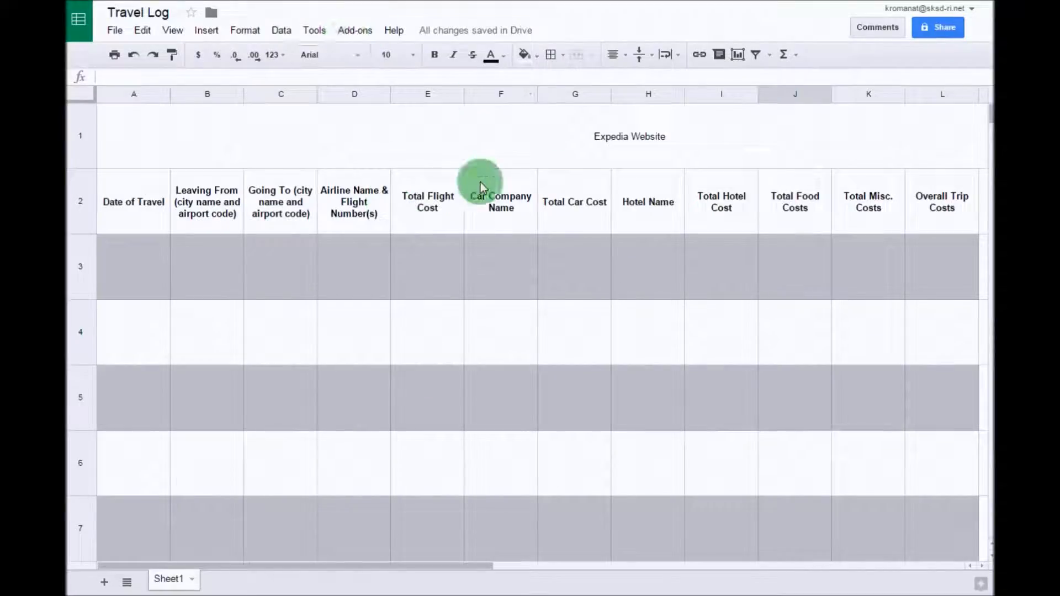
# - Fill the Total Flight Cost column with cyan from its heading in E2 down to E12
pyautogui.click(445, 221)
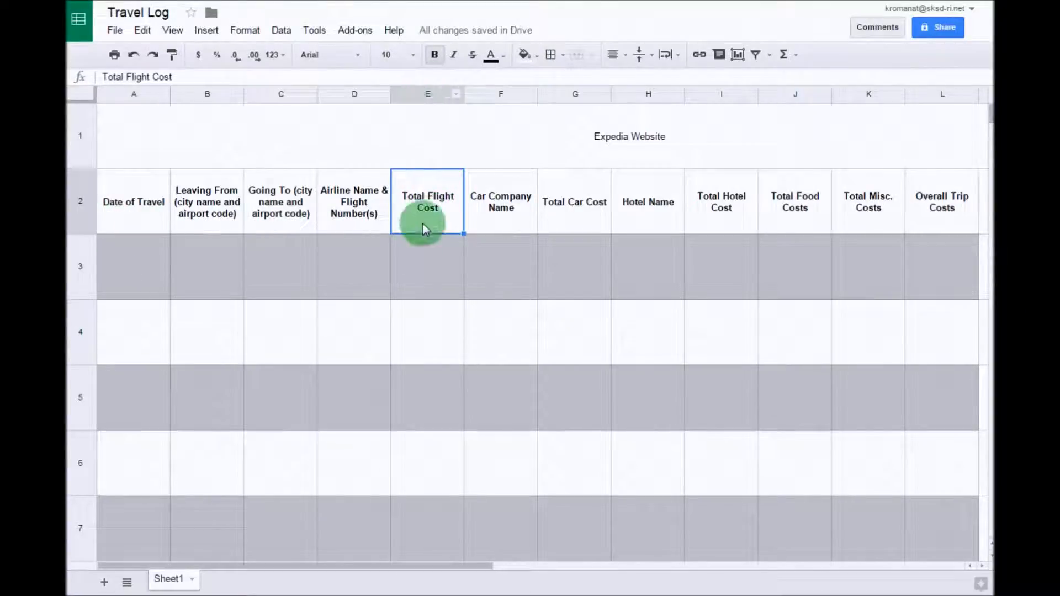
pyautogui.moveTo(426, 200); pyautogui.dragTo(429, 237)
pyautogui.moveTo(435, 278); pyautogui.dragTo(432, 199)
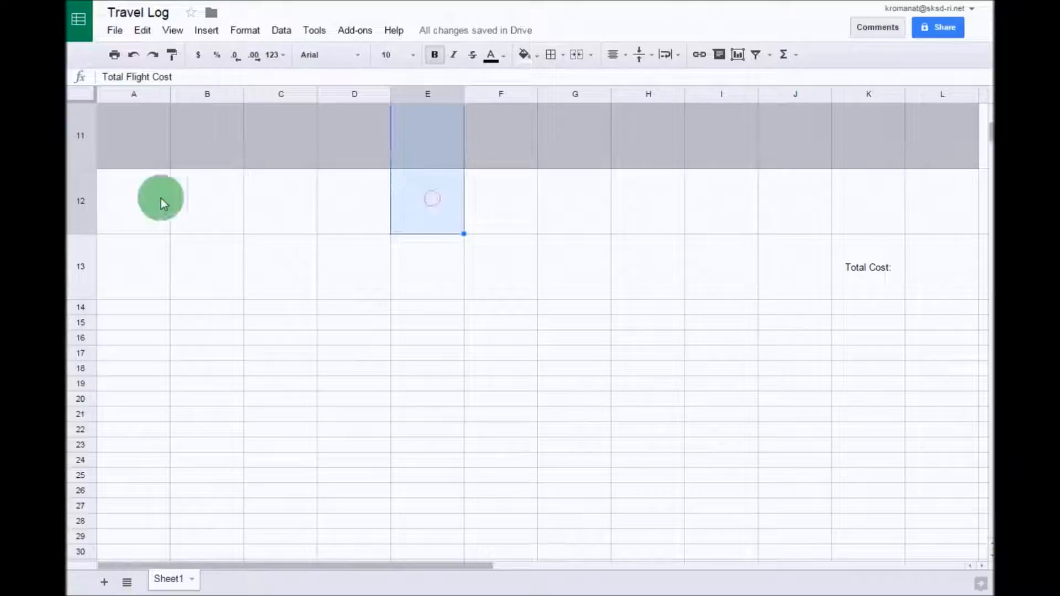
pyautogui.click(538, 54)
pyautogui.click(596, 120)
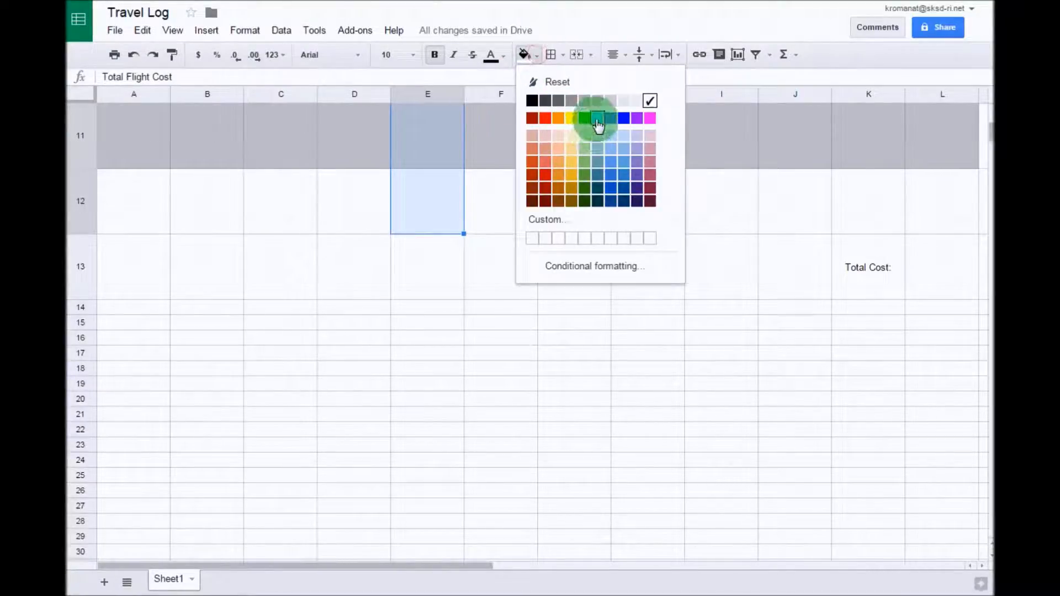
pyautogui.scroll(5, 585, 359)
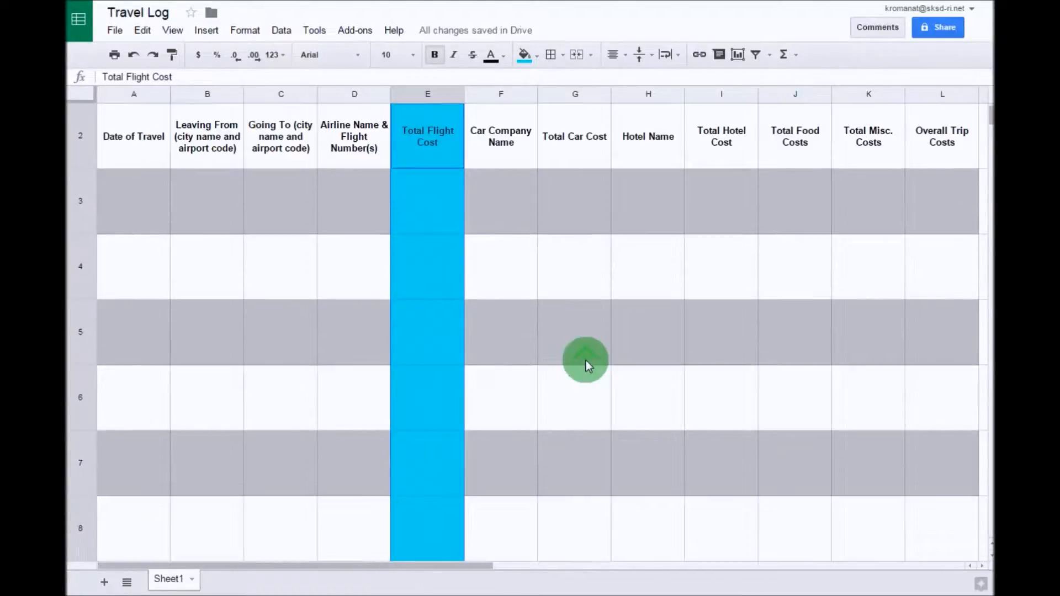
pyautogui.scroll(1, 585, 361)
pyautogui.click(633, 399)
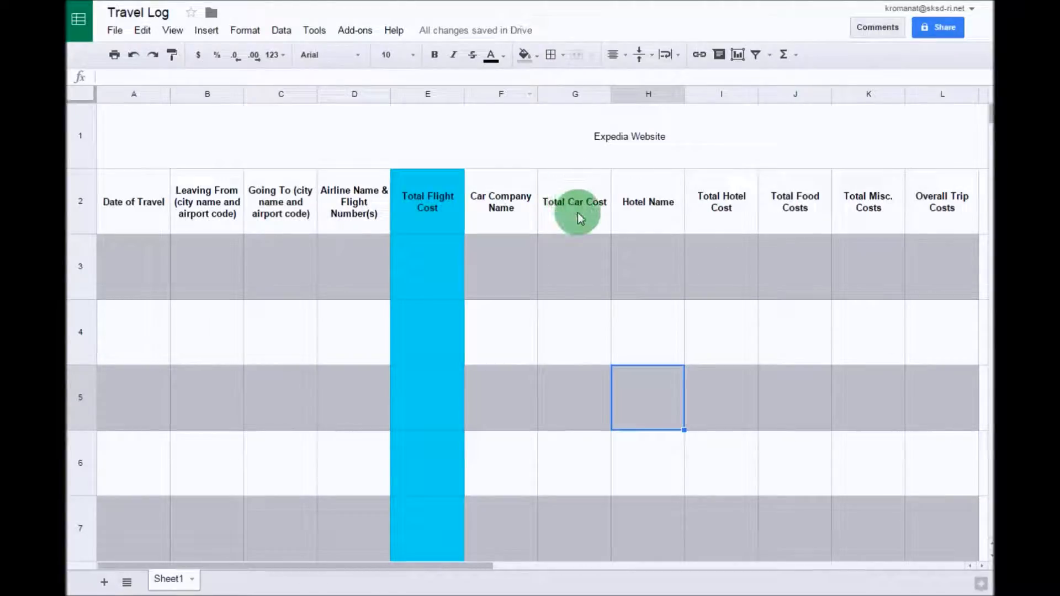
pyautogui.click(592, 213)
pyautogui.click(715, 209)
pyautogui.click(810, 209)
pyautogui.click(877, 207)
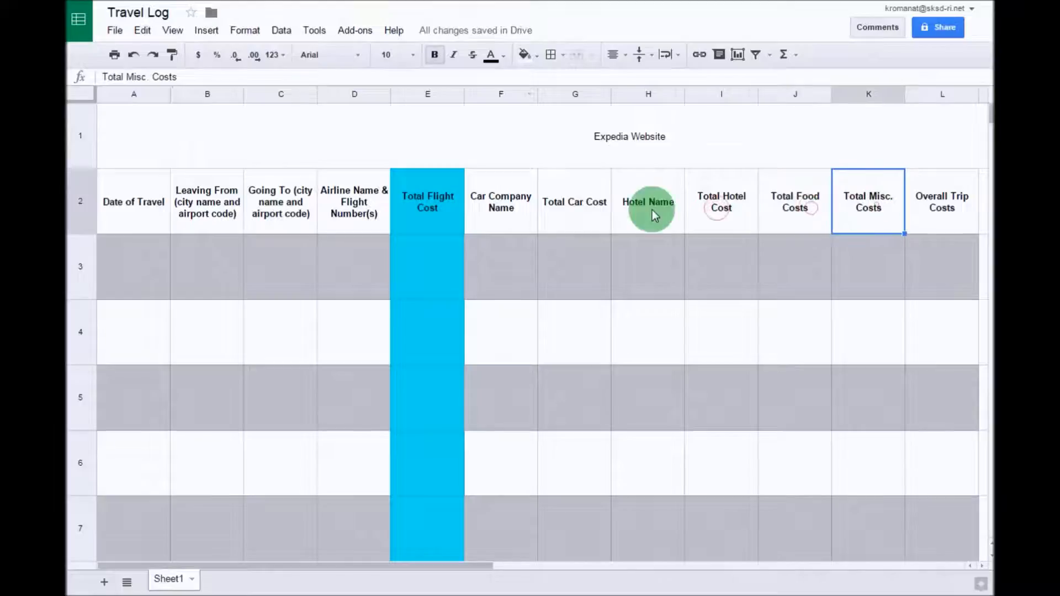
# - Fill the Total Car Cost column with yellow from its heading in G2 down to G12
pyautogui.click(563, 215)
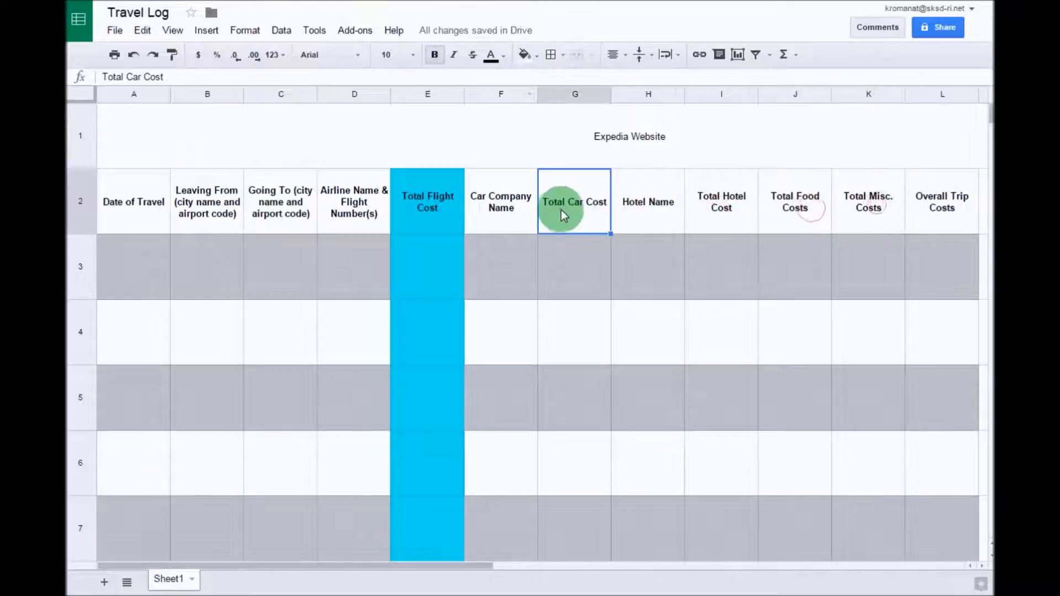
pyautogui.click(581, 259)
pyautogui.moveTo(579, 220)
pyautogui.mouseDown()
pyautogui.moveTo(580, 580)
pyautogui.moveTo(574, 217)
pyautogui.mouseUp()
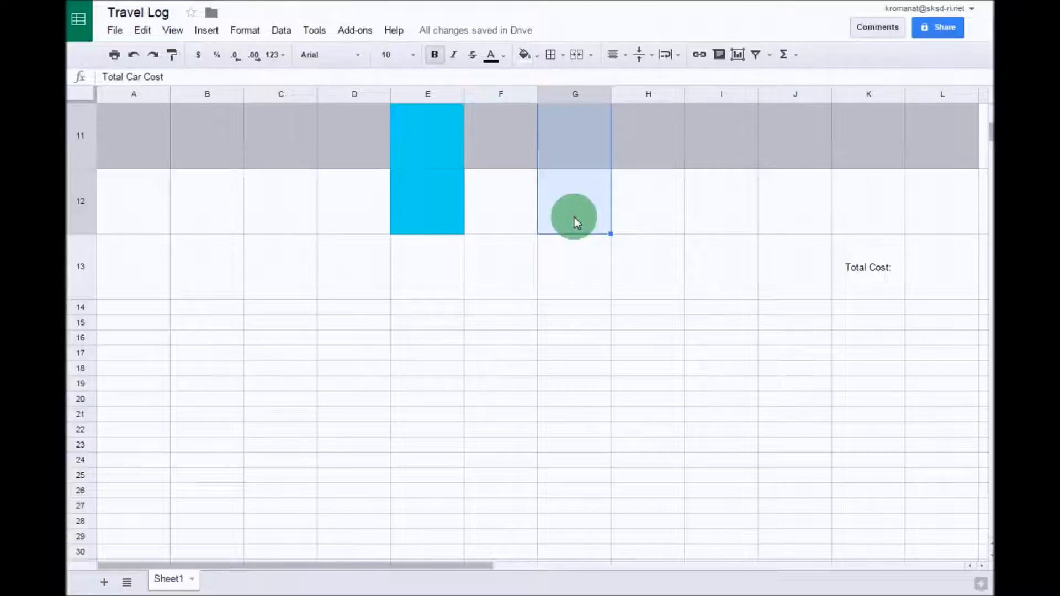
pyautogui.click(537, 58)
pyautogui.click(570, 116)
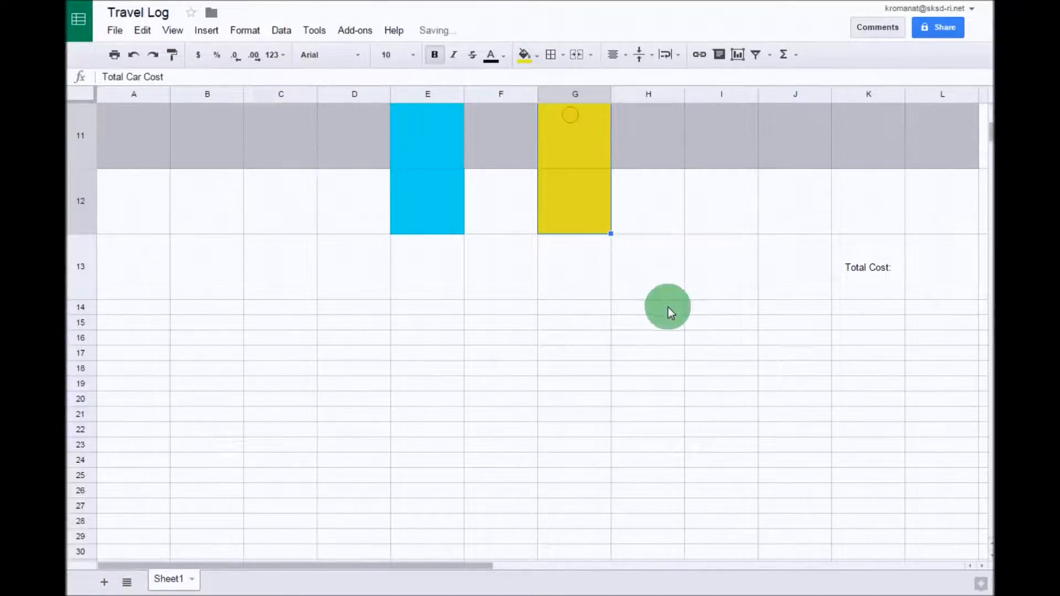
pyautogui.scroll(3, 684, 311)
pyautogui.scroll(2, 684, 312)
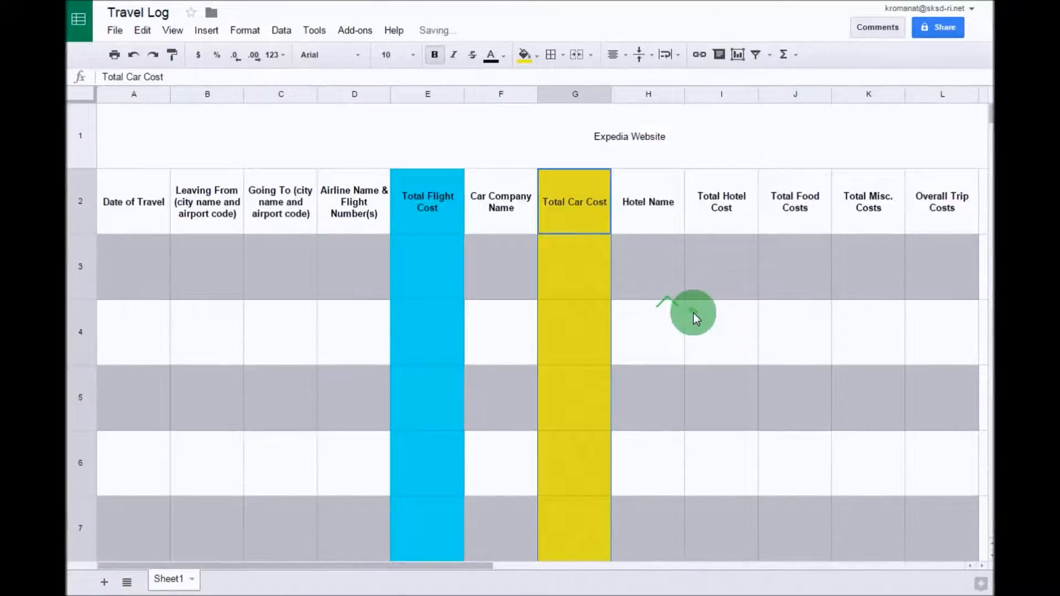
# - Fill the Total Hotel Cost column with green from its heading in I2 down to I12
pyautogui.click(727, 202)
pyautogui.moveTo(726, 205); pyautogui.dragTo(718, 459)
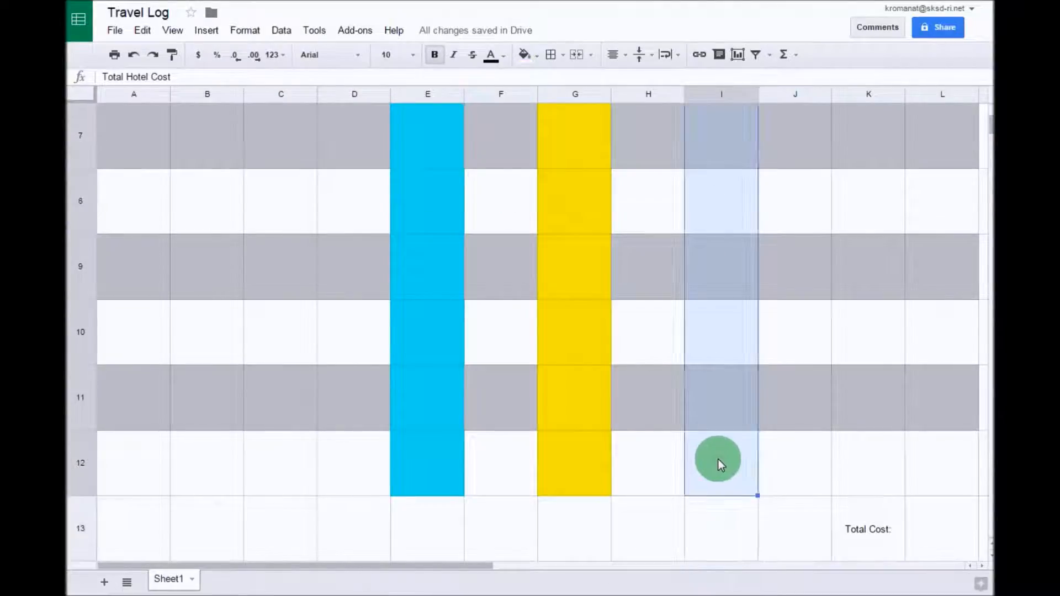
pyautogui.click(536, 56)
pyautogui.click(579, 114)
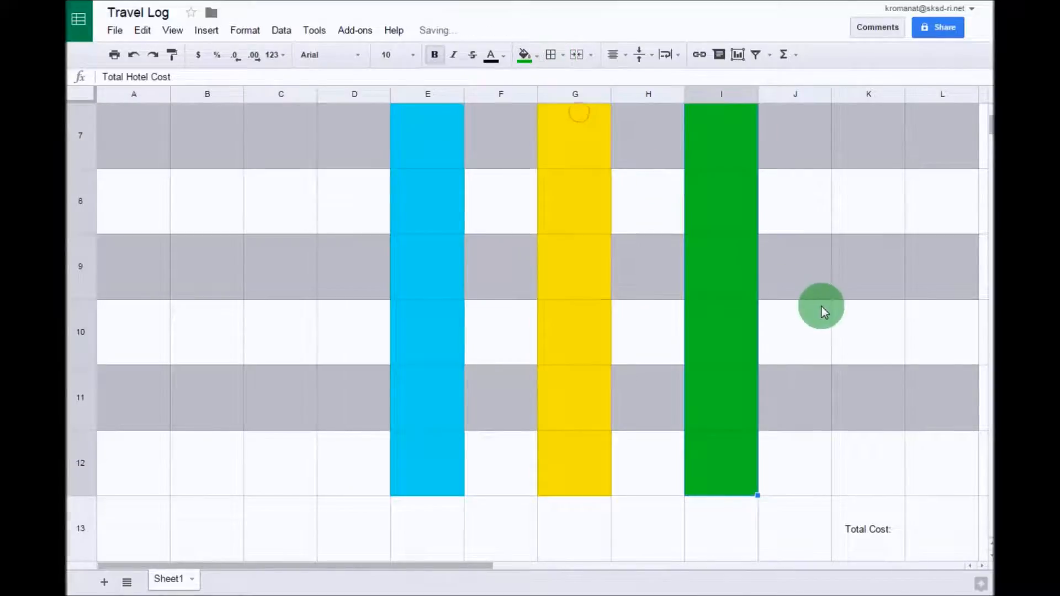
# - Fill the Total Food Costs column with orange from its heading in J2 down to J12
pyautogui.scroll(5, 822, 307)
pyautogui.moveTo(796, 205)
pyautogui.mouseDown()
pyautogui.moveTo(796, 581)
pyautogui.moveTo(791, 346)
pyautogui.mouseUp()
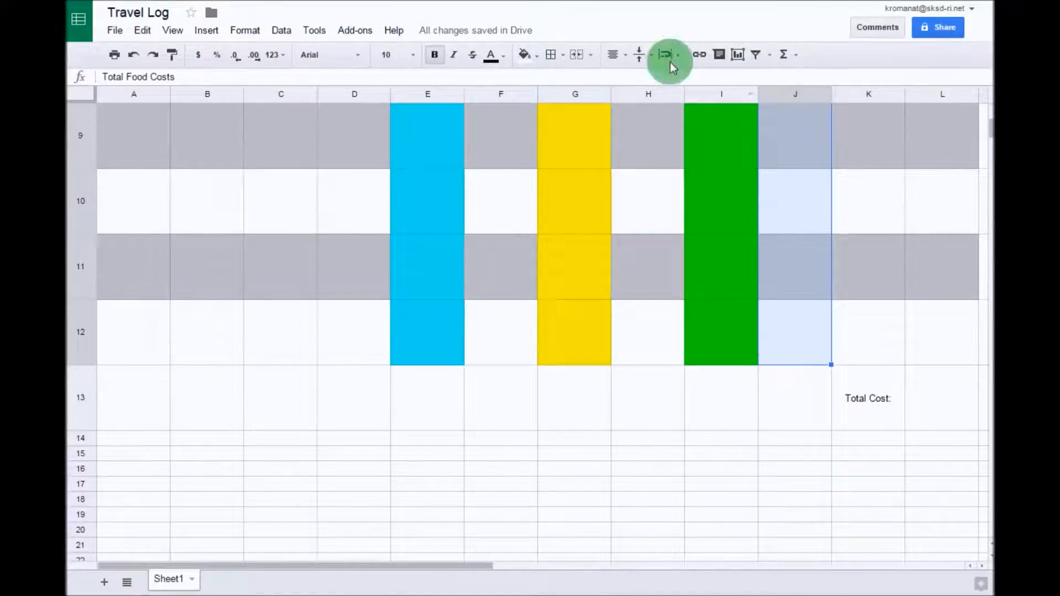
pyautogui.click(536, 56)
pyautogui.click(558, 119)
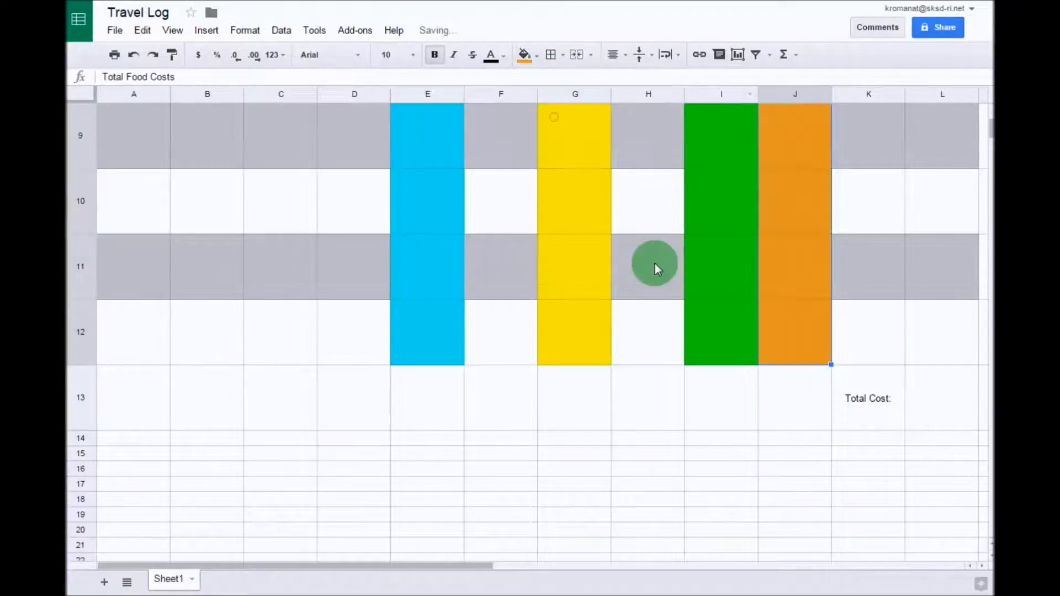
# - Fill the Total Misc. Costs column with a pale cream yellow from K2 down to K12
pyautogui.scroll(5, 831, 286)
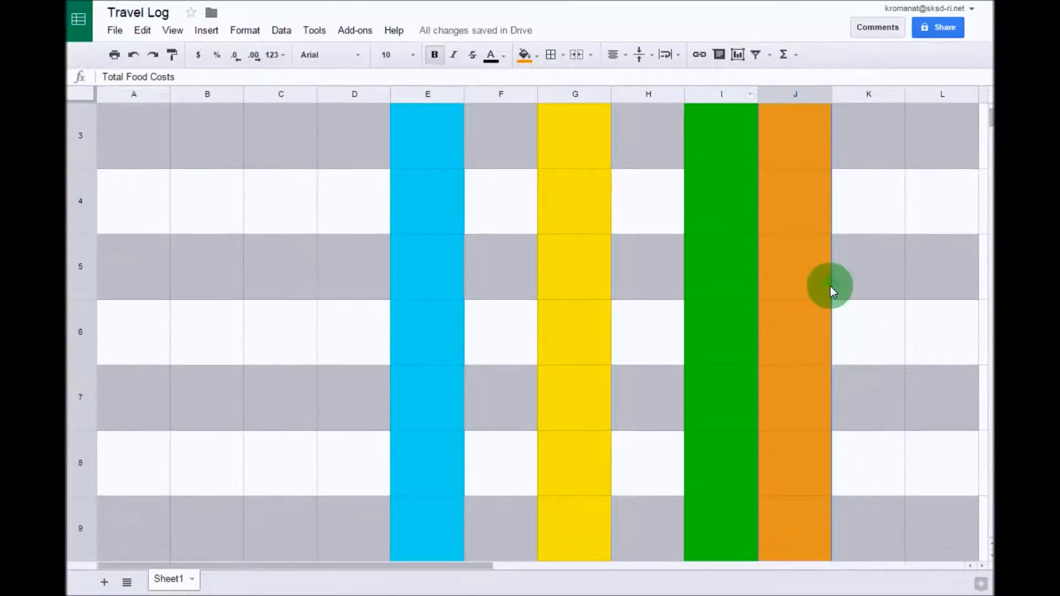
pyautogui.scroll(-5, 850, 323)
pyautogui.moveTo(866, 403); pyautogui.dragTo(856, 194)
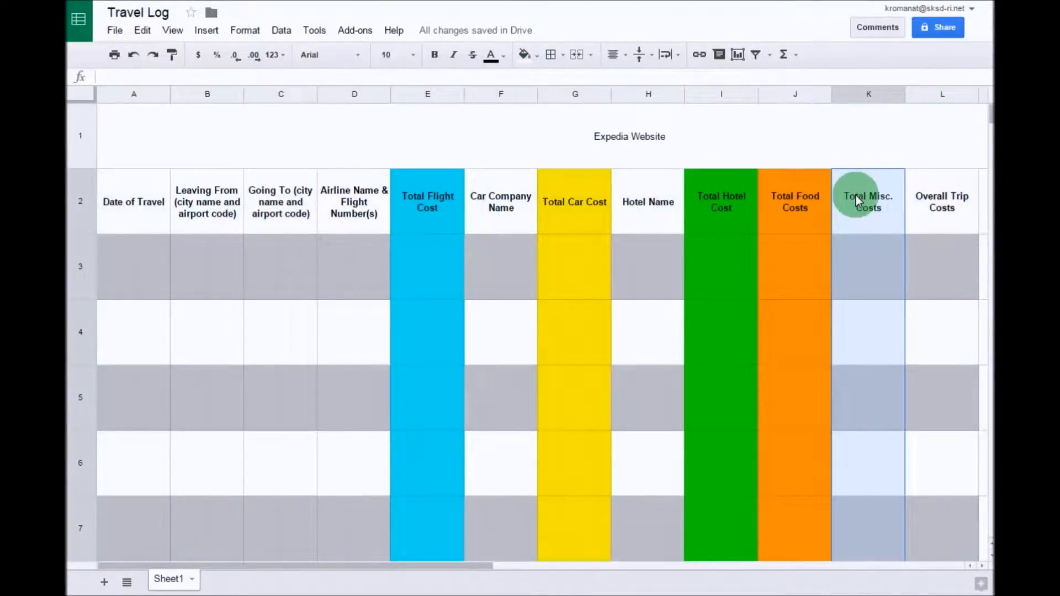
pyautogui.click(538, 57)
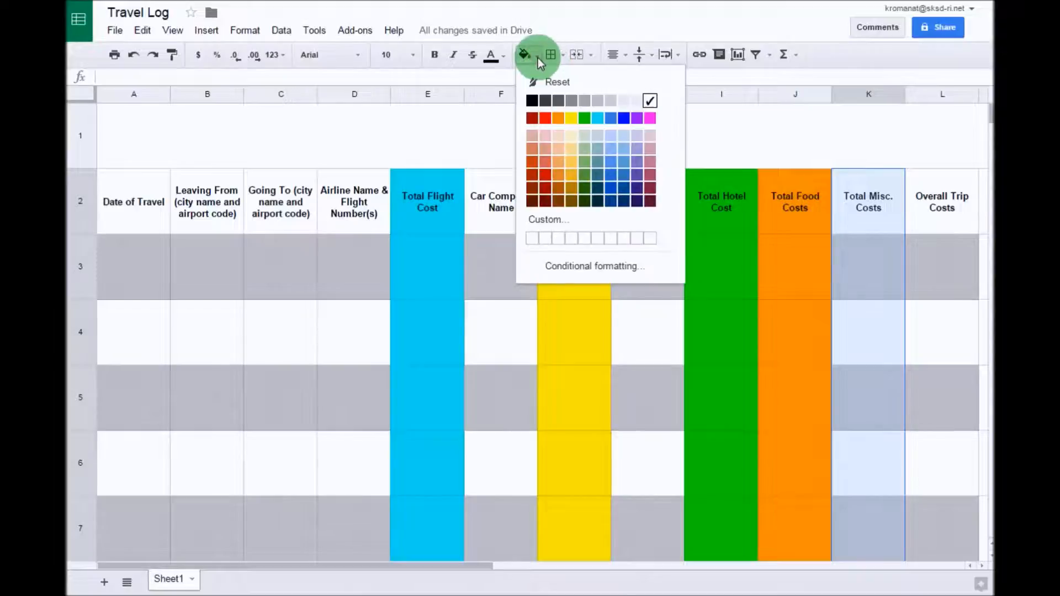
pyautogui.click(571, 139)
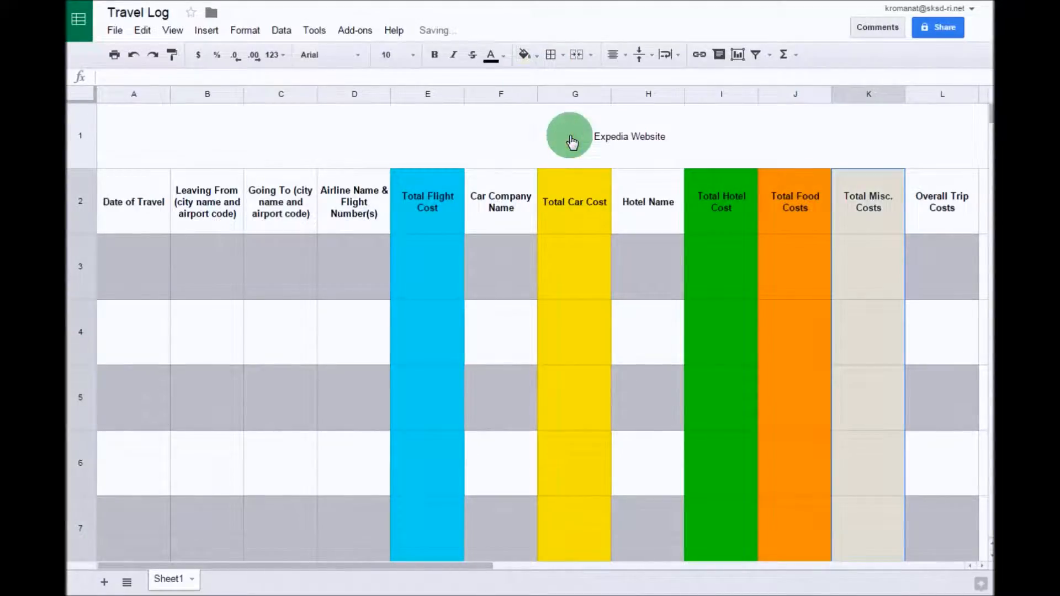
# - Fill the Overall Trip Costs column with magenta from its heading in L2 down to L12
pyautogui.click(940, 202)
pyautogui.moveTo(940, 202)
pyautogui.mouseDown()
pyautogui.moveTo(937, 585)
pyautogui.moveTo(942, 284)
pyautogui.mouseUp()
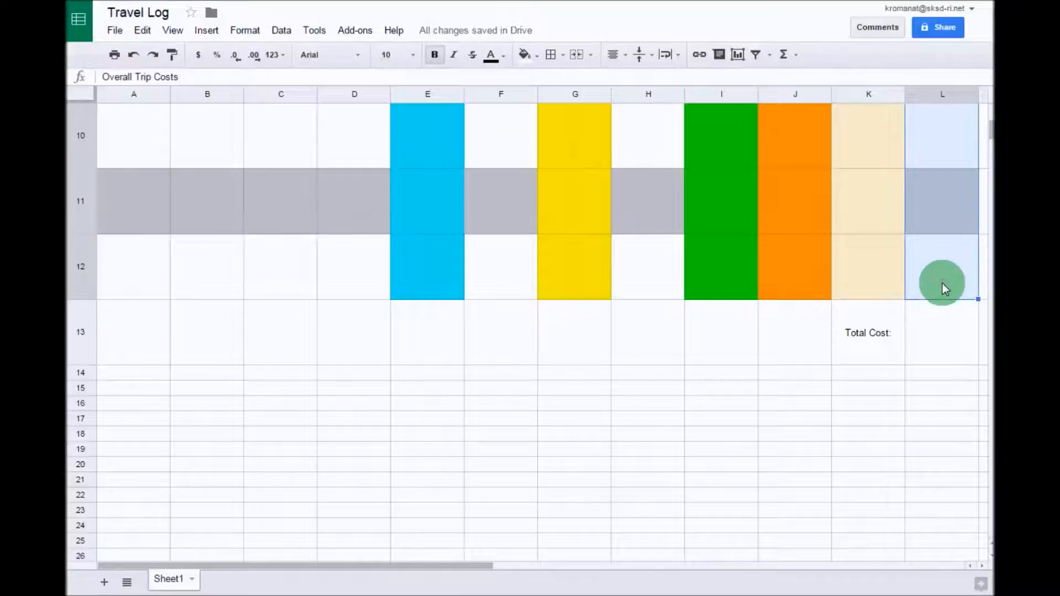
pyautogui.click(538, 57)
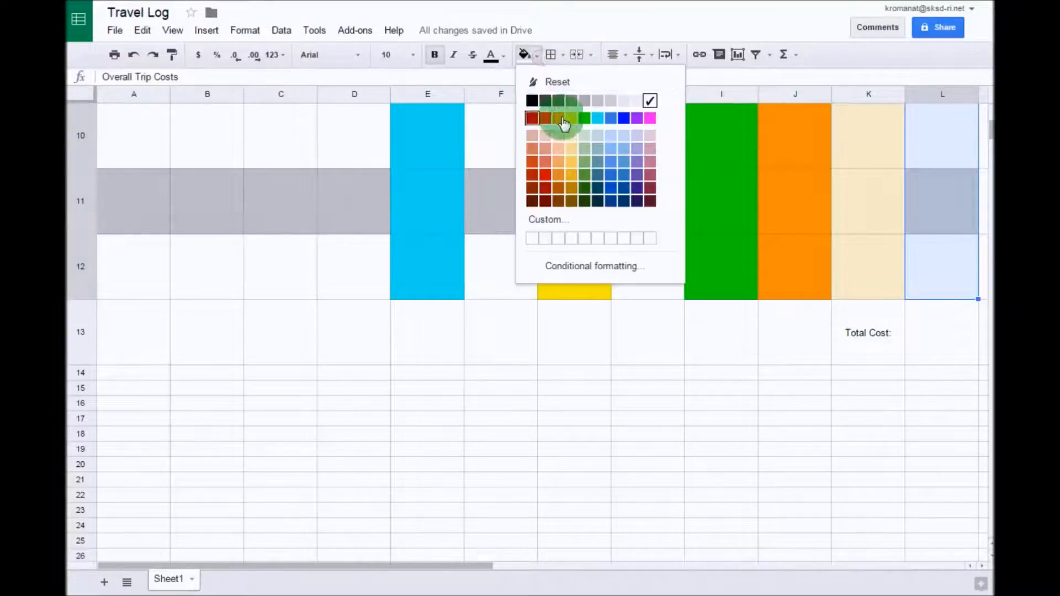
pyautogui.click(651, 118)
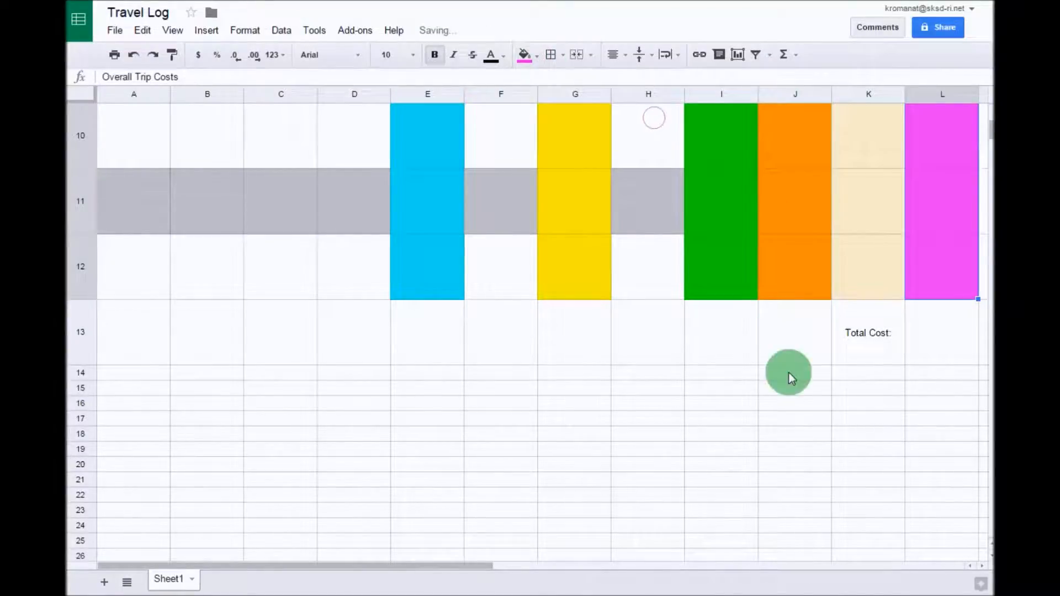
pyautogui.scroll(1, 802, 406)
pyautogui.scroll(8, 792, 399)
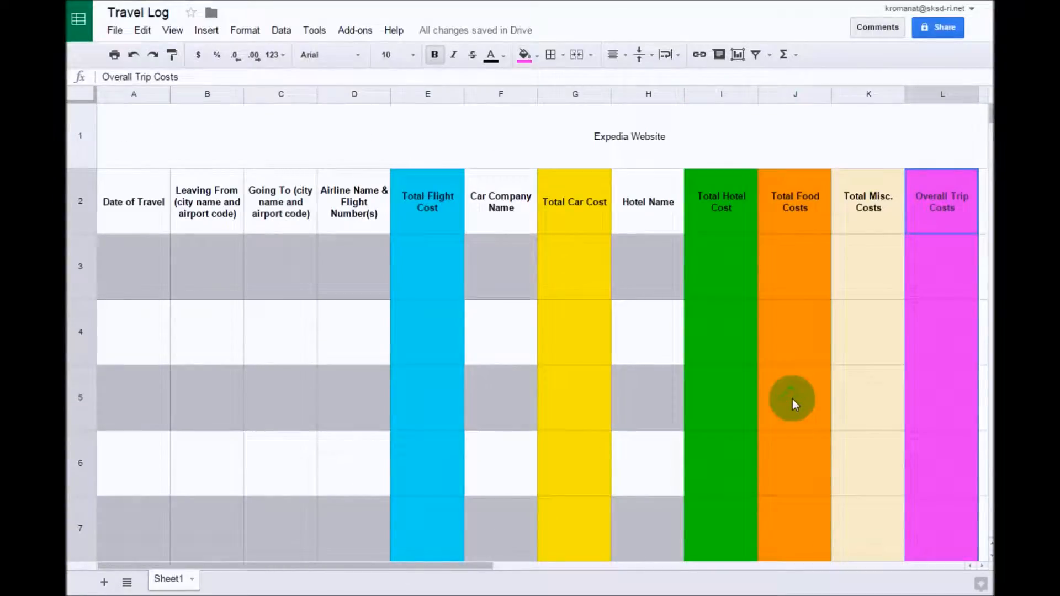
# - Apply all borders to the whole table from the title row in A1 through cell N12
pyautogui.click(887, 403)
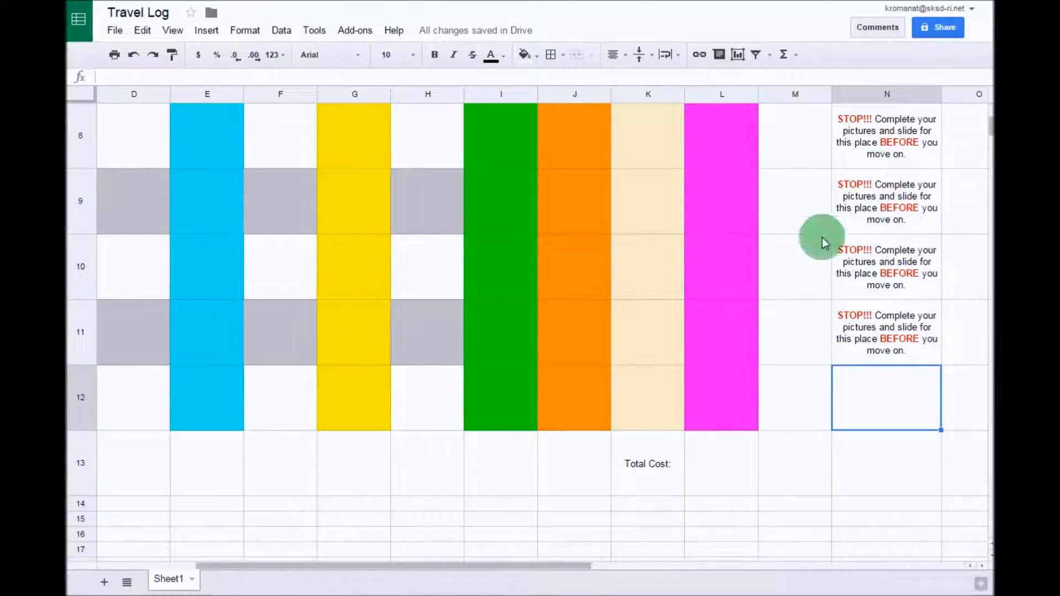
pyautogui.click(861, 396)
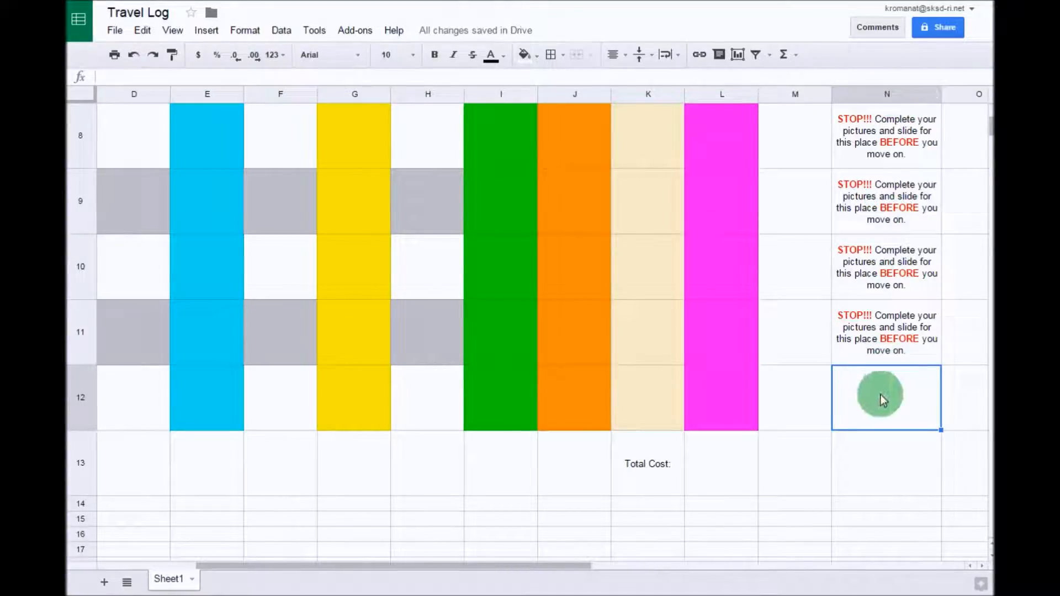
pyautogui.scroll(8, 886, 396)
pyautogui.hscroll(-4, 887, 397)
pyautogui.click(118, 97)
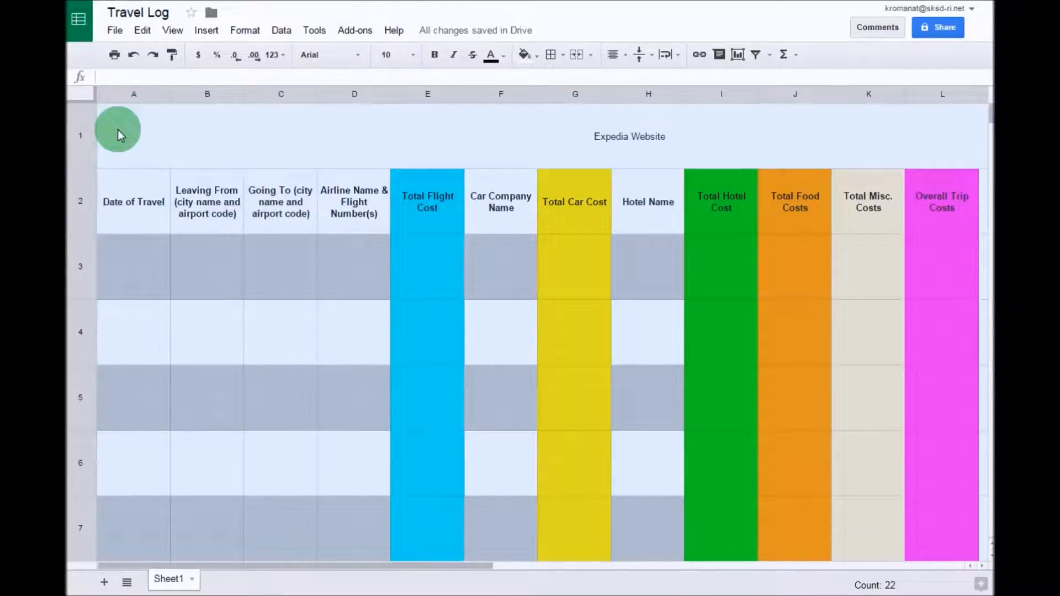
pyautogui.scroll(-5, 671, 313)
pyautogui.scroll(5, 671, 316)
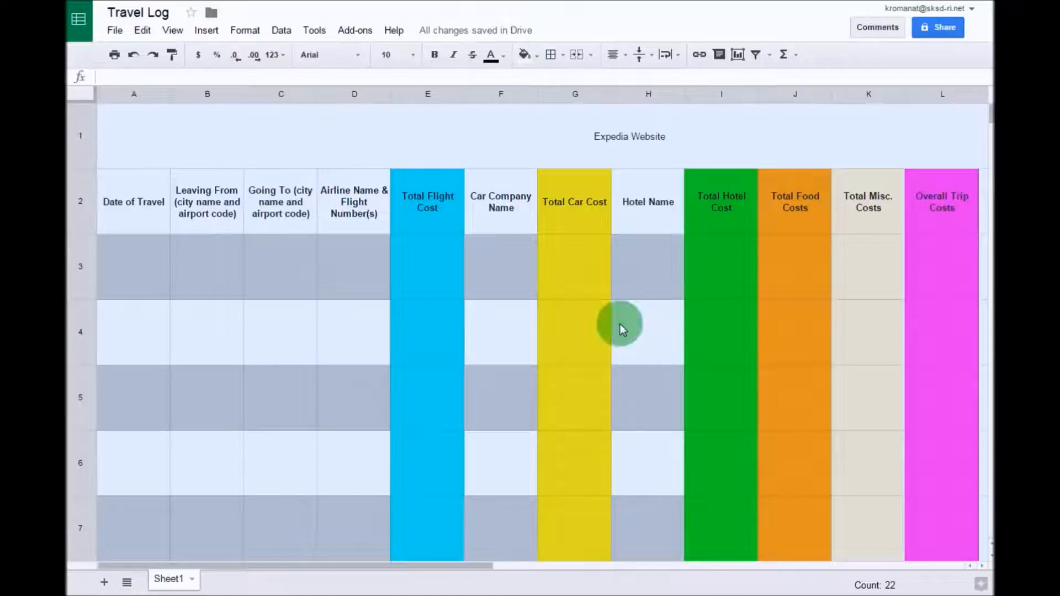
pyautogui.click(564, 58)
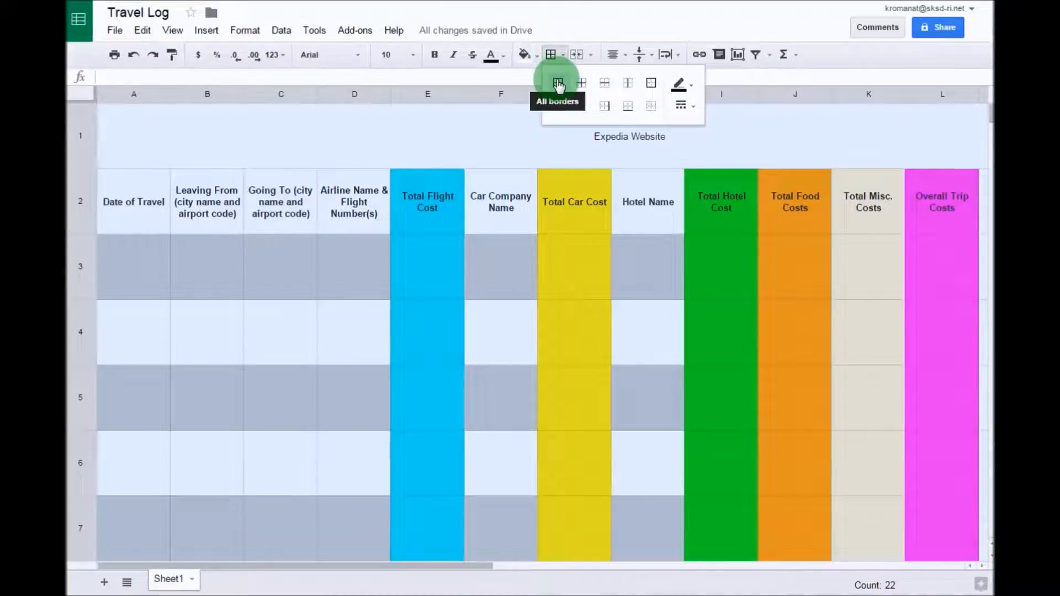
pyautogui.click(558, 83)
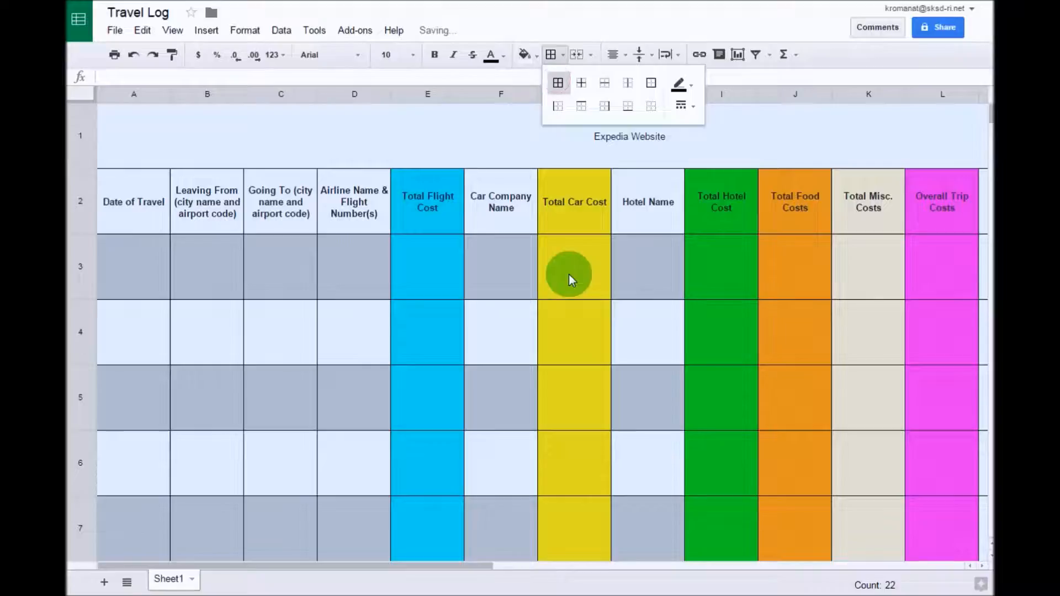
# - Add an outer border around the Total Cost label in K13 and the empty cell L13 beside it
pyautogui.scroll(-7, 569, 274)
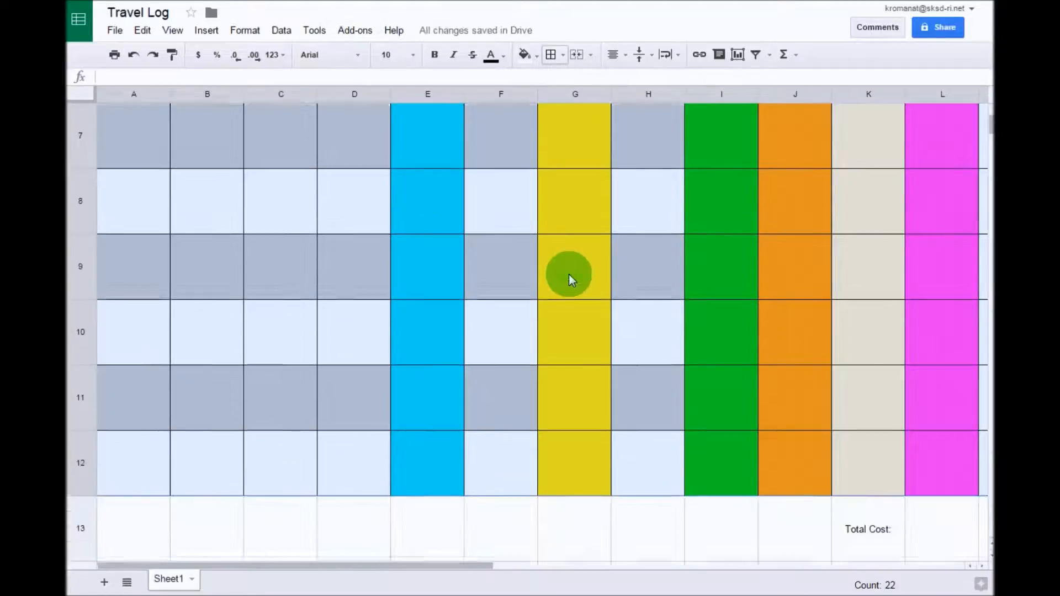
pyautogui.scroll(-1, 569, 274)
pyautogui.moveTo(473, 569); pyautogui.dragTo(620, 547)
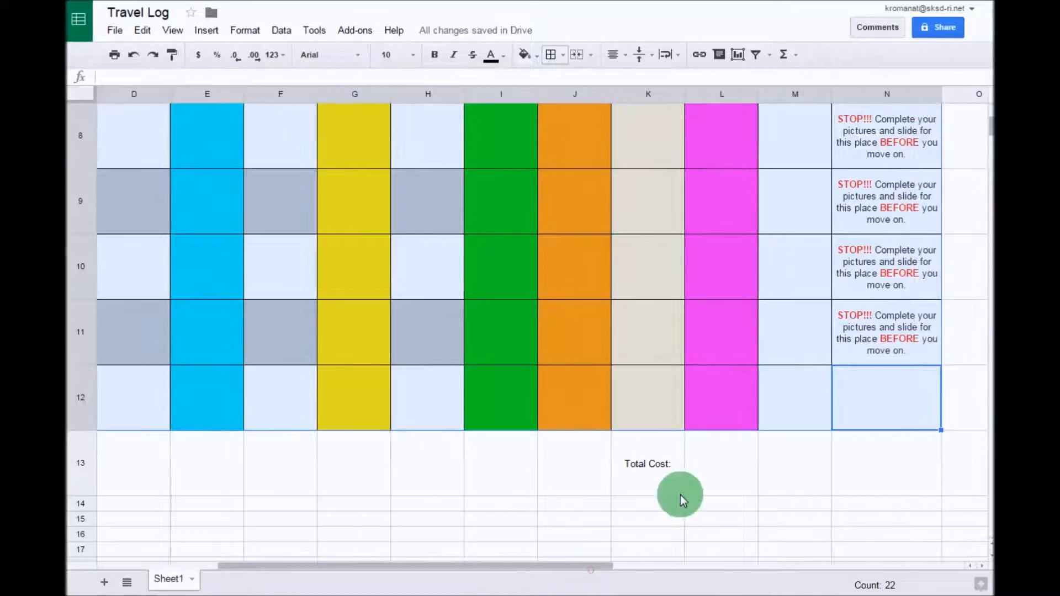
pyautogui.scroll(8, 723, 484)
pyautogui.scroll(-8, 727, 485)
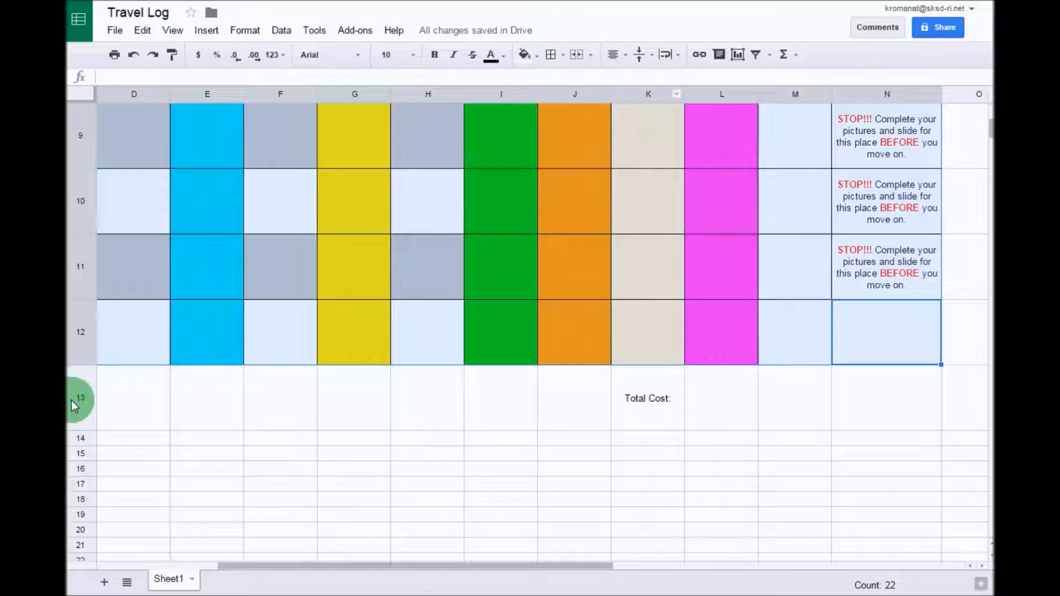
pyautogui.click(634, 416)
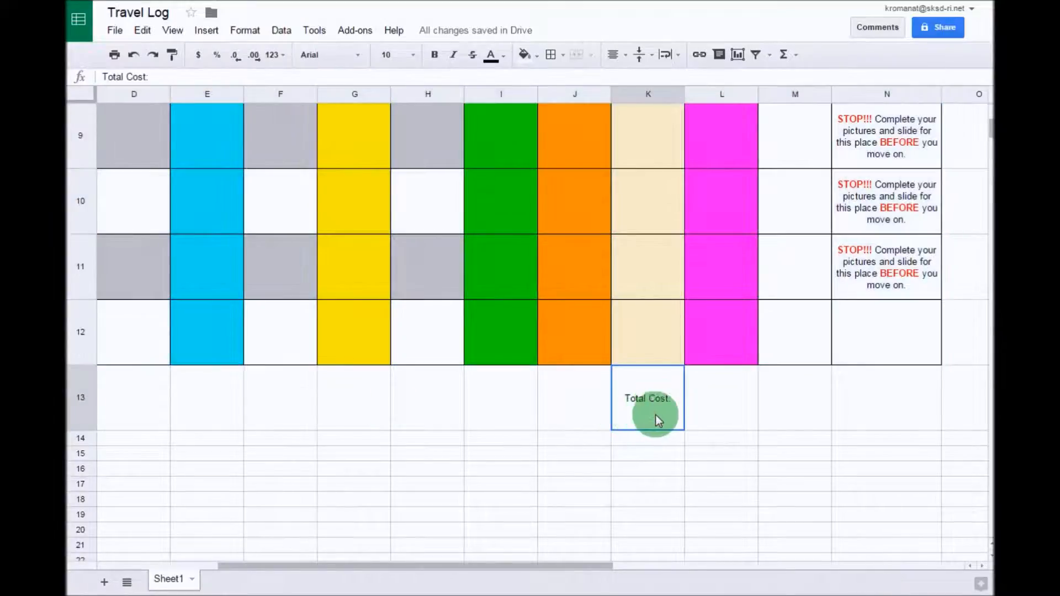
pyautogui.moveTo(650, 420); pyautogui.dragTo(722, 419)
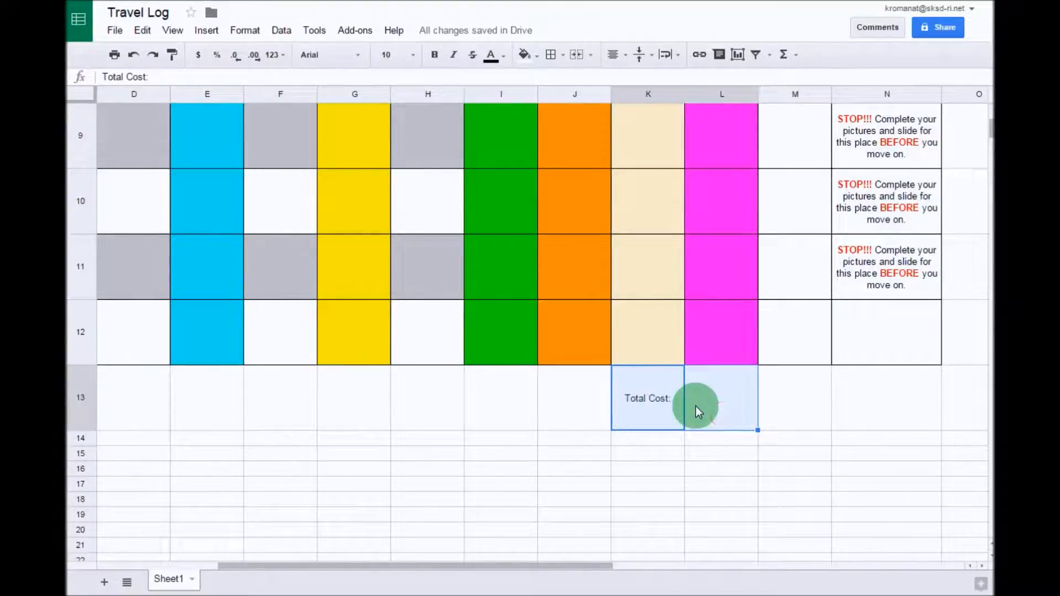
pyautogui.click(564, 56)
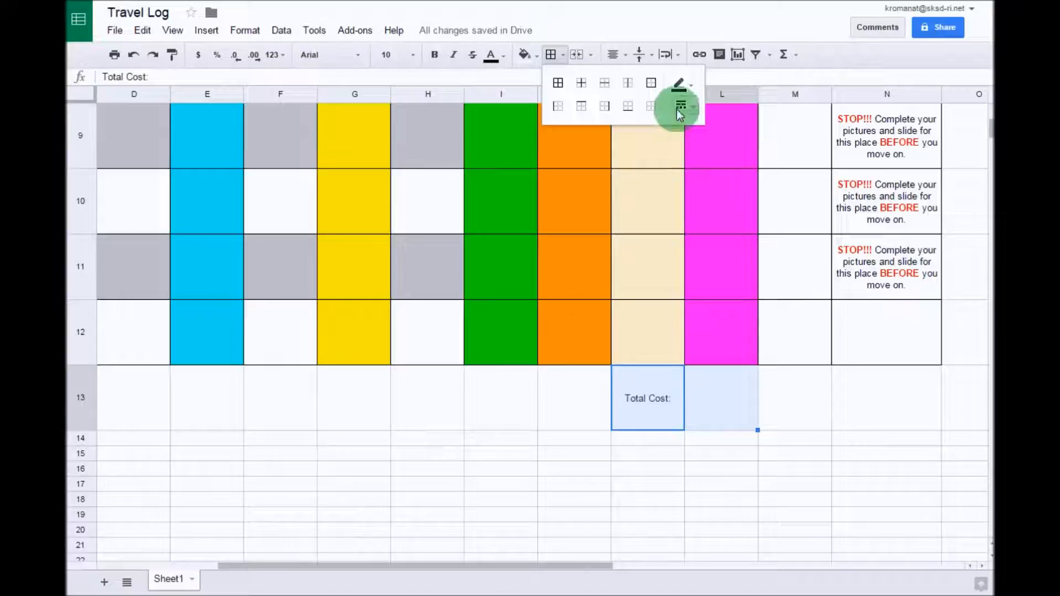
pyautogui.click(651, 83)
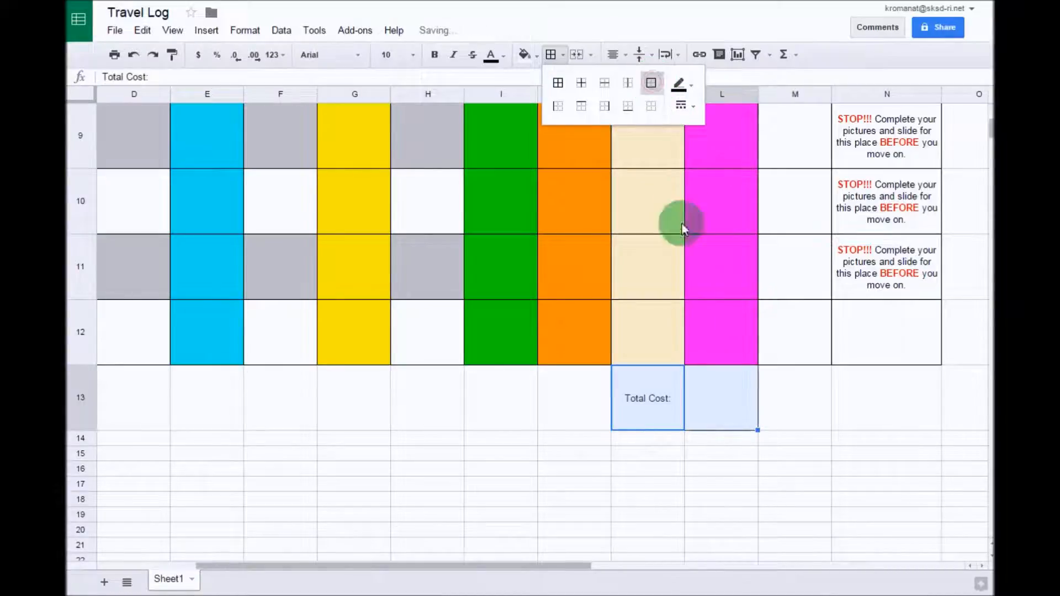
pyautogui.click(820, 395)
pyautogui.click(854, 489)
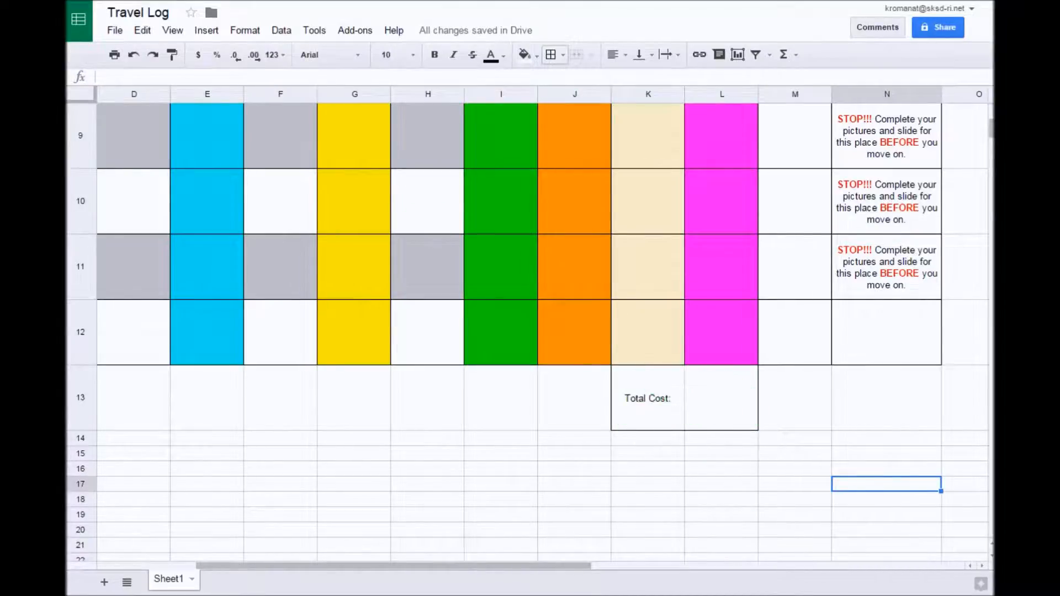
# - Fill cells K13 and L13 with dark gray and make the Total Cost label bold
pyautogui.moveTo(651, 387); pyautogui.dragTo(715, 380)
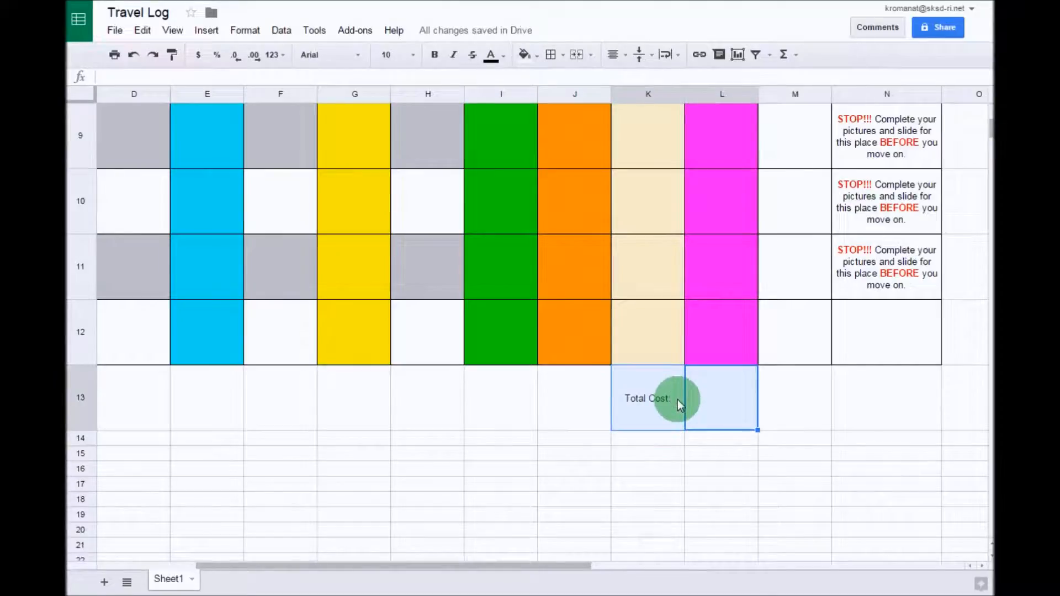
pyautogui.click(733, 411)
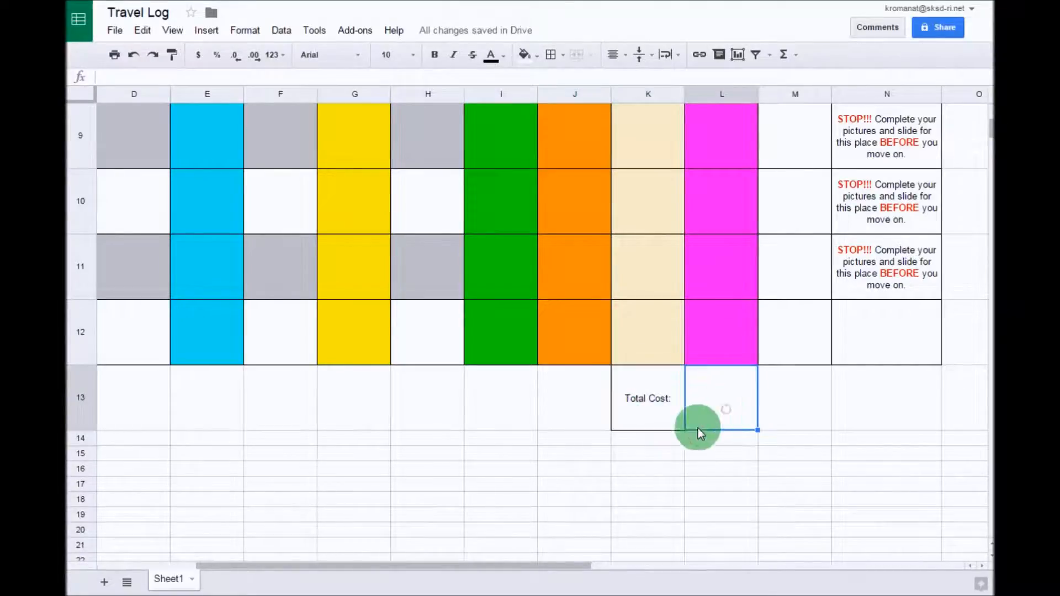
pyautogui.moveTo(727, 399); pyautogui.dragTo(628, 399)
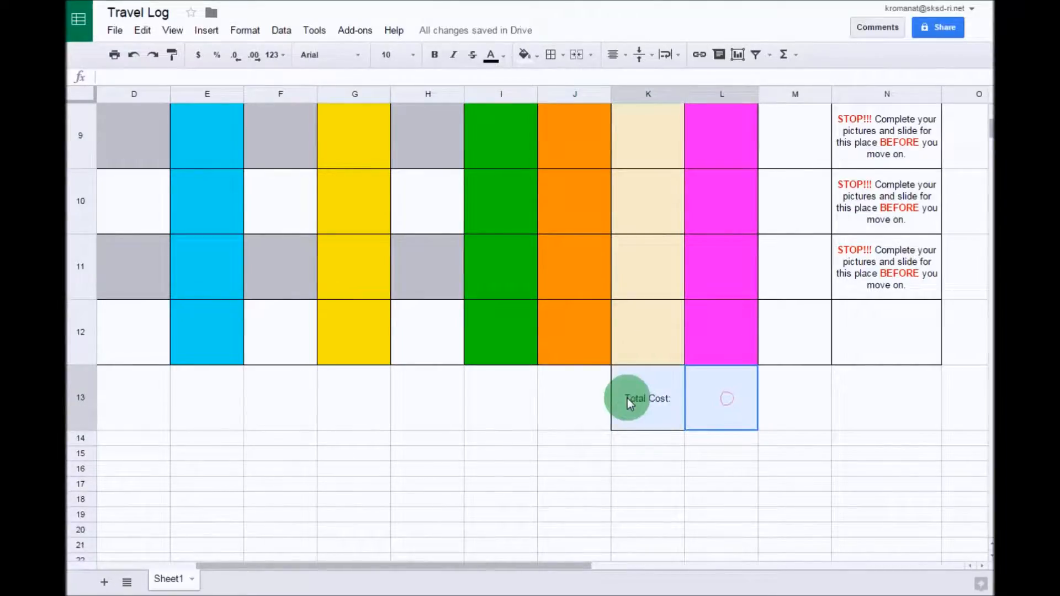
pyautogui.click(537, 55)
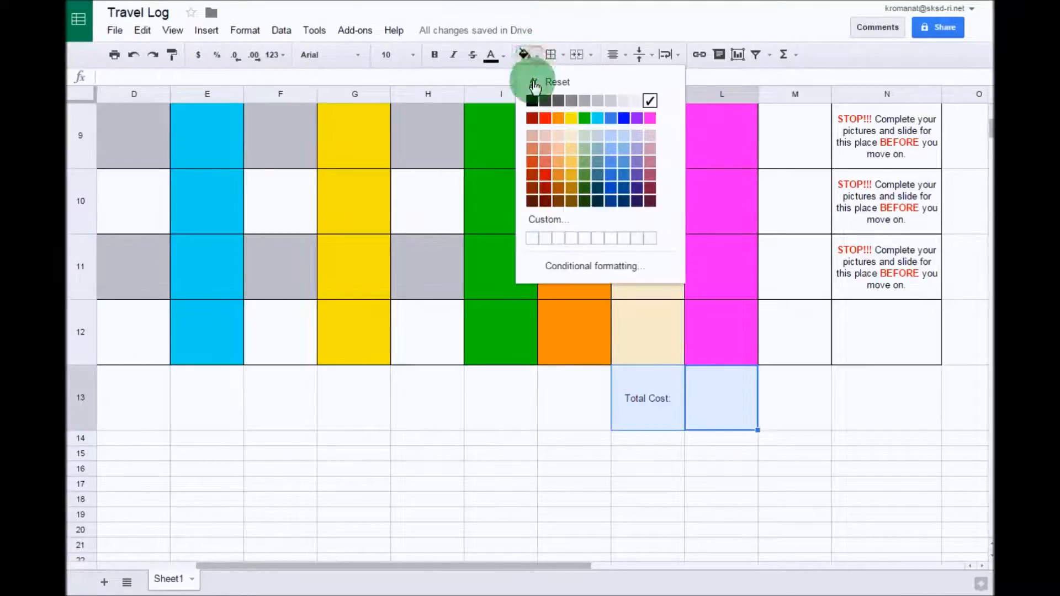
pyautogui.click(572, 102)
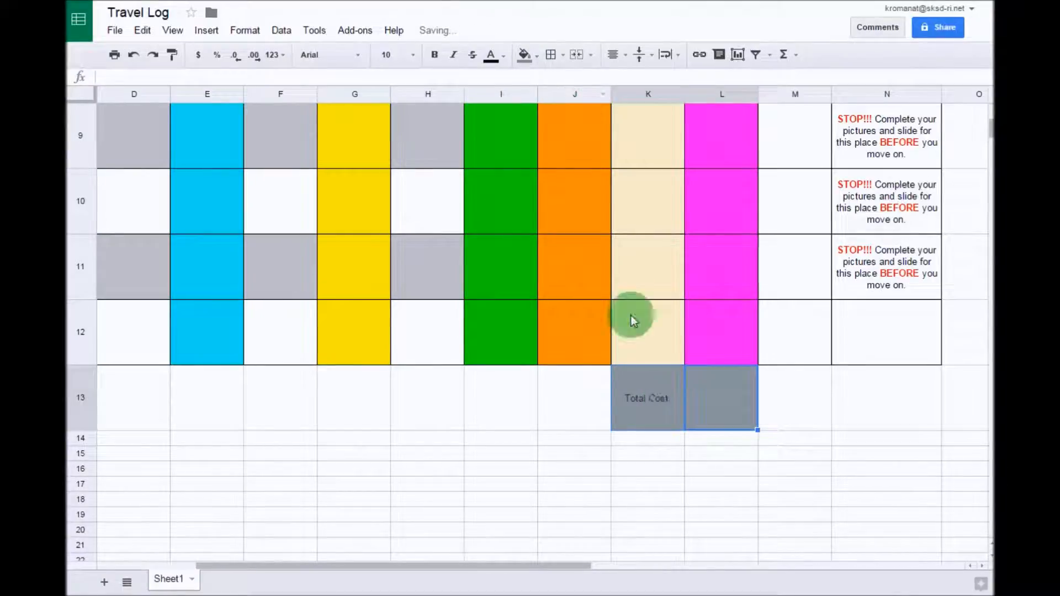
pyautogui.click(435, 55)
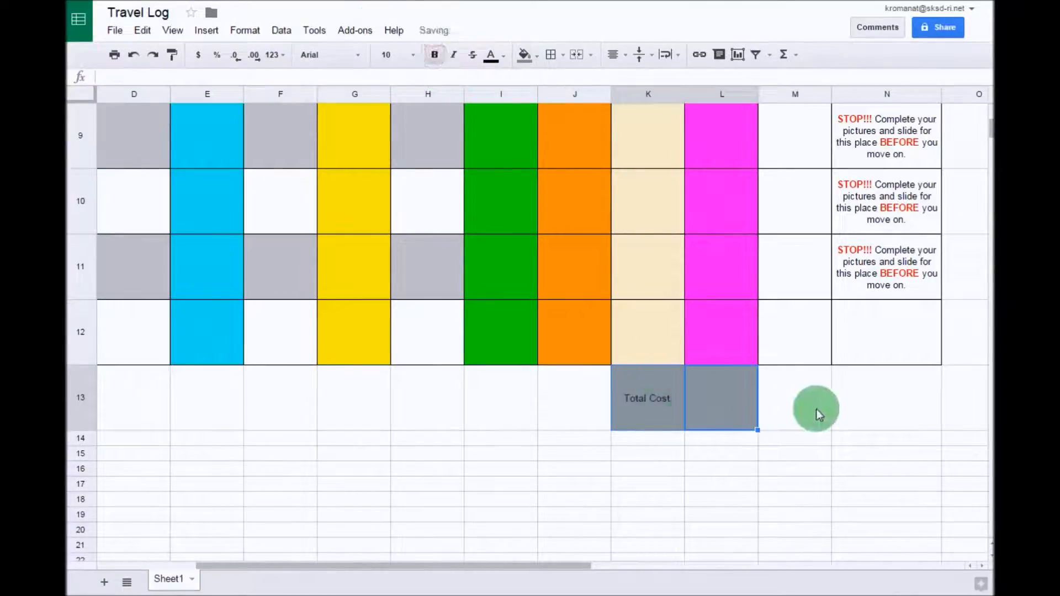
pyautogui.click(898, 406)
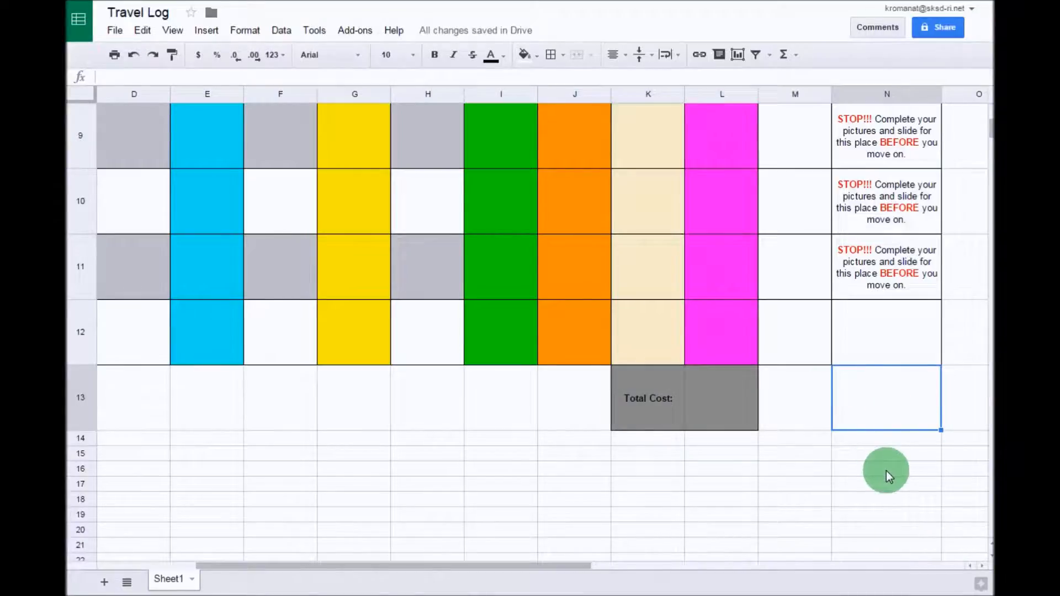
pyautogui.scroll(8, 887, 472)
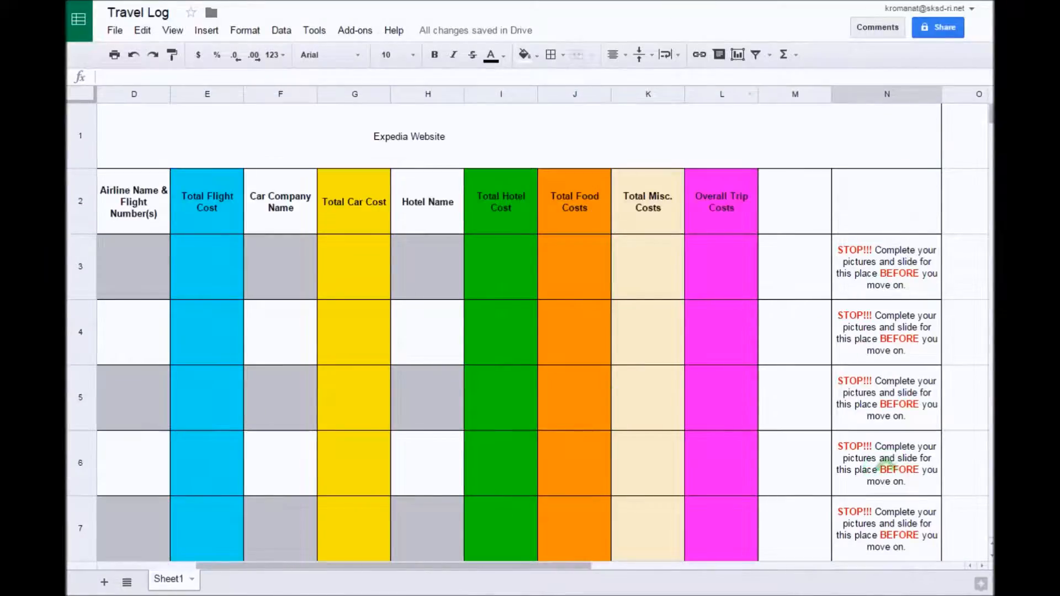
pyautogui.click(854, 187)
pyautogui.scroll(-12, 859, 216)
pyautogui.scroll(6, 851, 221)
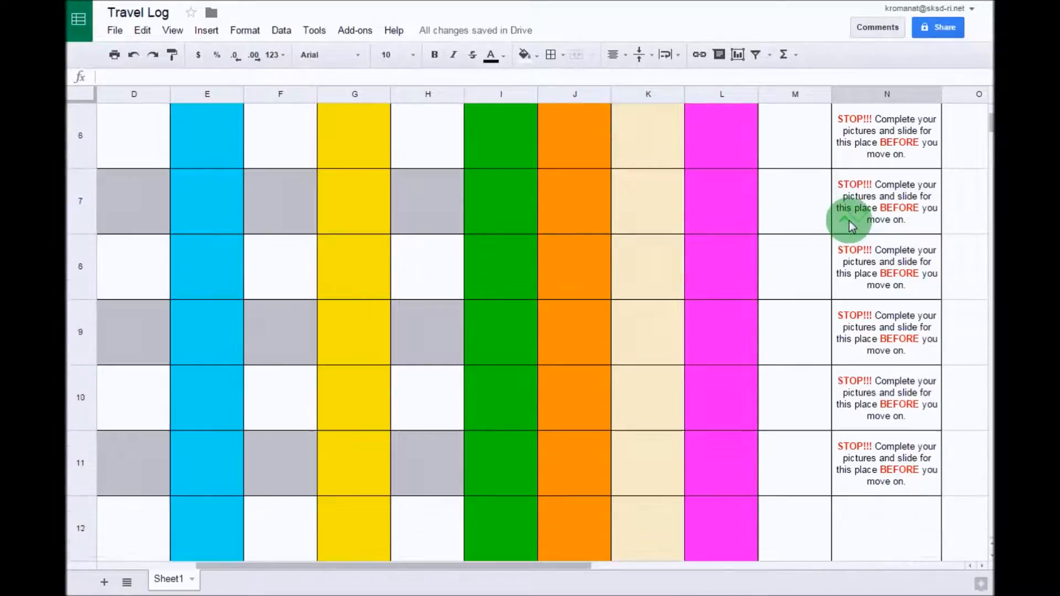
pyautogui.scroll(5, 849, 220)
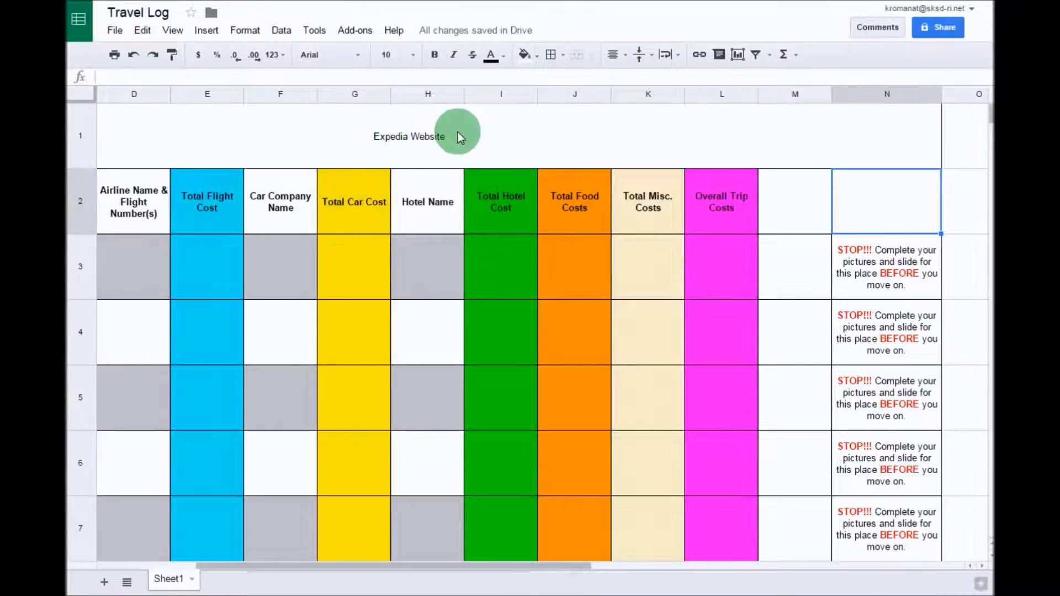
pyautogui.click(422, 138)
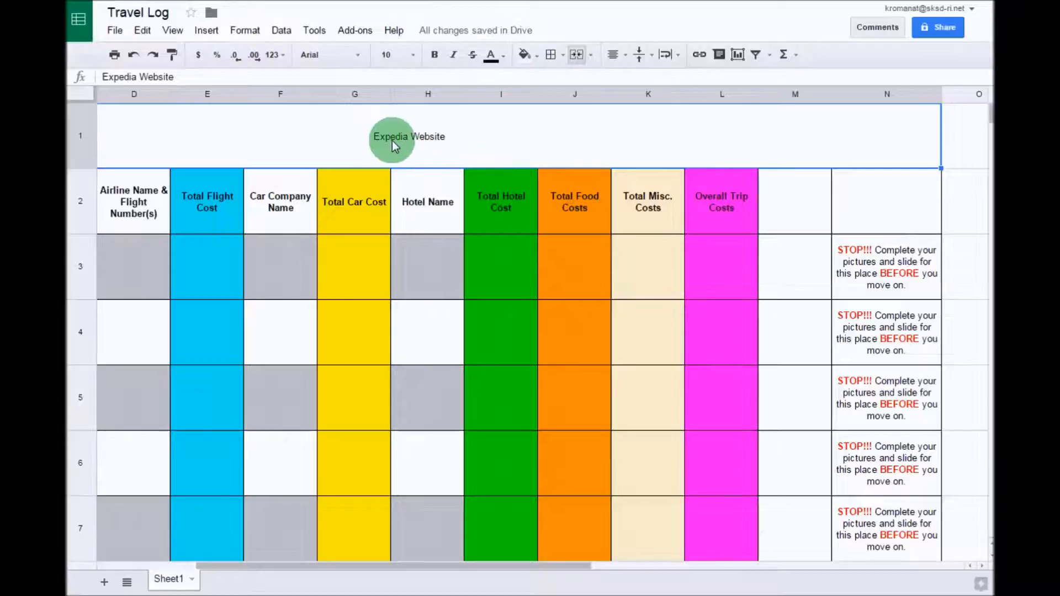
pyautogui.doubleClick(446, 141)
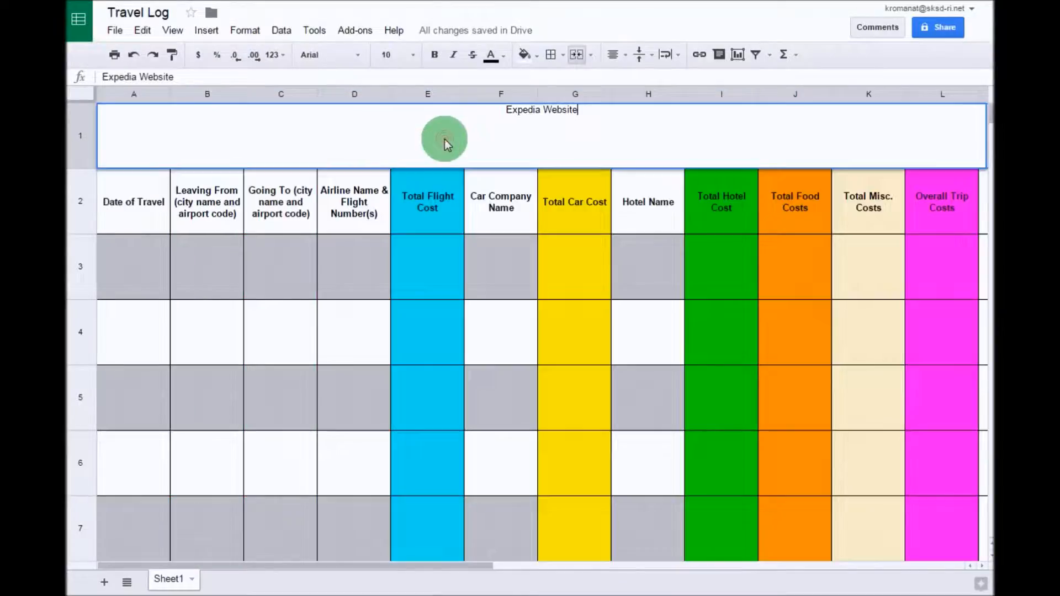
pyautogui.moveTo(580, 113); pyautogui.dragTo(505, 111)
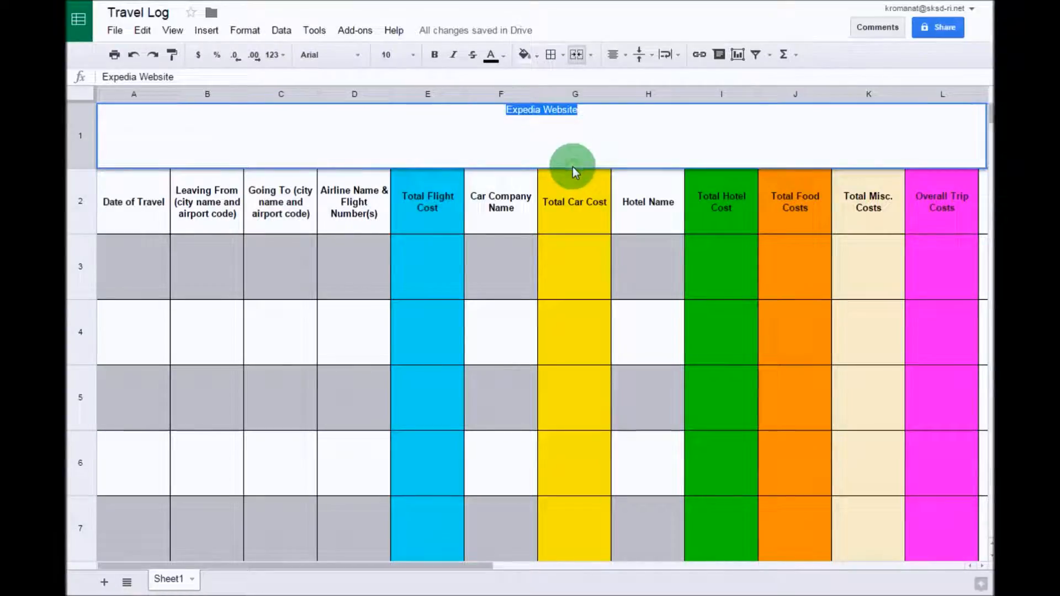
pyautogui.click(700, 54)
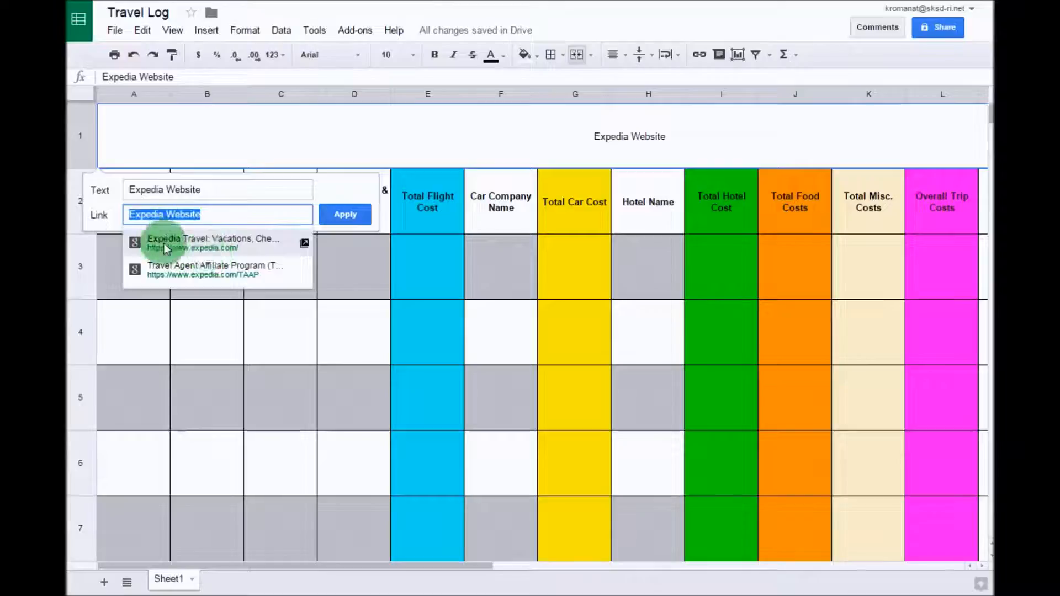
pyautogui.click(208, 243)
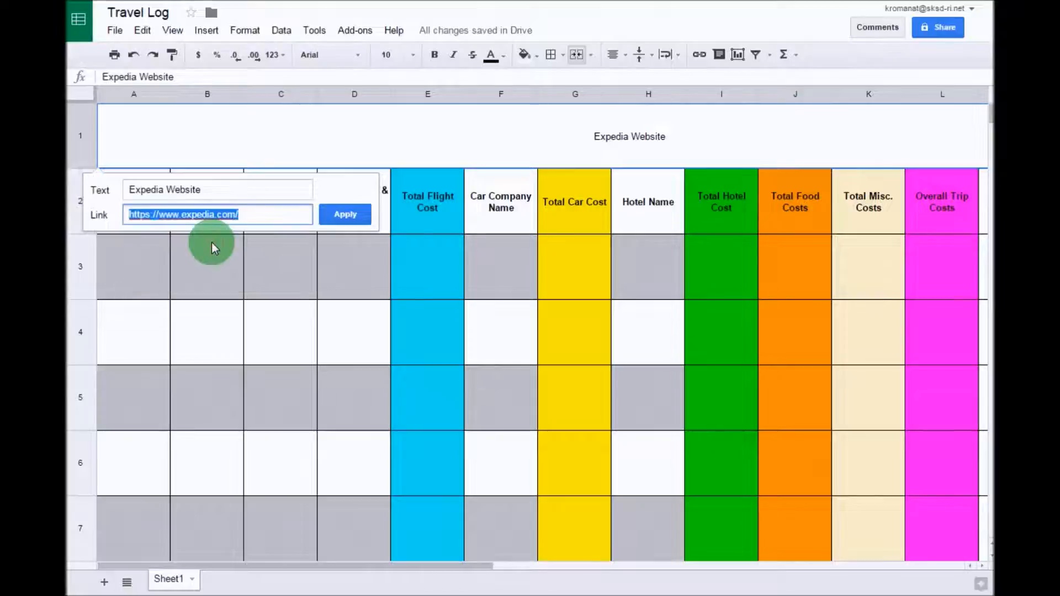
pyautogui.click(332, 216)
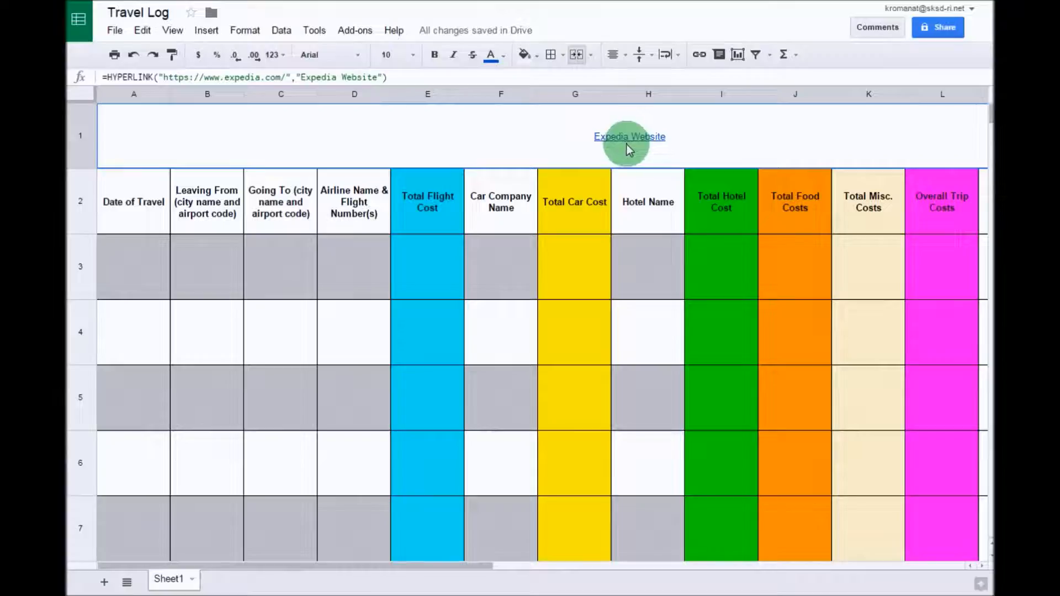
# - Test the Expedia Website link by opening its page, return to the Travel Log and inspect the HYPERLINK formula
pyautogui.click(644, 260)
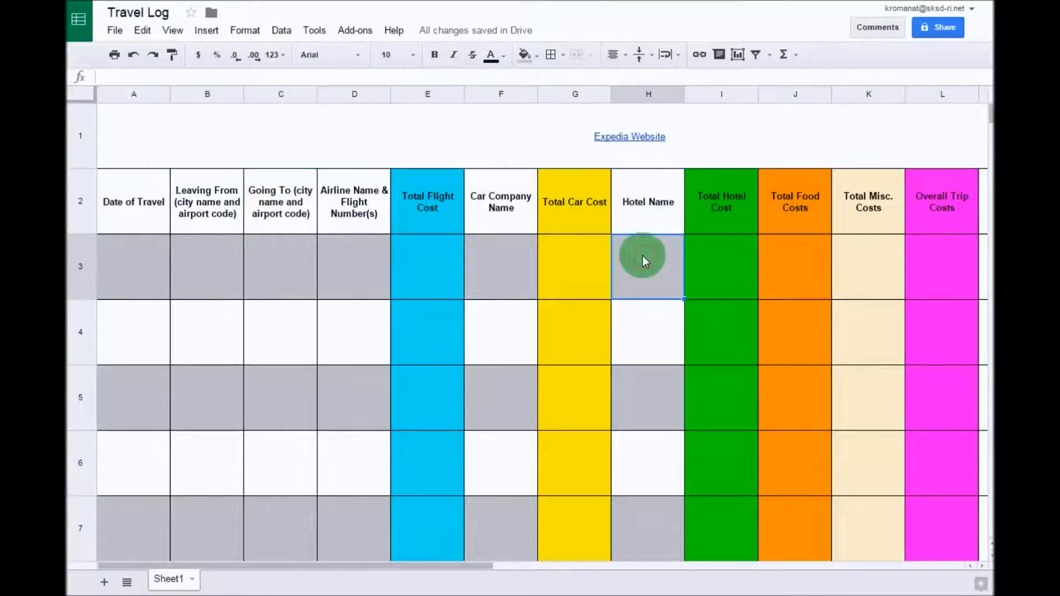
pyautogui.click(642, 138)
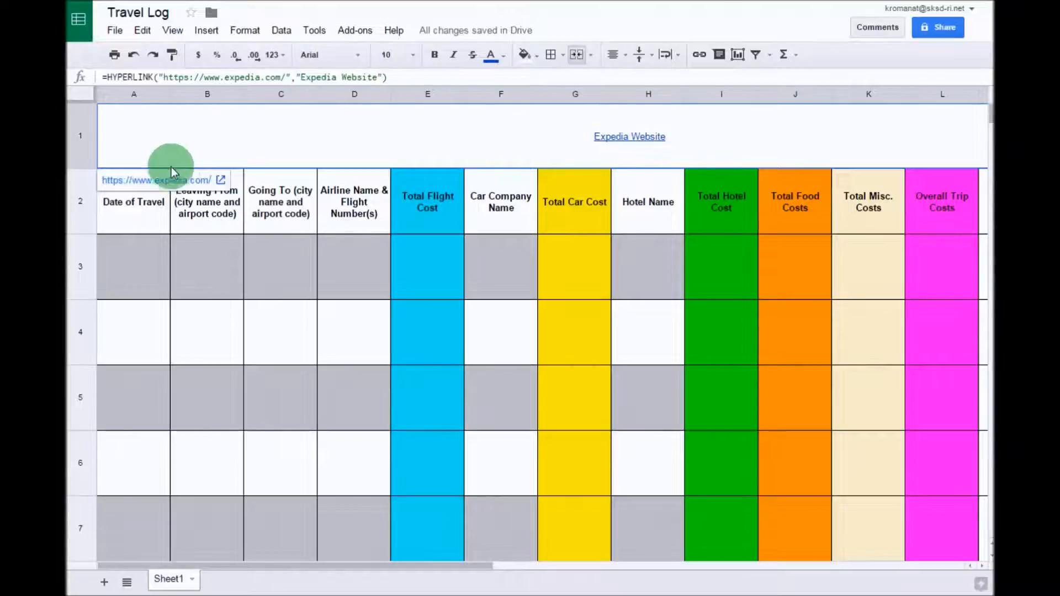
pyautogui.click(181, 182)
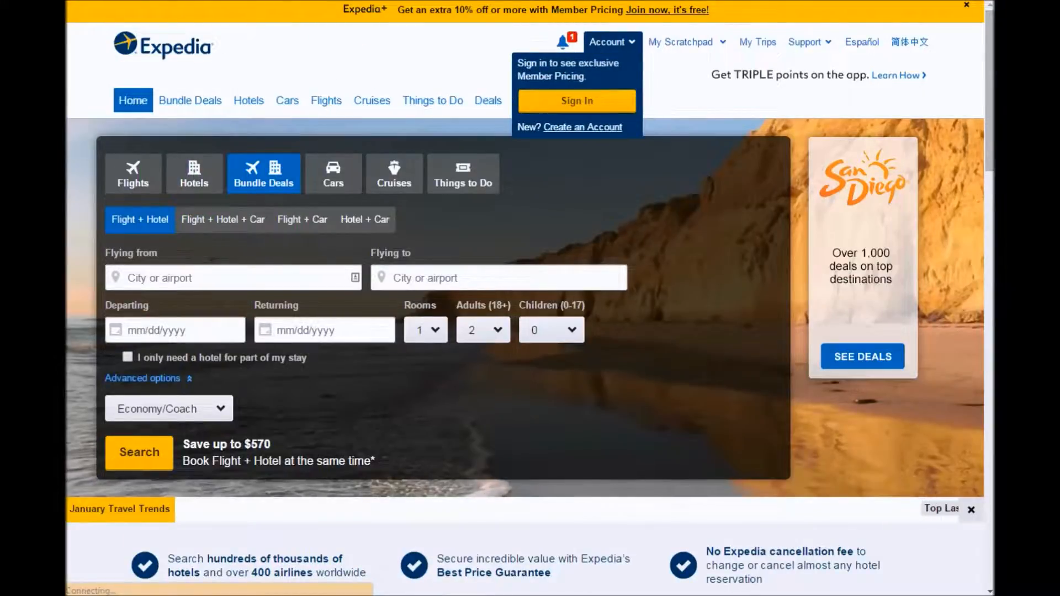
pyautogui.hotkey('ctrl', 'shift', 'Tab')
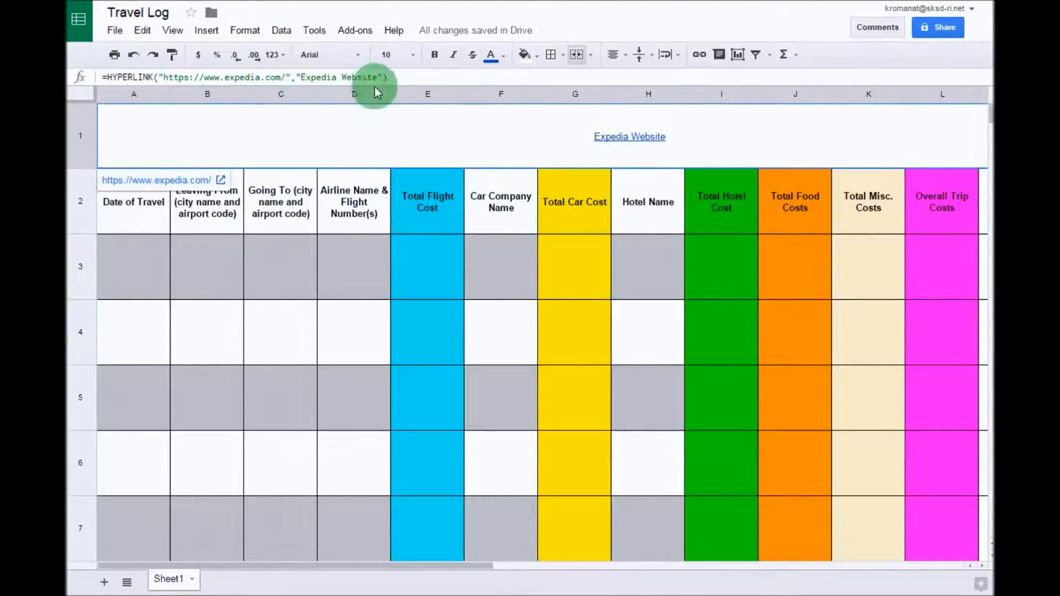
pyautogui.moveTo(390, 76); pyautogui.dragTo(105, 77)
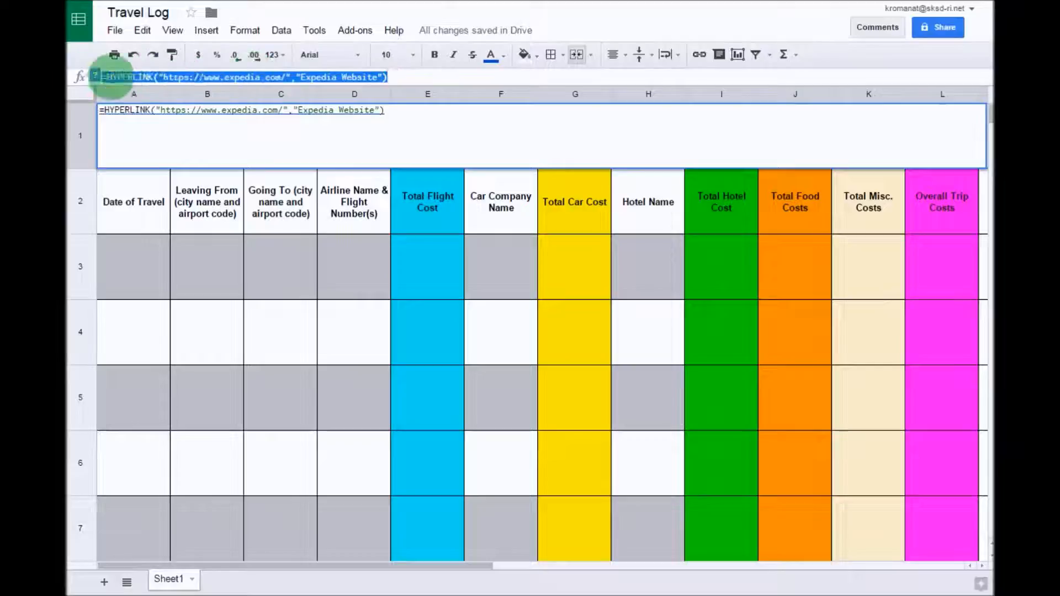
pyautogui.click(650, 255)
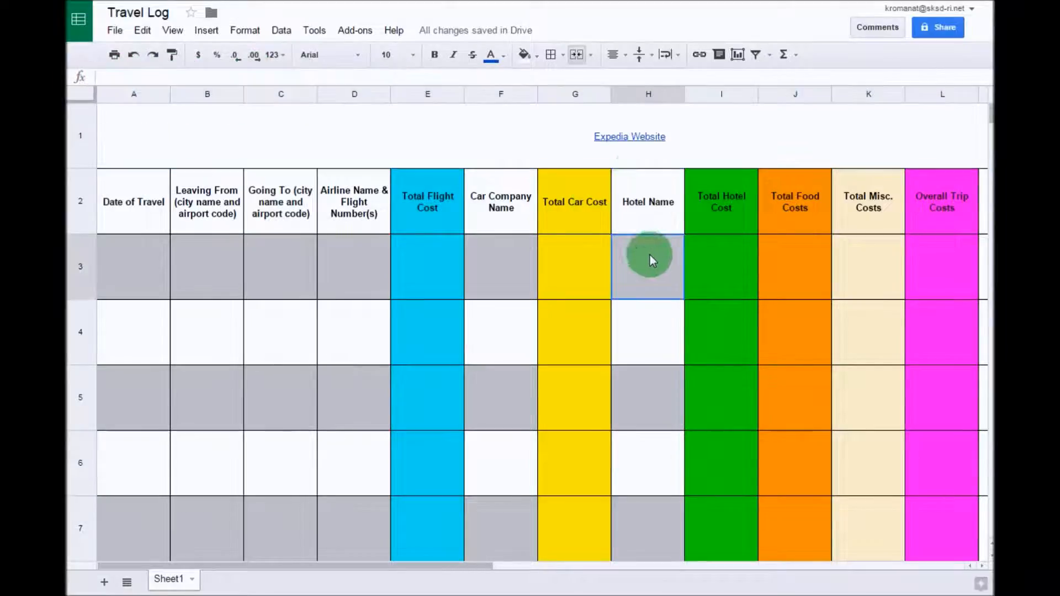
pyautogui.click(535, 319)
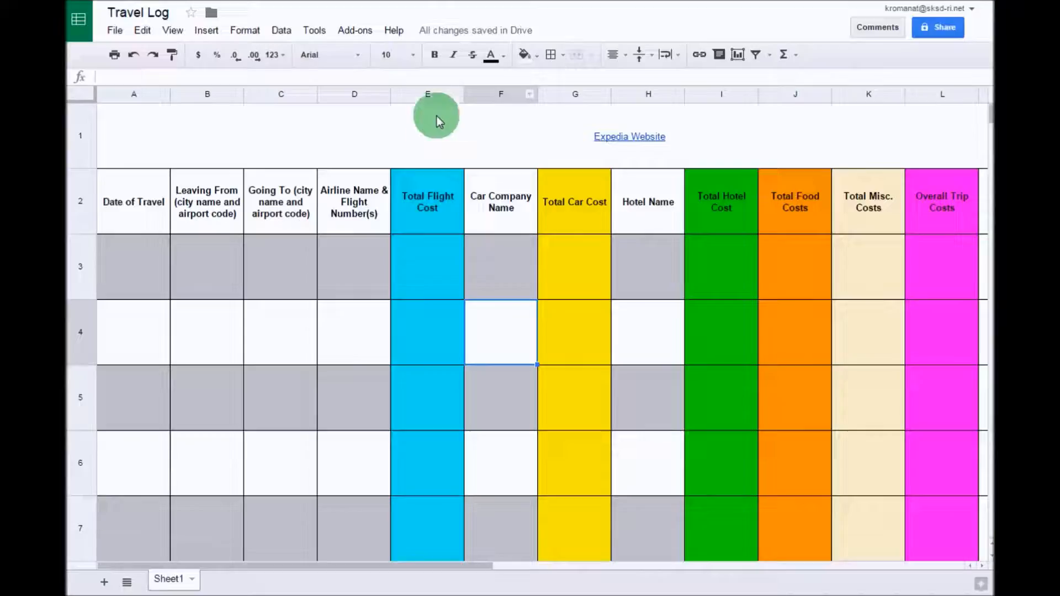
pyautogui.click(426, 266)
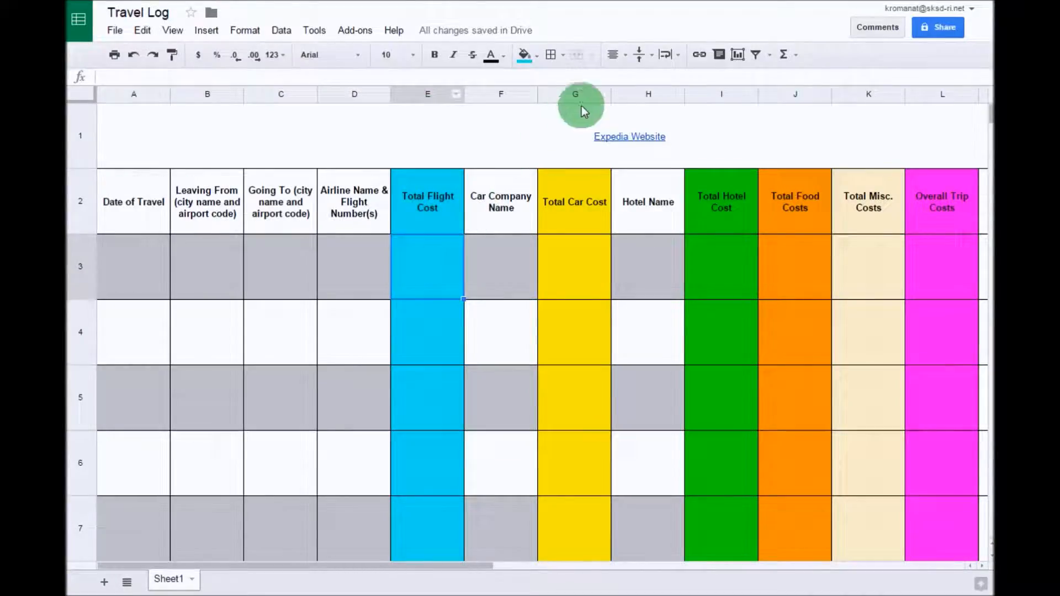
pyautogui.click(582, 266)
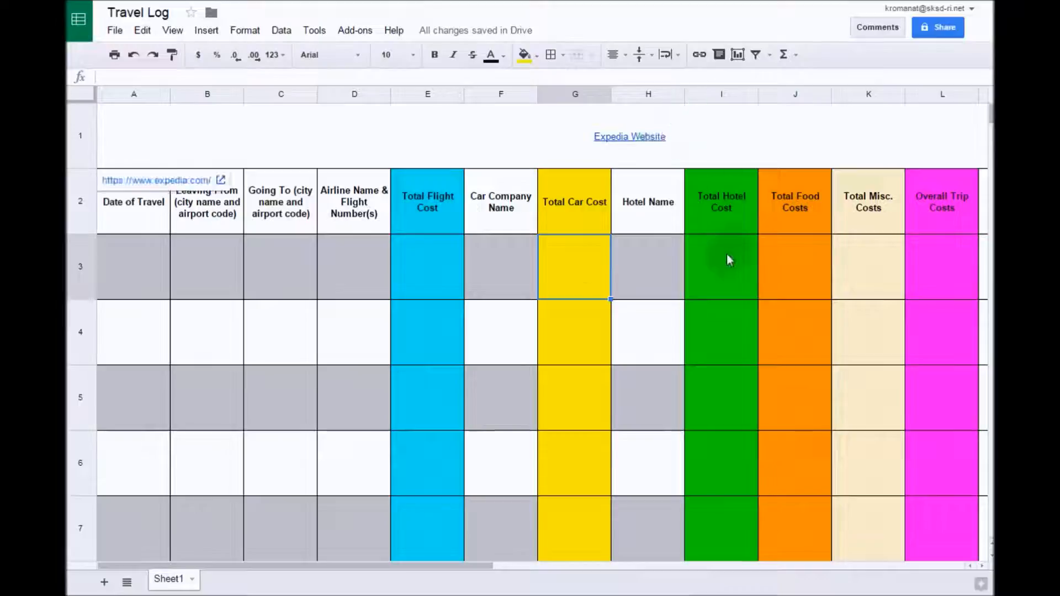
pyautogui.click(720, 266)
pyautogui.click(789, 259)
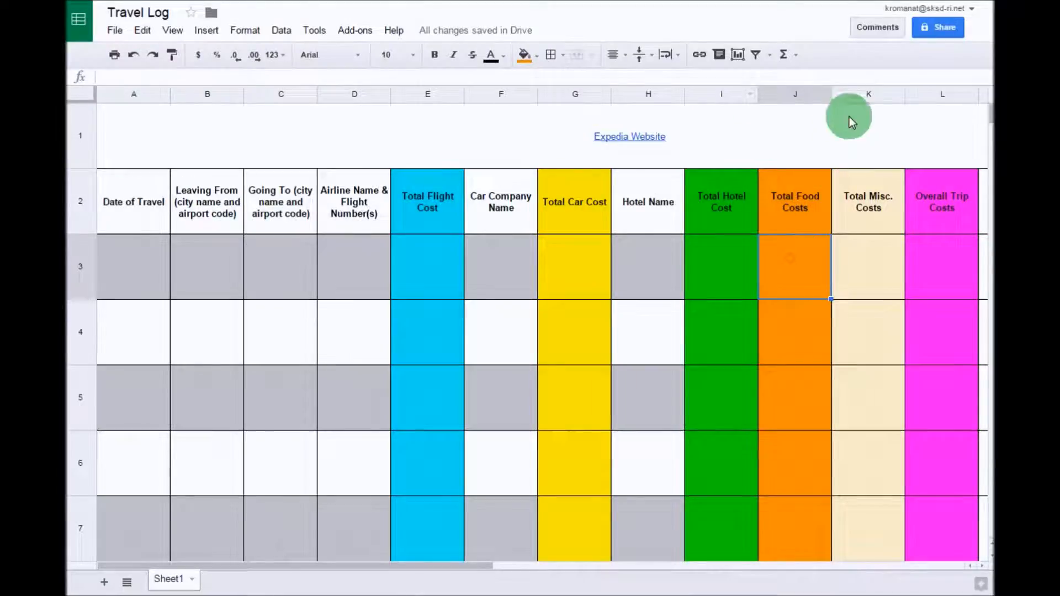
pyautogui.click(865, 255)
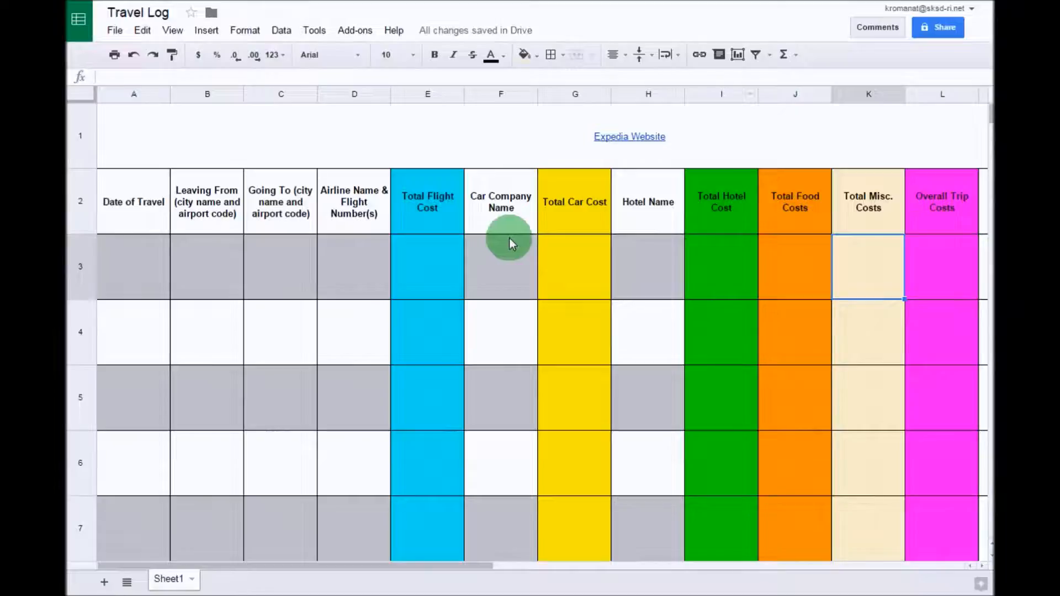
# - Enter =SUM(E3,G3,I3,J3,K3) in L3 to add up the flight, car, hotel, food and miscellaneous costs
pyautogui.click(931, 261)
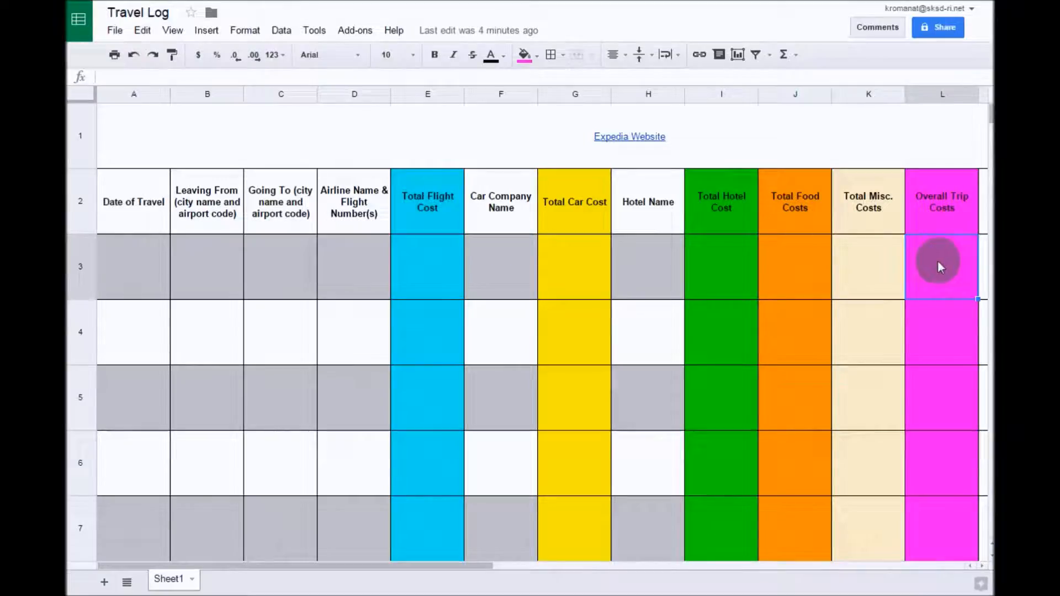
pyautogui.click(797, 57)
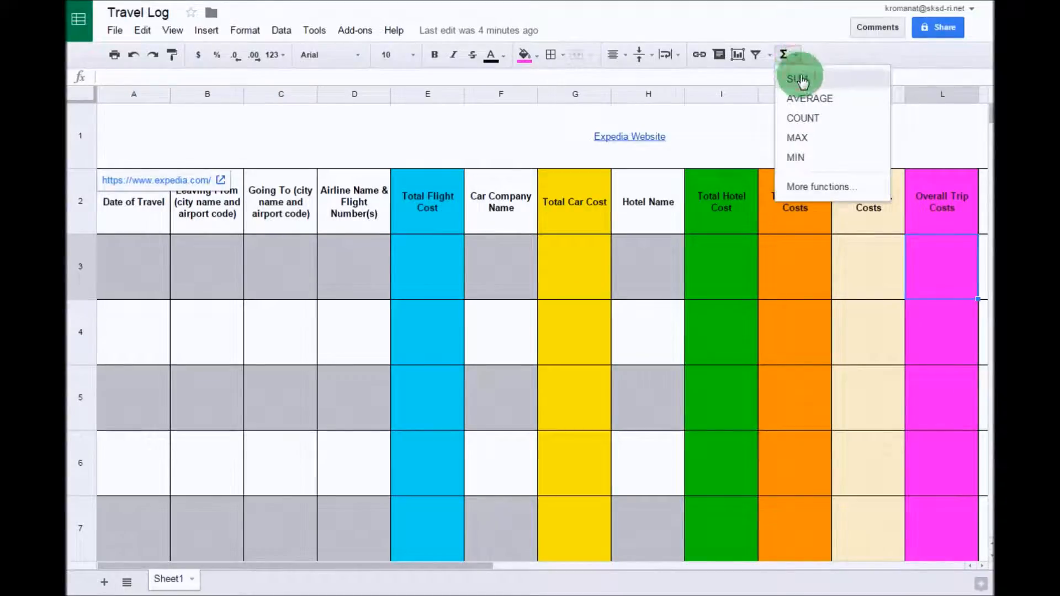
pyautogui.click(797, 79)
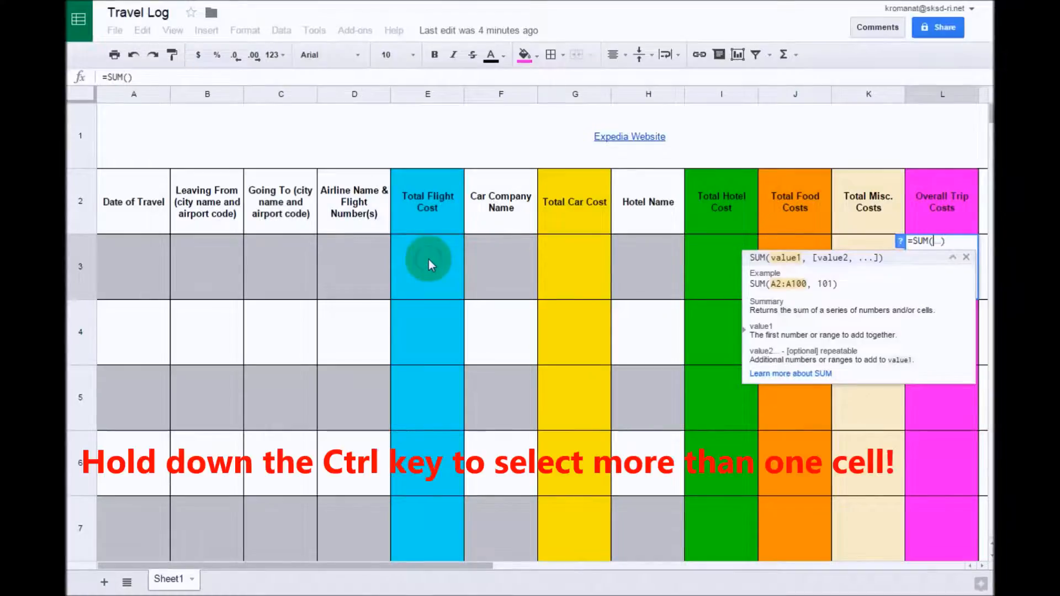
pyautogui.click(429, 260)
pyautogui.keyDown('ctrl'); pyautogui.click(583, 271); pyautogui.keyUp('ctrl')
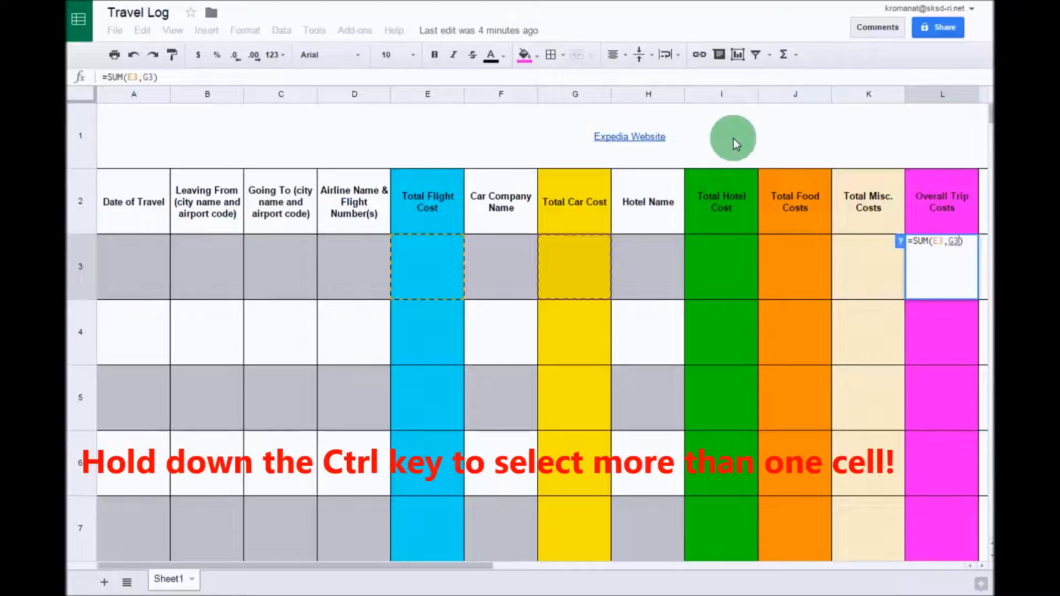
pyautogui.keyDown('ctrl'); pyautogui.click(718, 266); pyautogui.keyUp('ctrl')
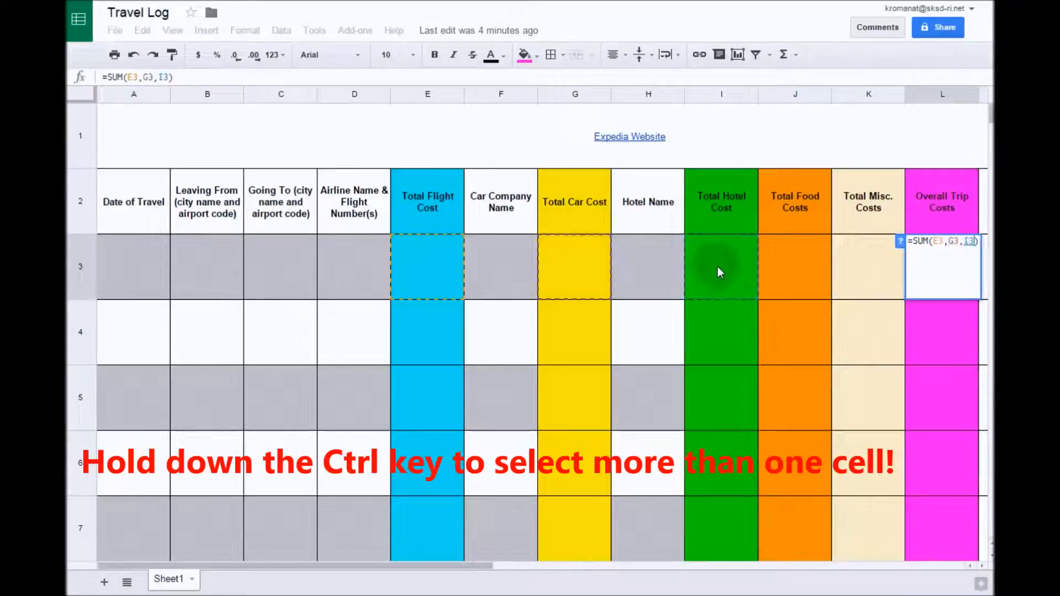
pyautogui.keyDown('ctrl'); pyautogui.click(795, 254); pyautogui.keyUp('ctrl')
pyautogui.keyDown('ctrl'); pyautogui.click(866, 271); pyautogui.keyUp('ctrl')
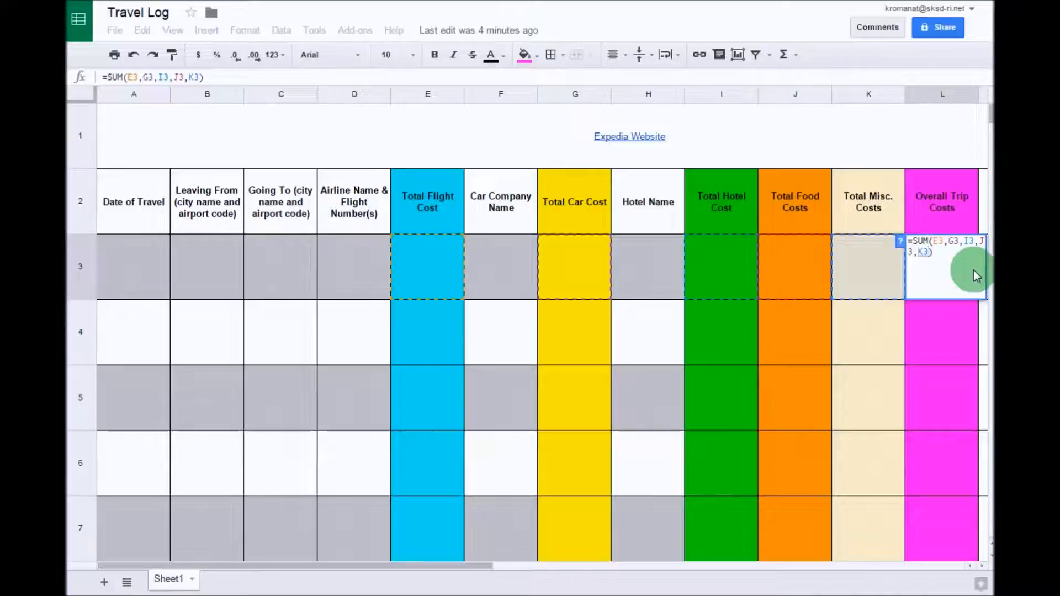
pyautogui.press('Return')
pyautogui.click(936, 272)
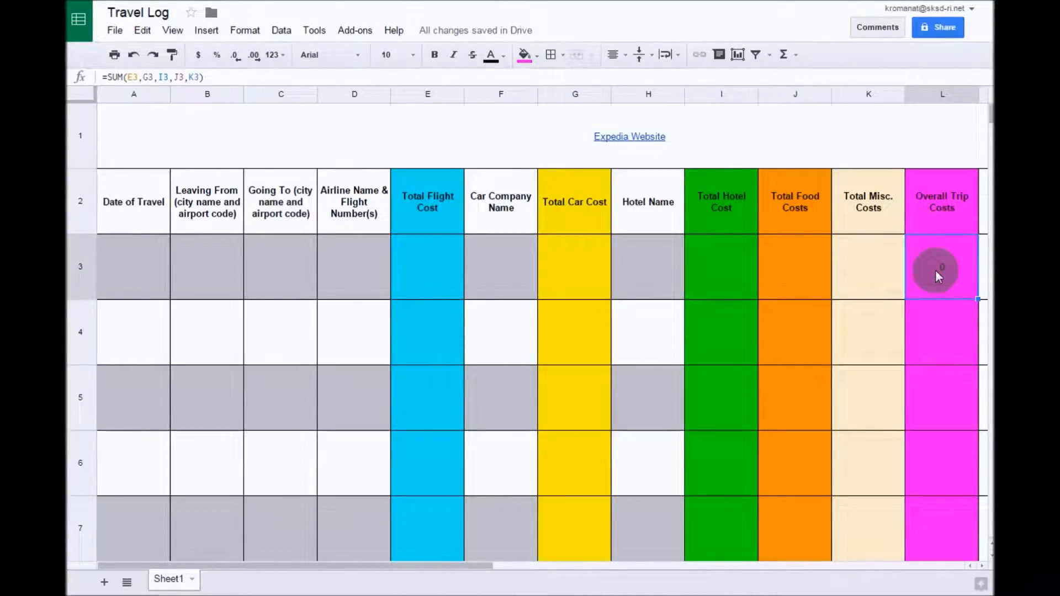
# - Enter sample costs in row 3: 13 for Total Flight Cost in E3 and 2 for Total Car Cost in G3
pyautogui.click(430, 270)
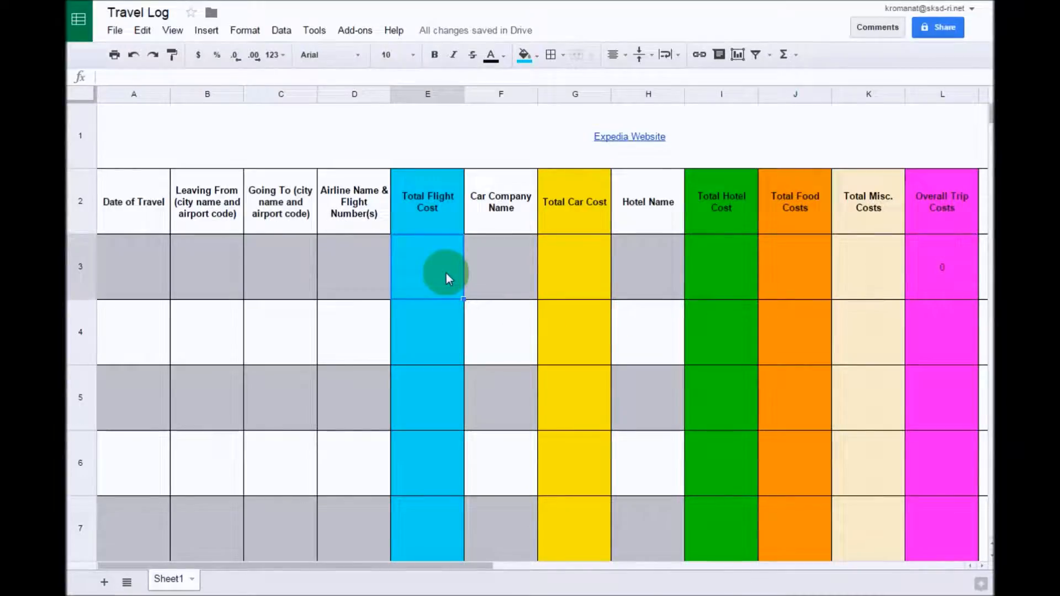
pyautogui.write('13')
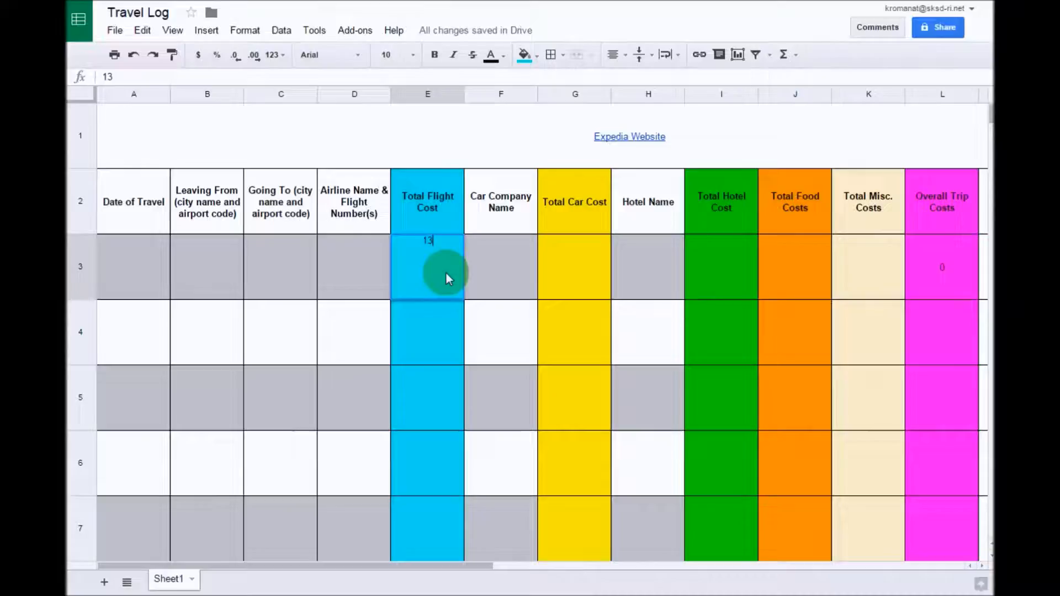
pyautogui.click(576, 326)
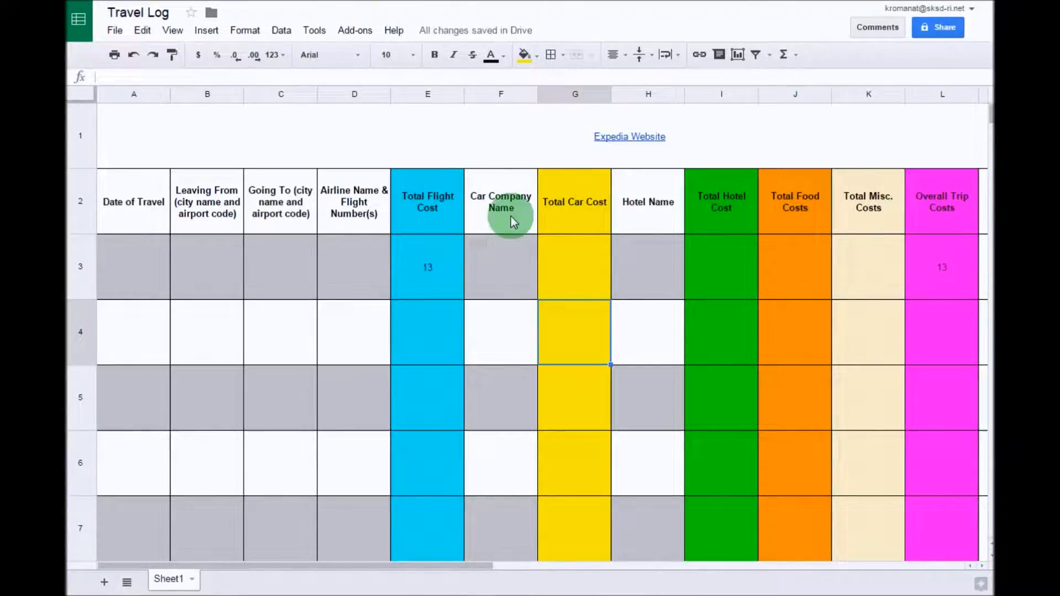
pyautogui.click(581, 270)
pyautogui.write('2')
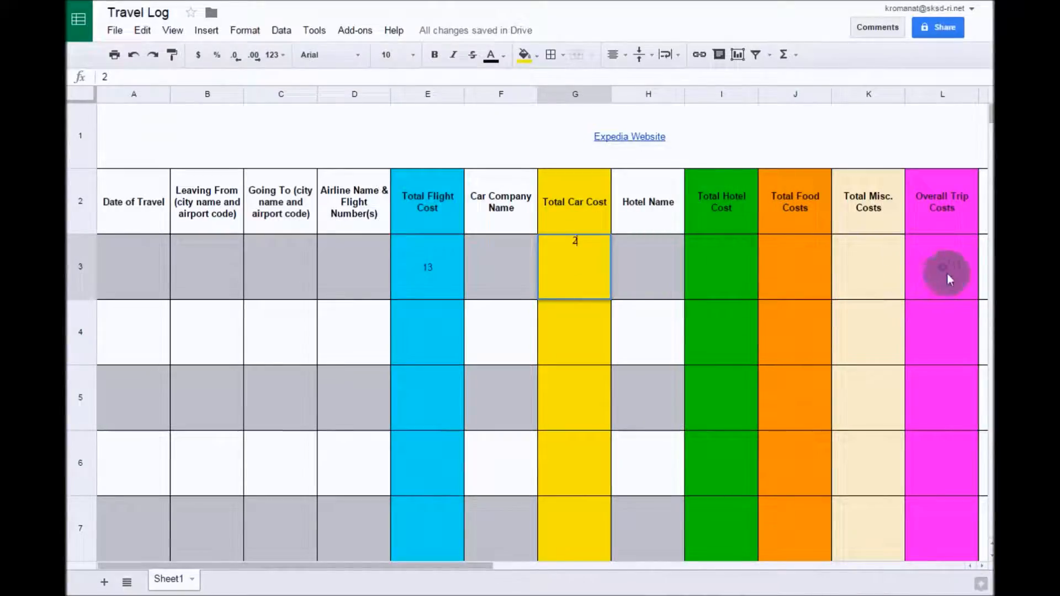
pyautogui.click(863, 268)
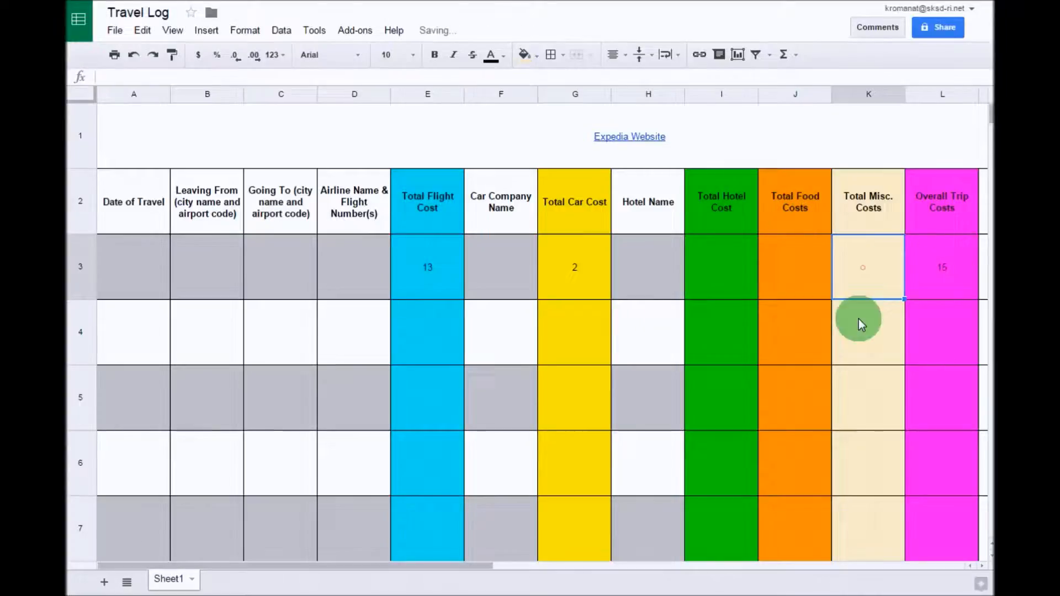
pyautogui.click(644, 264)
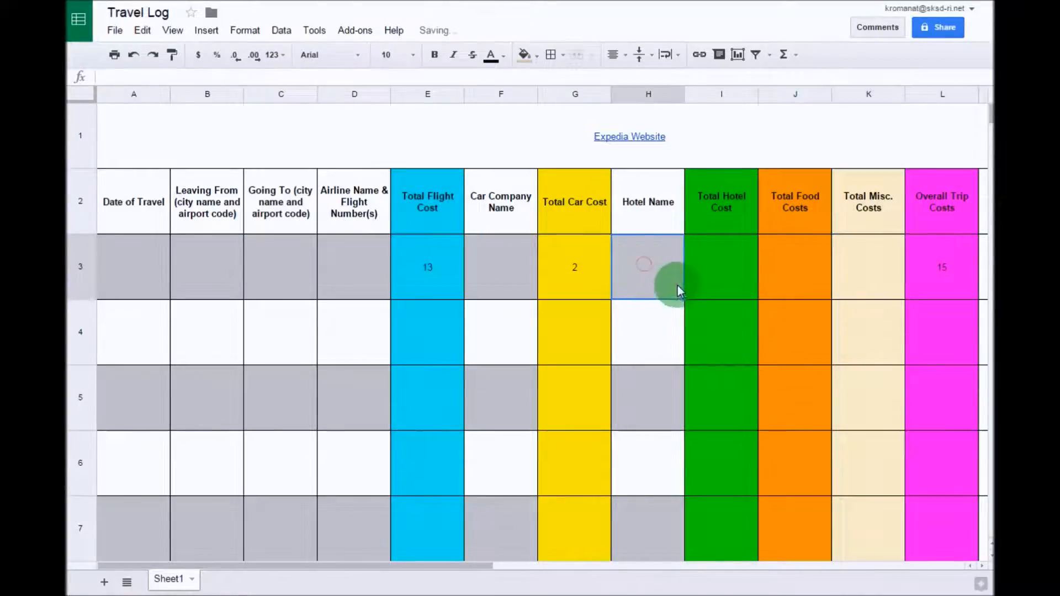
pyautogui.write('2')
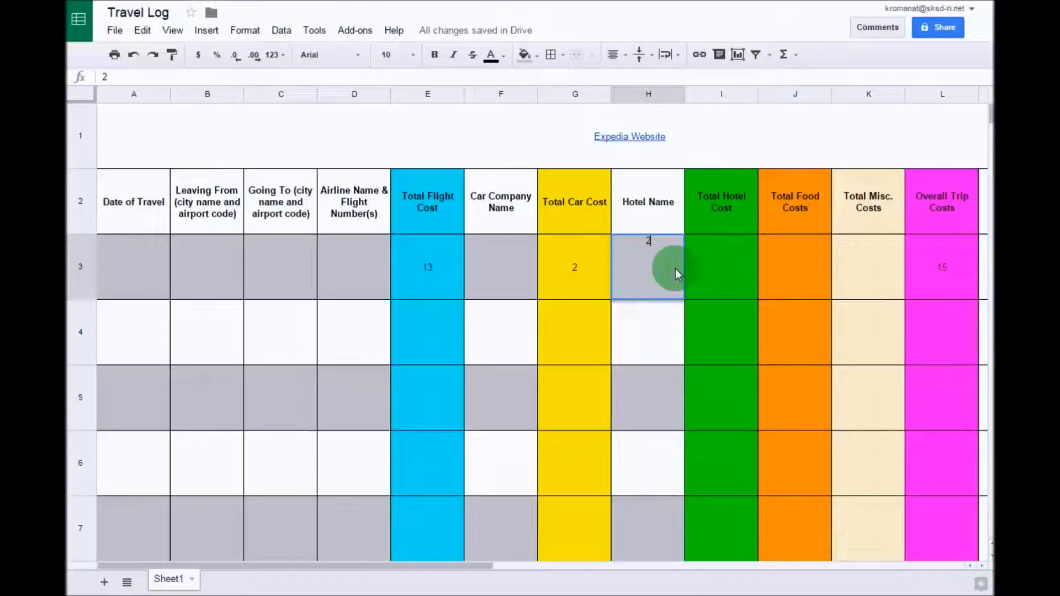
pyautogui.press('BackSpace')
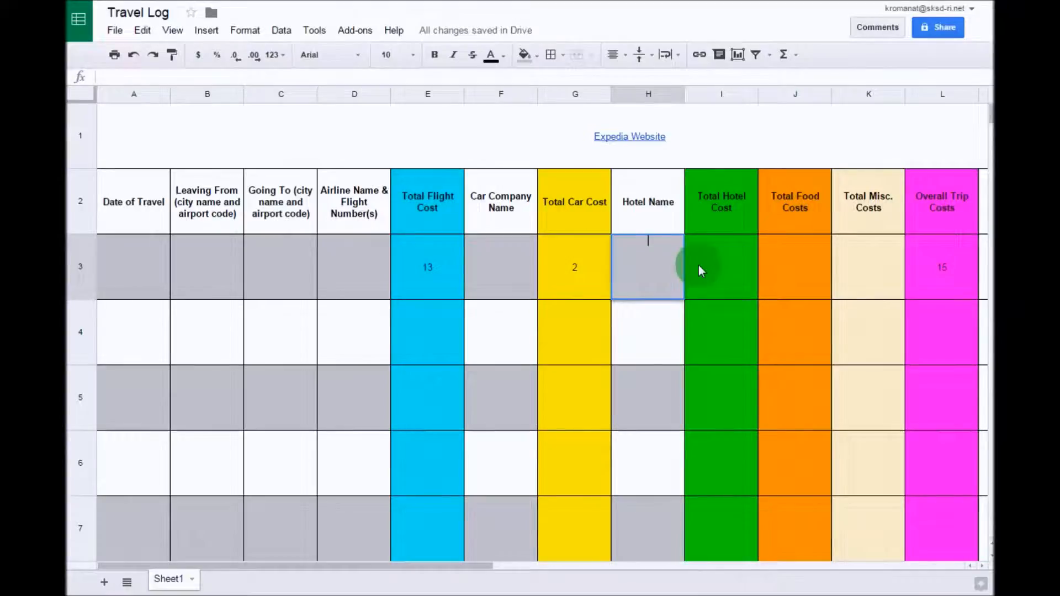
# - Enter a sample cost of 2 in row 3 for Total Hotel Cost, Total Food Costs and Total Misc. Costs
pyautogui.click(723, 246)
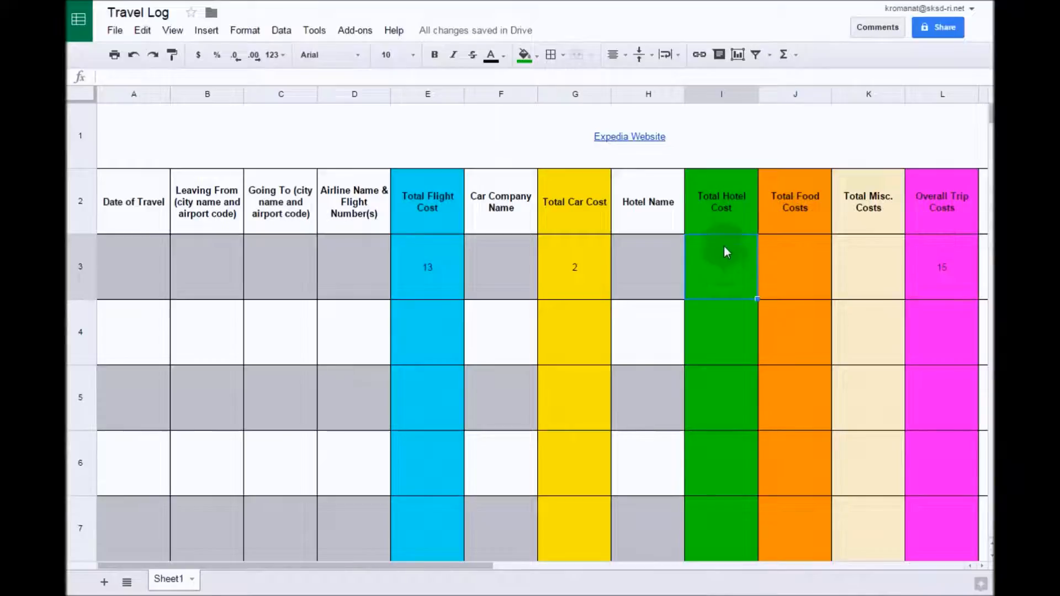
pyautogui.write('2')
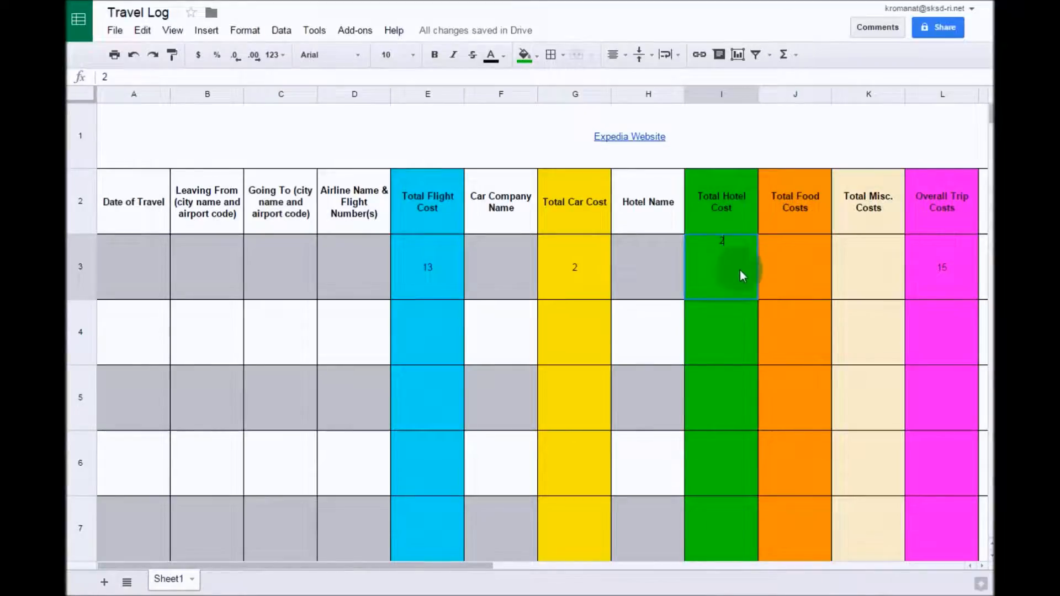
pyautogui.click(785, 262)
pyautogui.write('2')
pyautogui.click(863, 267)
pyautogui.write('2')
pyautogui.press('Tab')
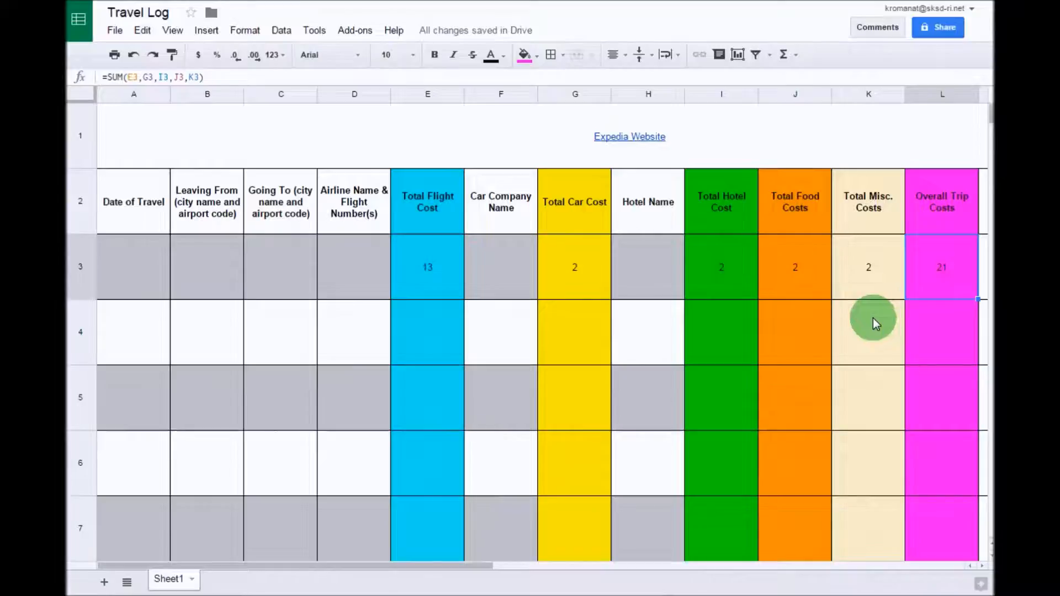
# - Clear the sample flight, car, hotel, food and miscellaneous costs from E3, G3, I3, J3 and K3
pyautogui.click(429, 267)
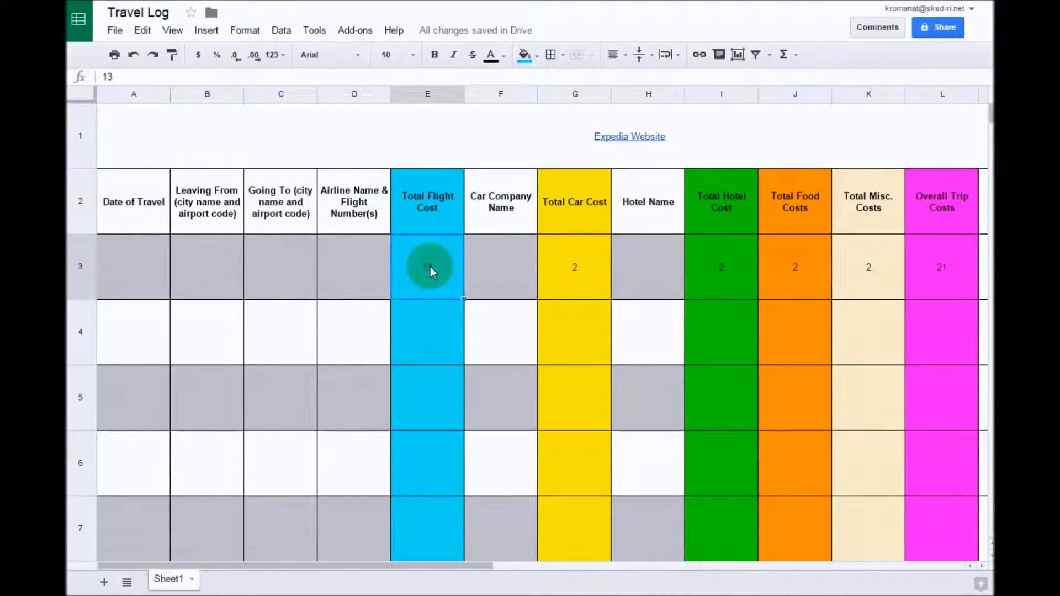
pyautogui.press('Delete')
pyautogui.click(582, 272)
pyautogui.press('Delete')
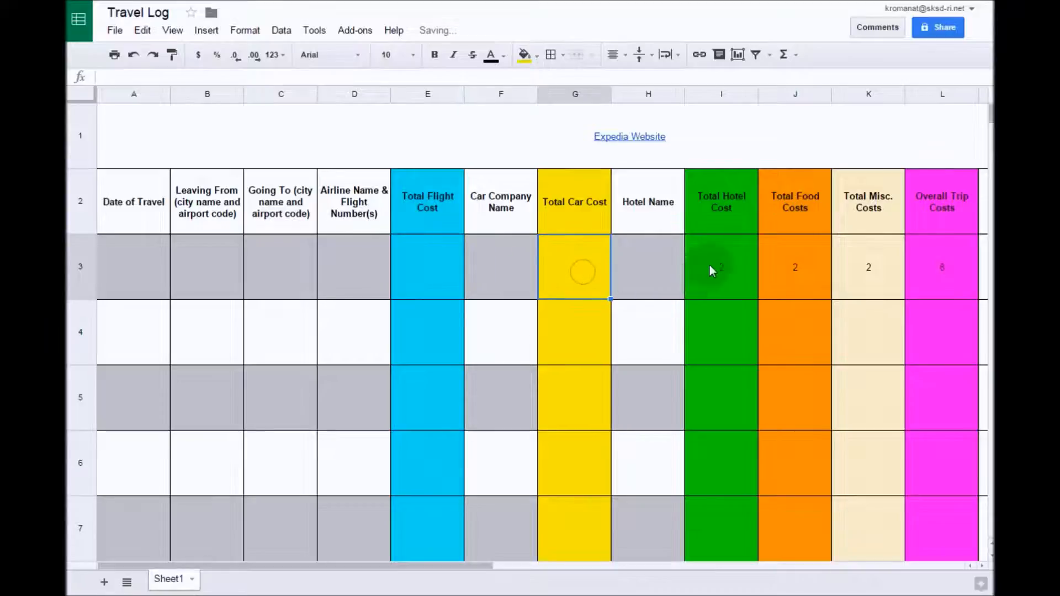
pyautogui.click(712, 267)
pyautogui.press('Delete')
pyautogui.click(769, 267)
pyautogui.press('Delete')
pyautogui.click(857, 263)
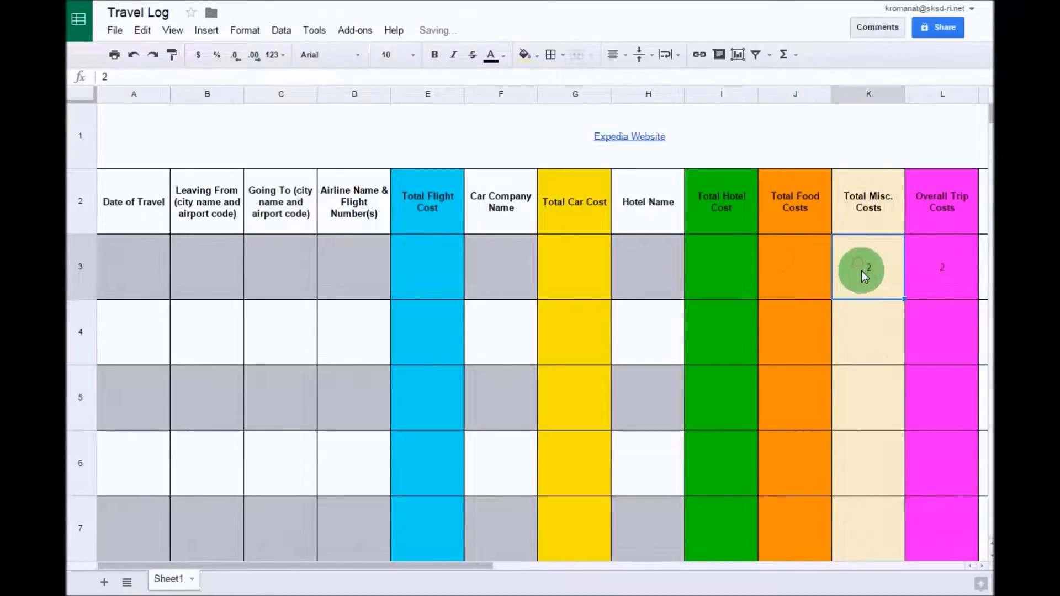
pyautogui.press('Delete')
pyautogui.click(867, 330)
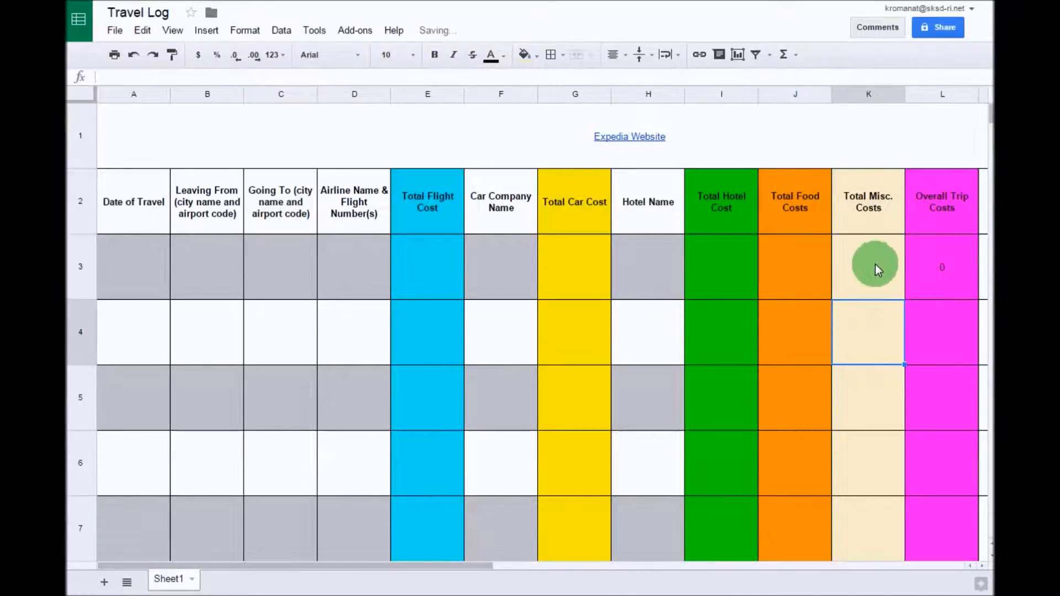
# - Copy the Overall Trip Costs SUM formula from L3 down into L4
pyautogui.click(944, 267)
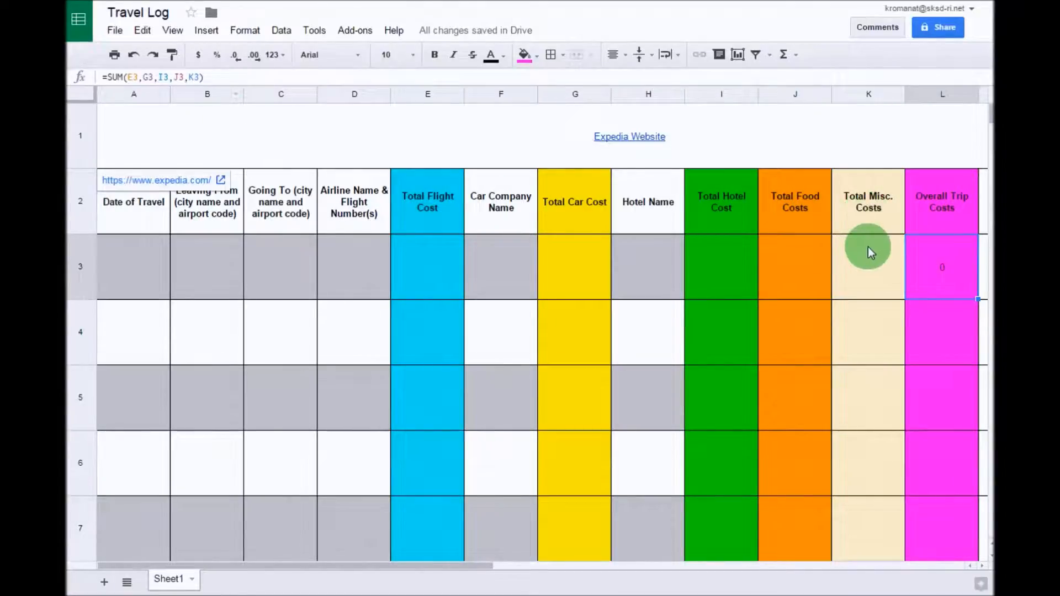
pyautogui.moveTo(468, 565); pyautogui.dragTo(587, 568)
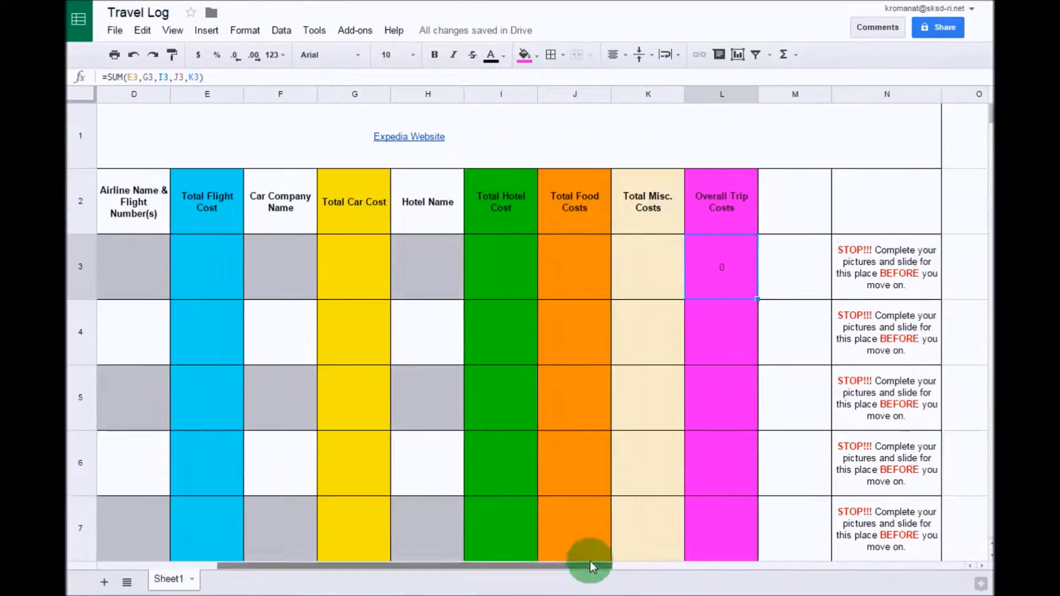
pyautogui.click(930, 278)
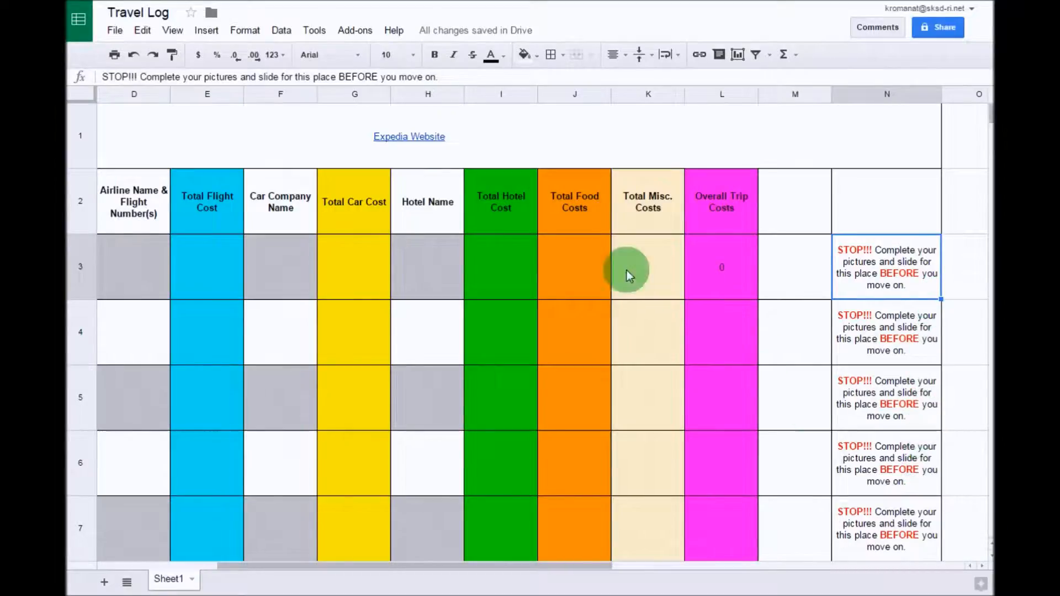
pyautogui.click(730, 279)
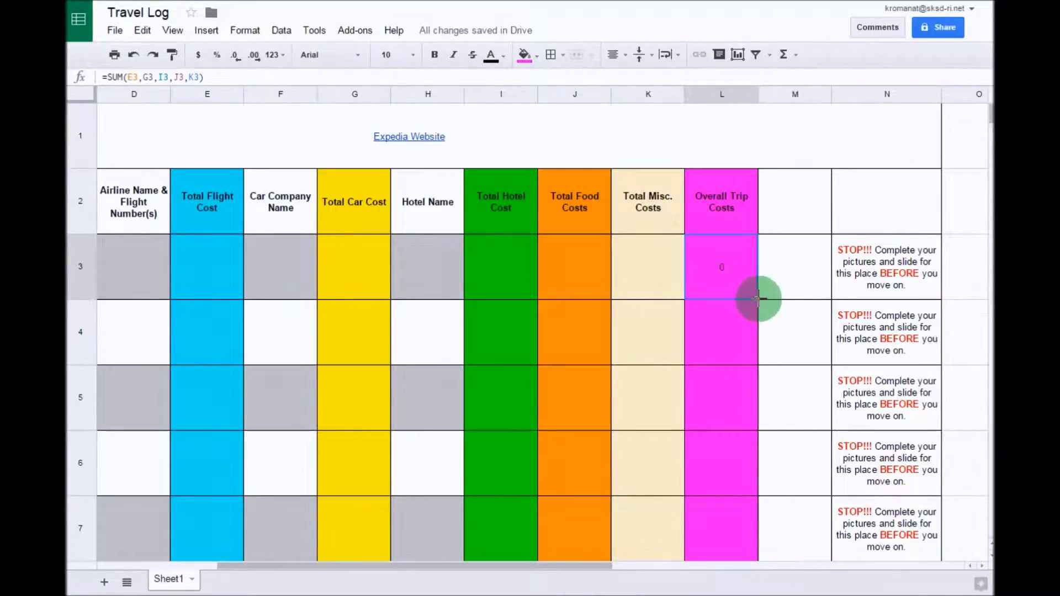
pyautogui.moveTo(757, 299); pyautogui.dragTo(757, 354)
# - Compare the SUM formulas in L3 and L4 to check which row each one references
pyautogui.click(722, 255)
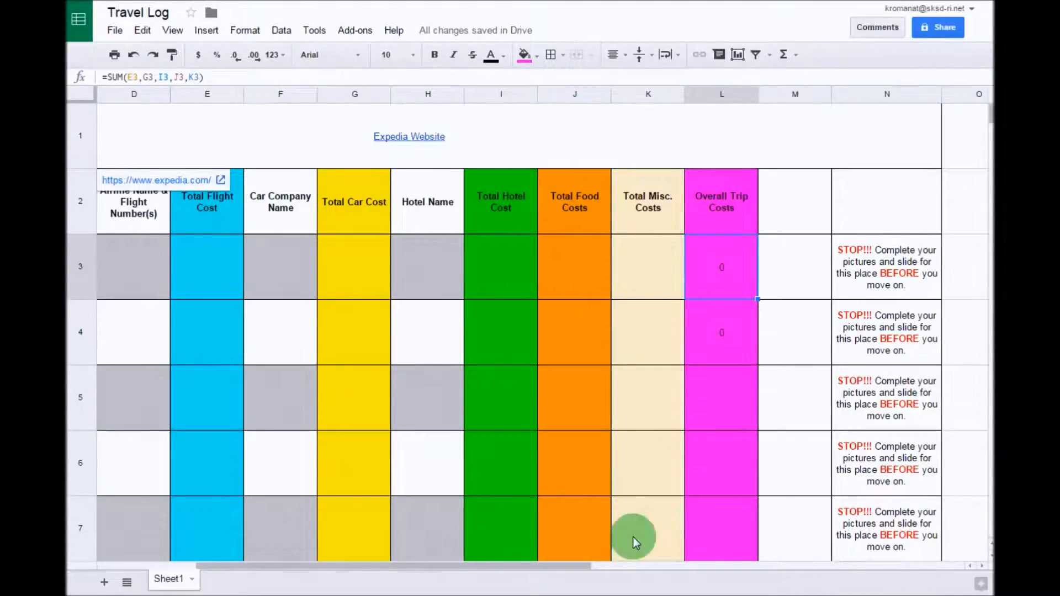
pyautogui.moveTo(577, 566); pyautogui.dragTo(548, 570)
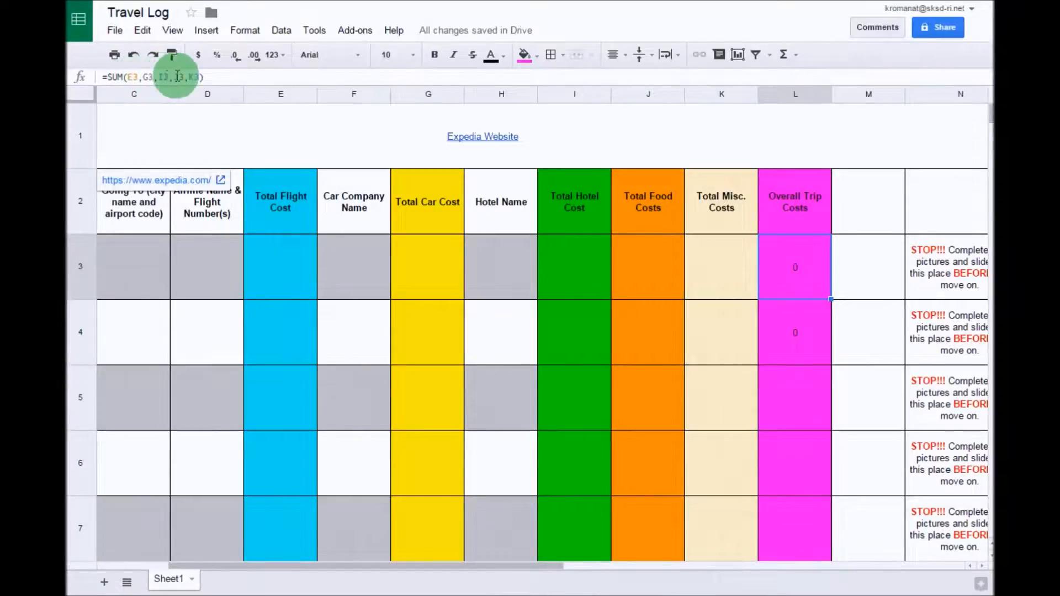
pyautogui.click(799, 332)
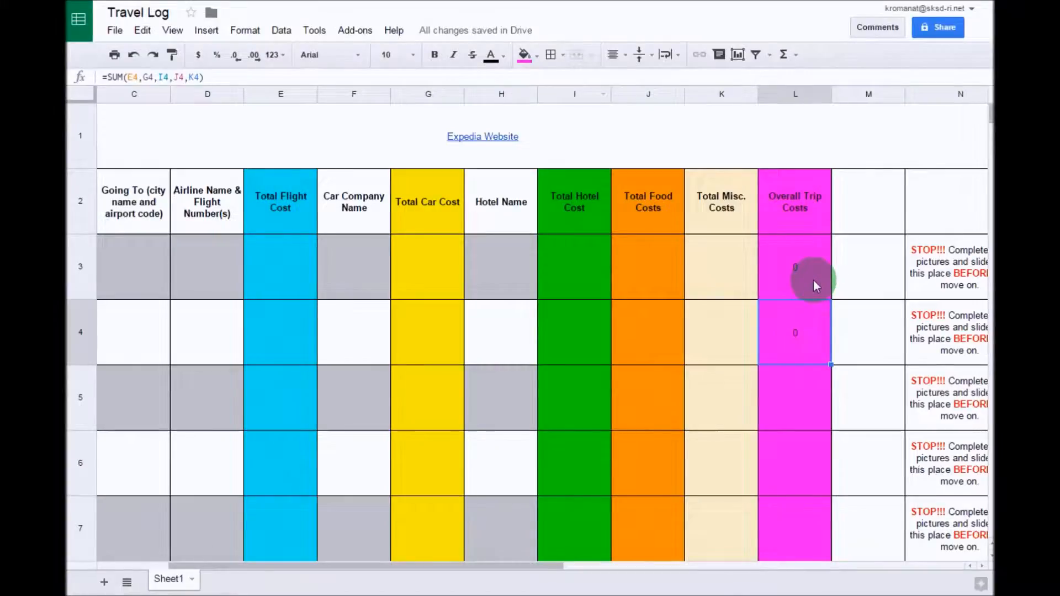
# - Fill the Overall Trip Costs formula from L4 down column L through L12
pyautogui.scroll(-1, 797, 310)
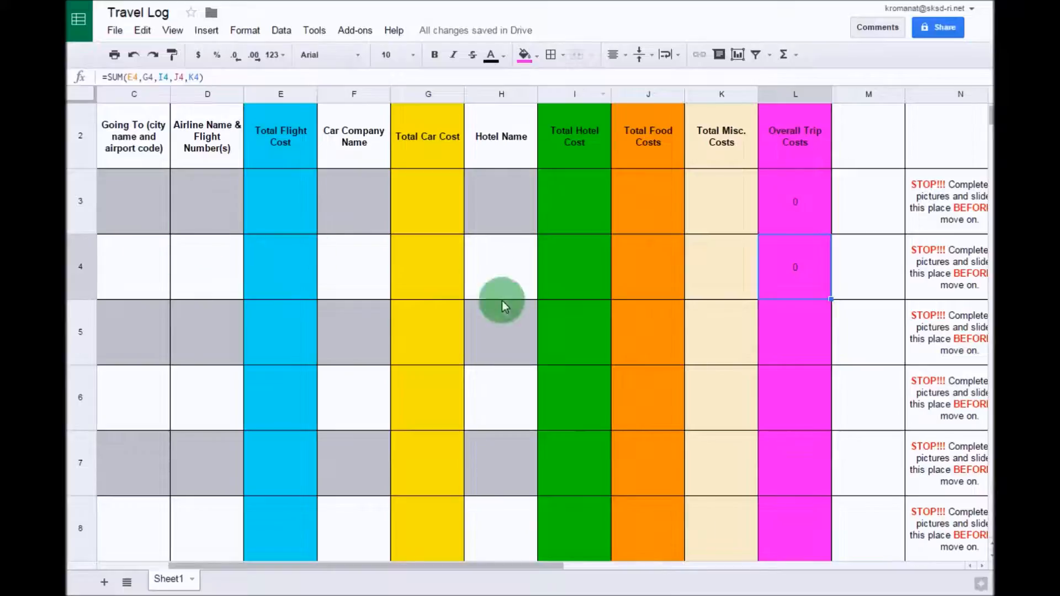
pyautogui.moveTo(831, 299); pyautogui.dragTo(849, 469)
pyautogui.scroll(-3, 873, 464)
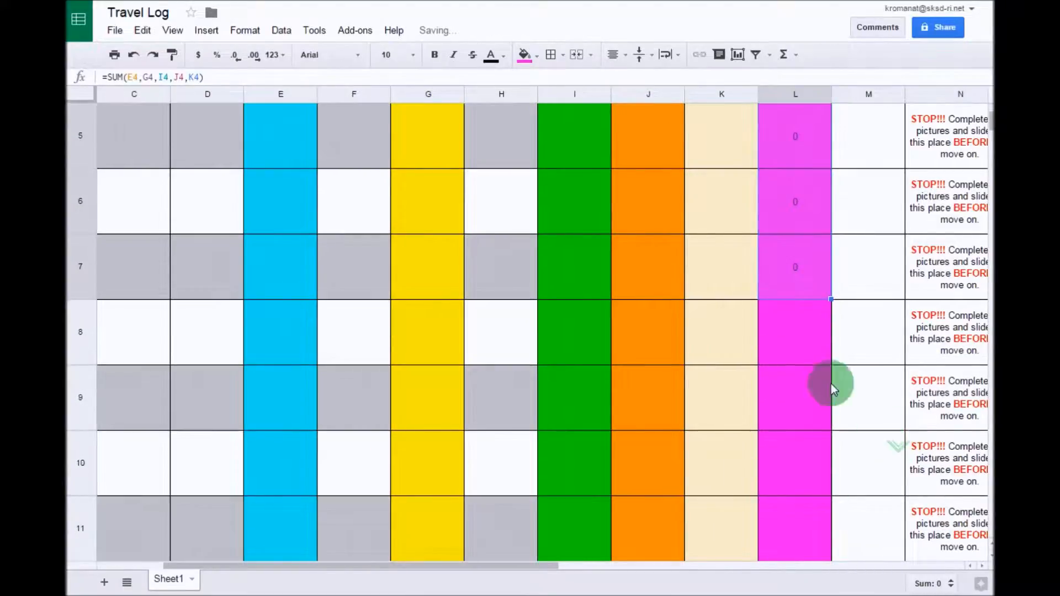
pyautogui.moveTo(832, 300); pyautogui.dragTo(819, 467)
pyautogui.scroll(-3, 845, 449)
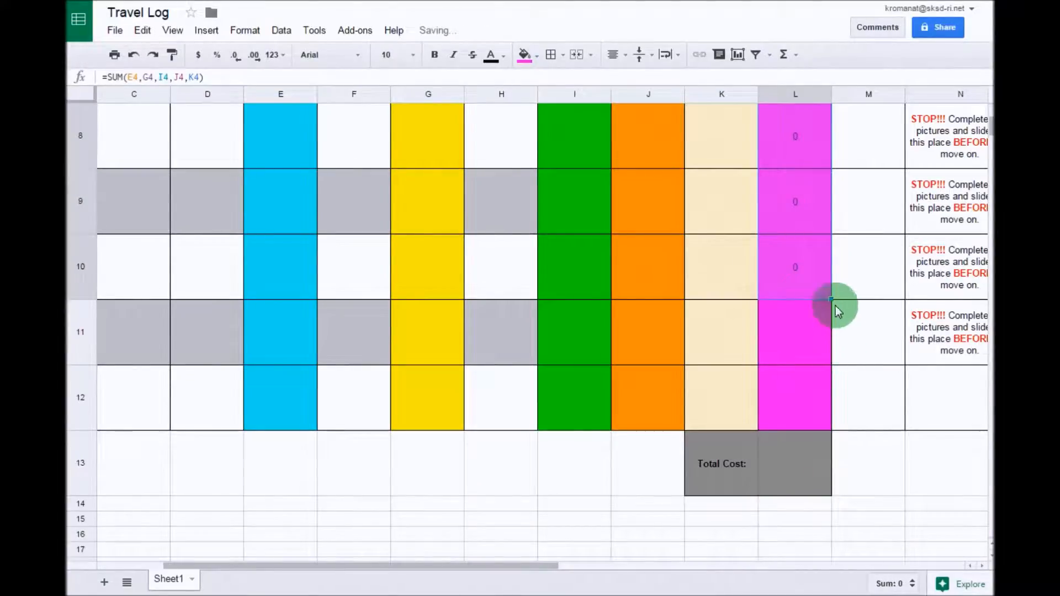
pyautogui.moveTo(831, 298); pyautogui.dragTo(898, 369)
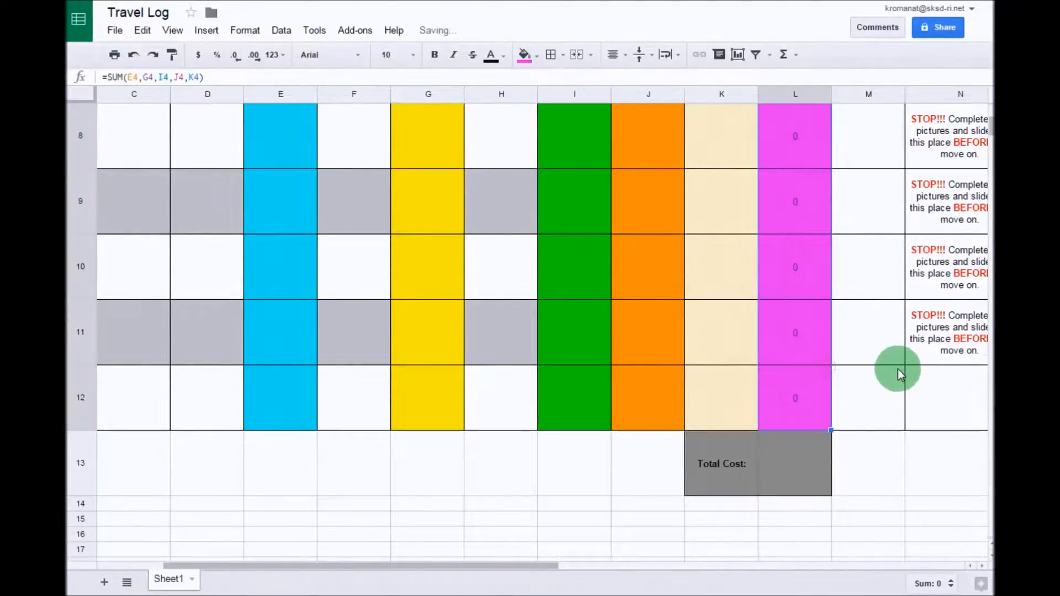
# - Check the row references of the copied SUM formulas in column L, from L12 up to L4
pyautogui.click(804, 399)
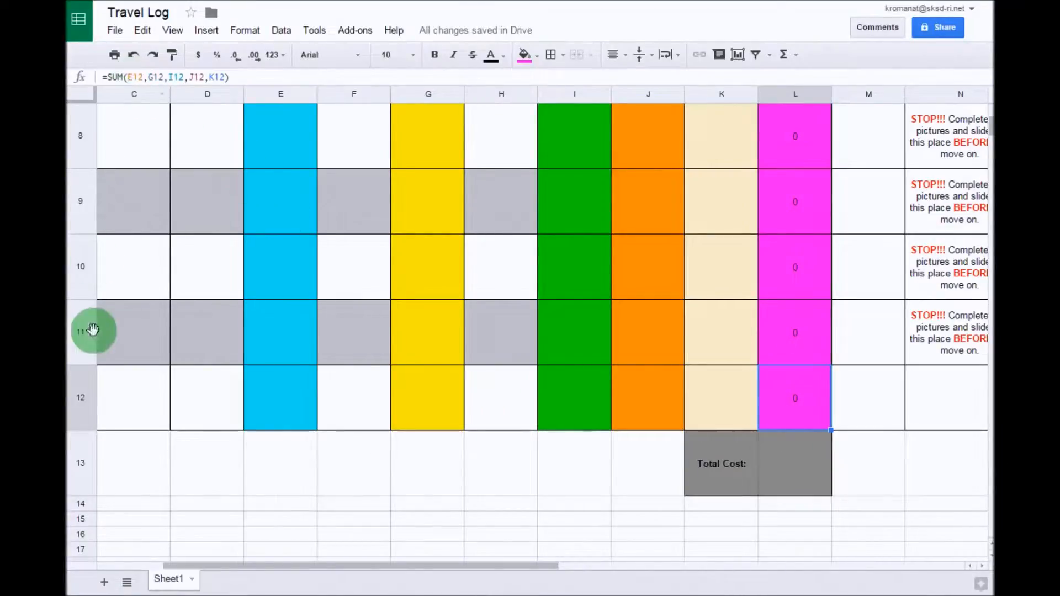
pyautogui.click(804, 336)
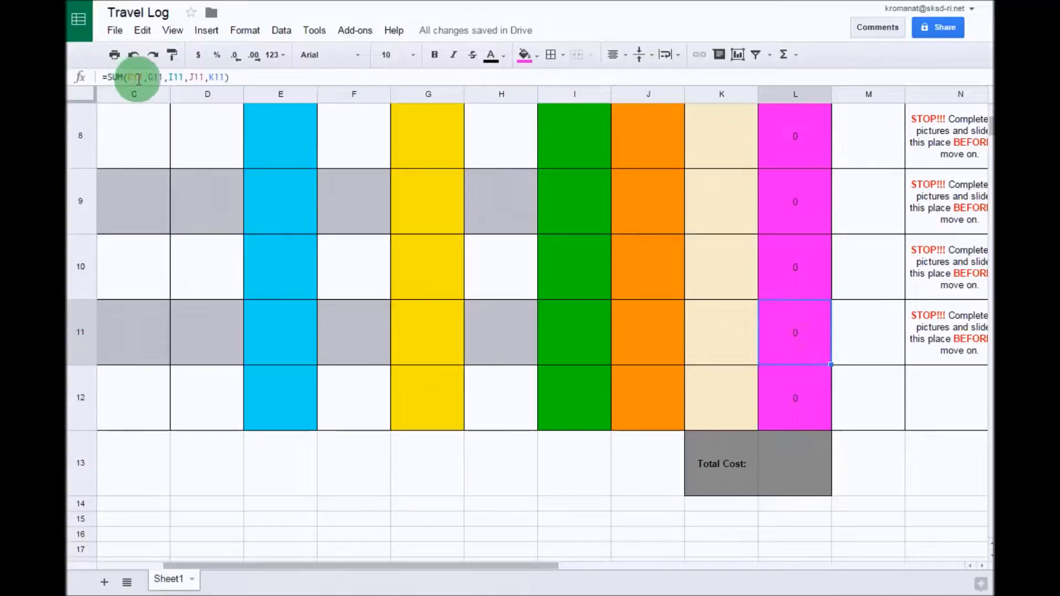
pyautogui.click(801, 268)
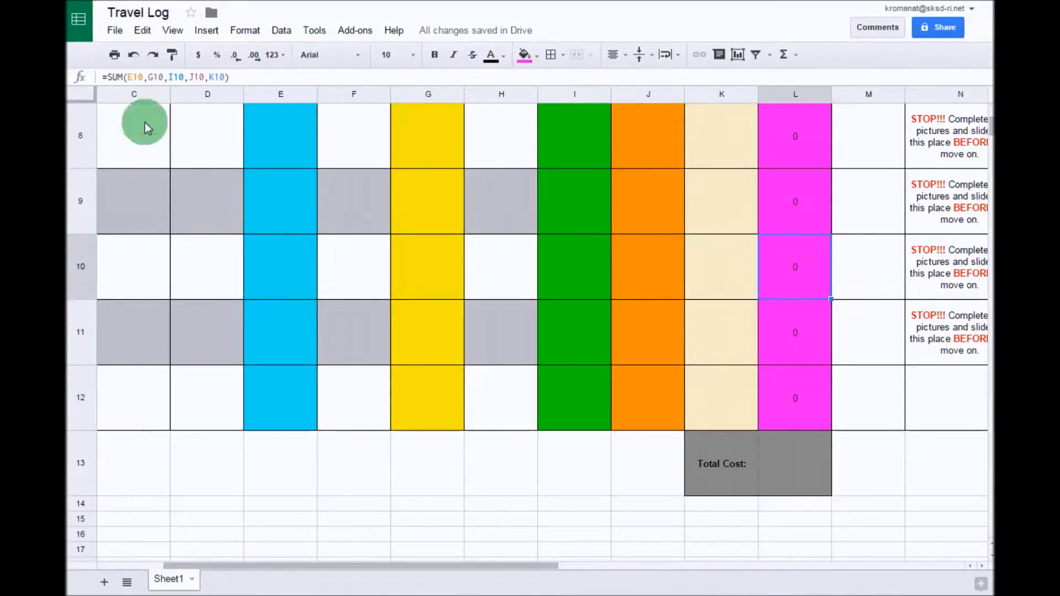
pyautogui.click(804, 204)
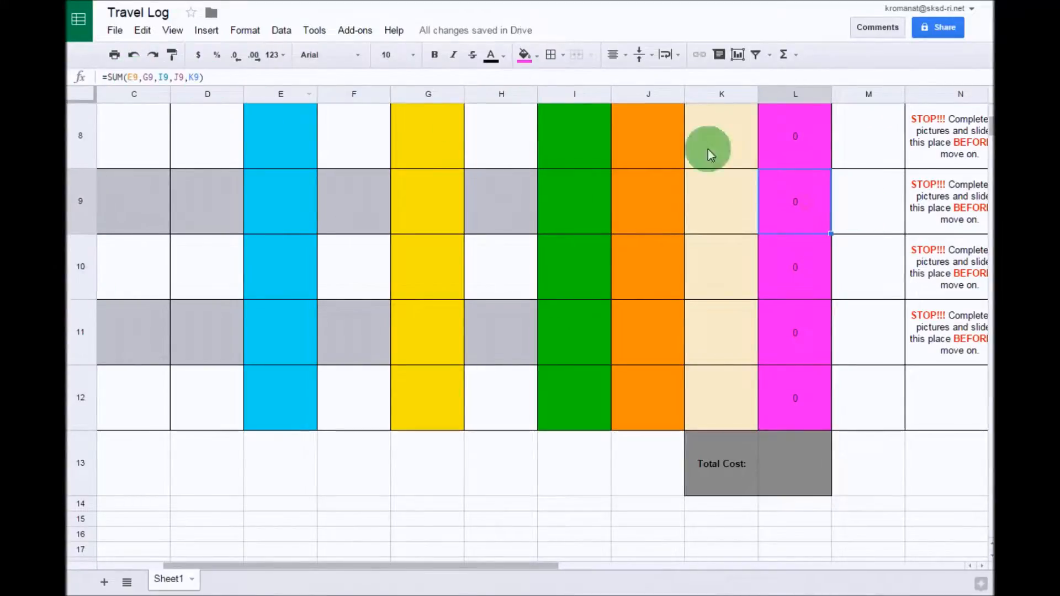
pyautogui.click(781, 138)
pyautogui.scroll(2, 847, 253)
pyautogui.click(770, 221)
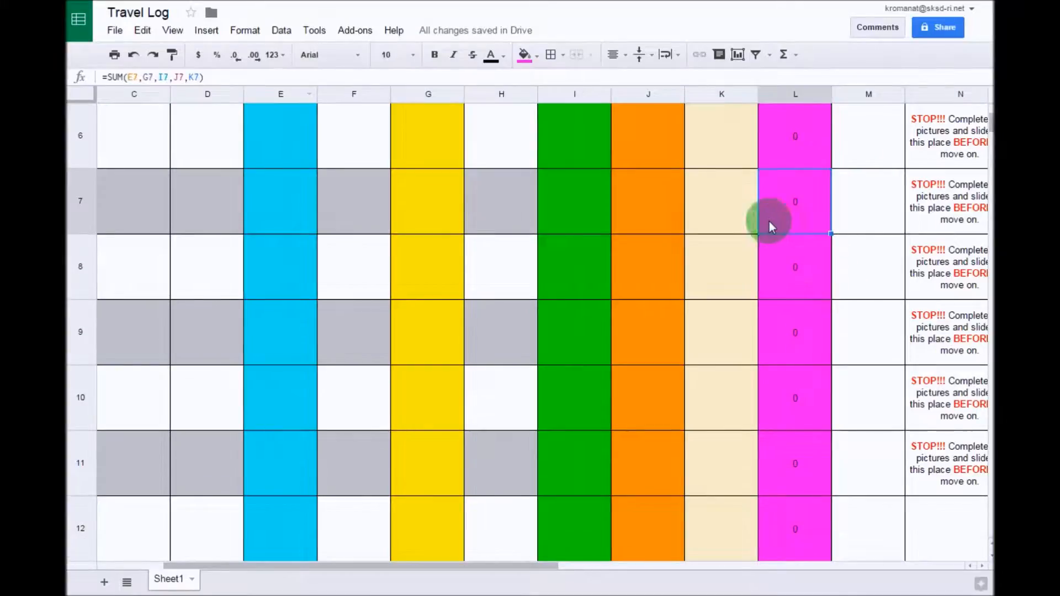
pyautogui.click(793, 145)
pyautogui.scroll(2, 843, 229)
pyautogui.click(803, 228)
pyautogui.click(800, 155)
pyautogui.scroll(2, 804, 252)
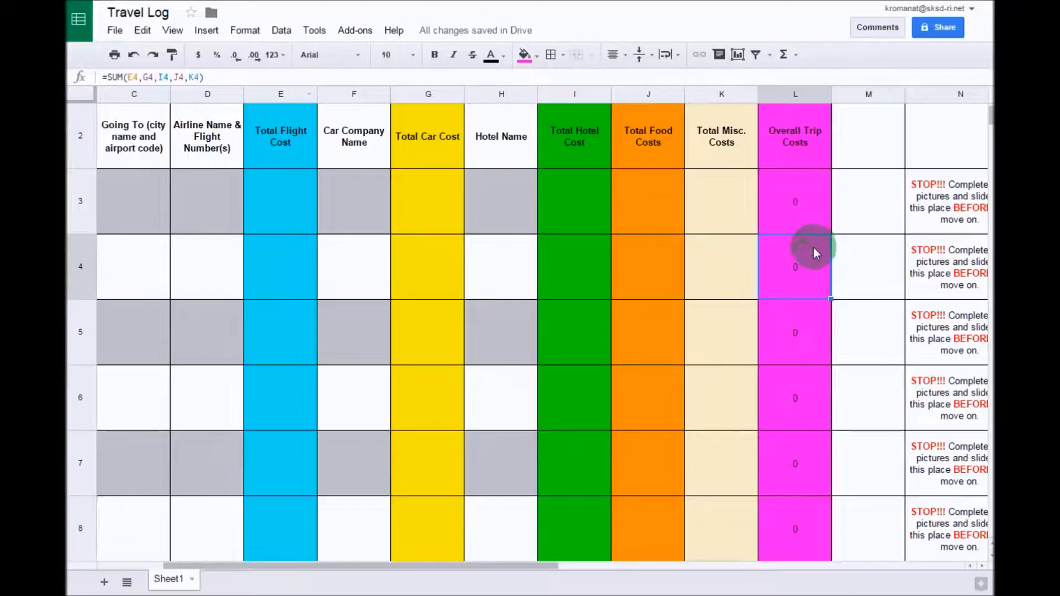
# - Start a SUM formula in the Total Cost cell L13 with L3 and L4 as its first arguments
pyautogui.scroll(-3, 813, 247)
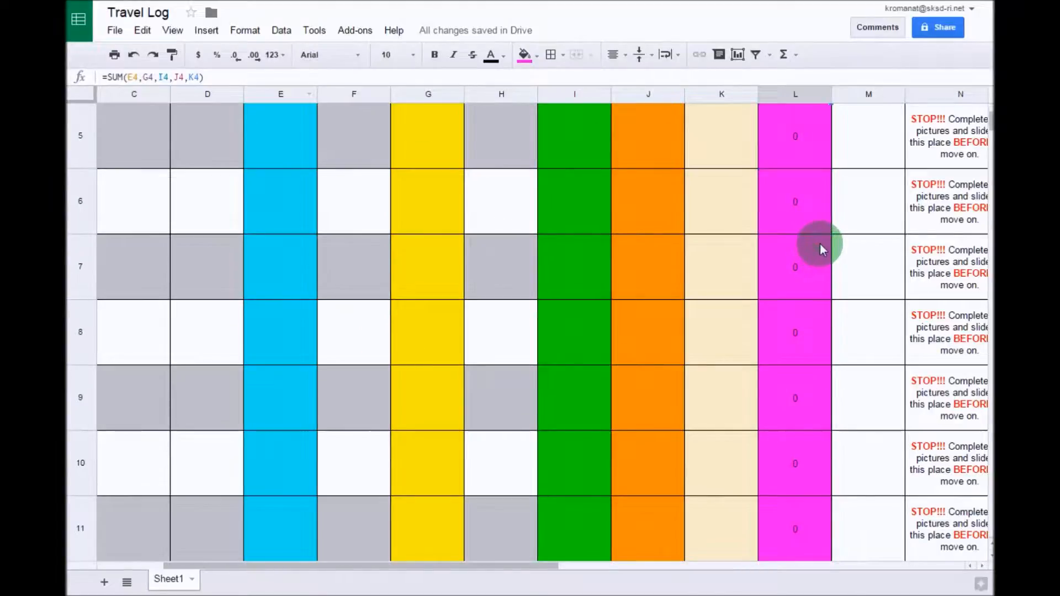
pyautogui.scroll(-2, 820, 244)
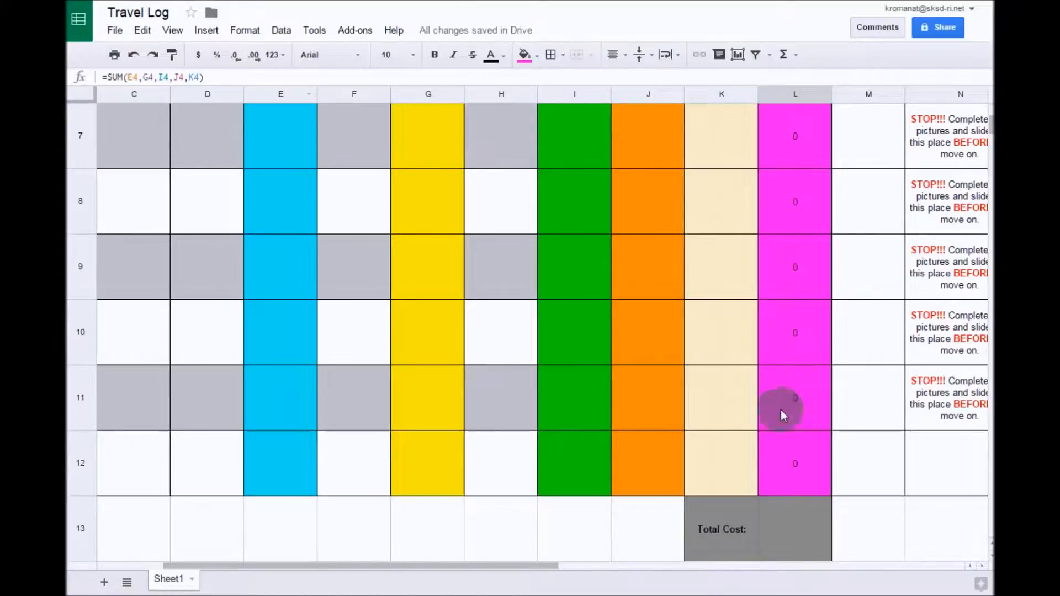
pyautogui.click(793, 525)
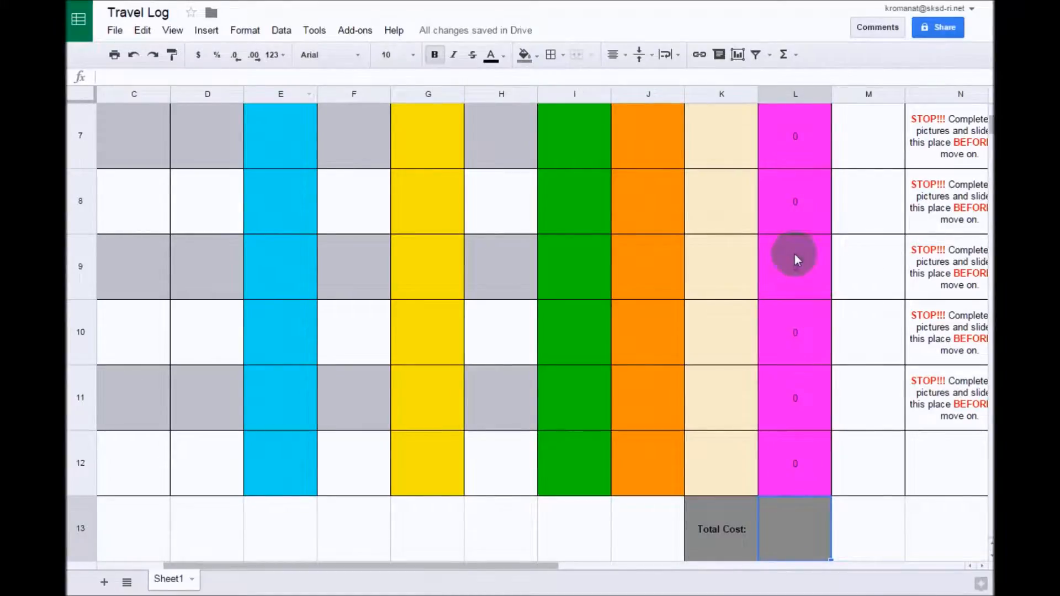
pyautogui.scroll(2, 803, 354)
pyautogui.scroll(-5, 809, 351)
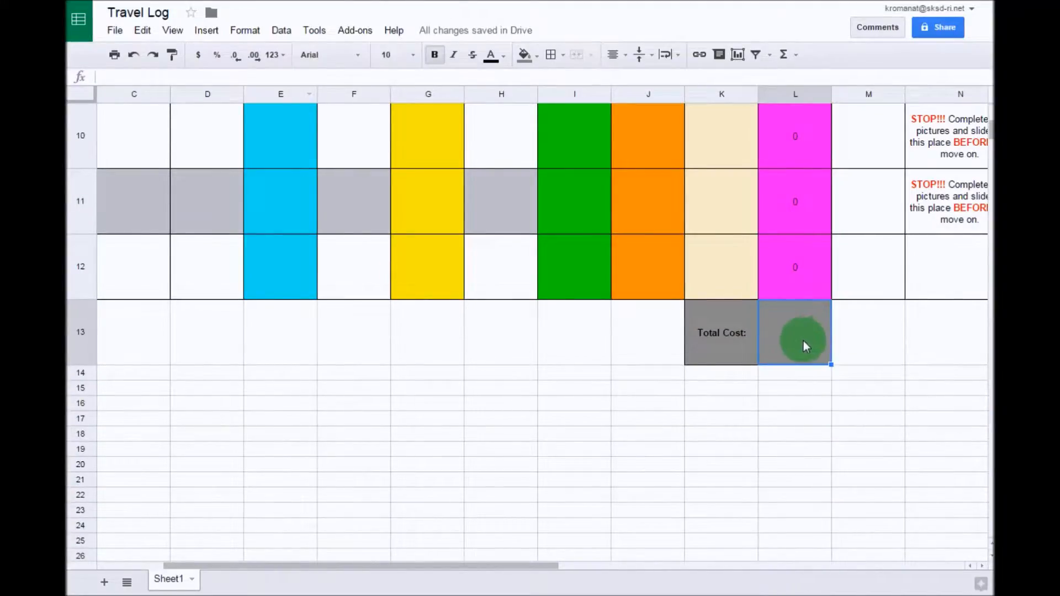
pyautogui.click(797, 56)
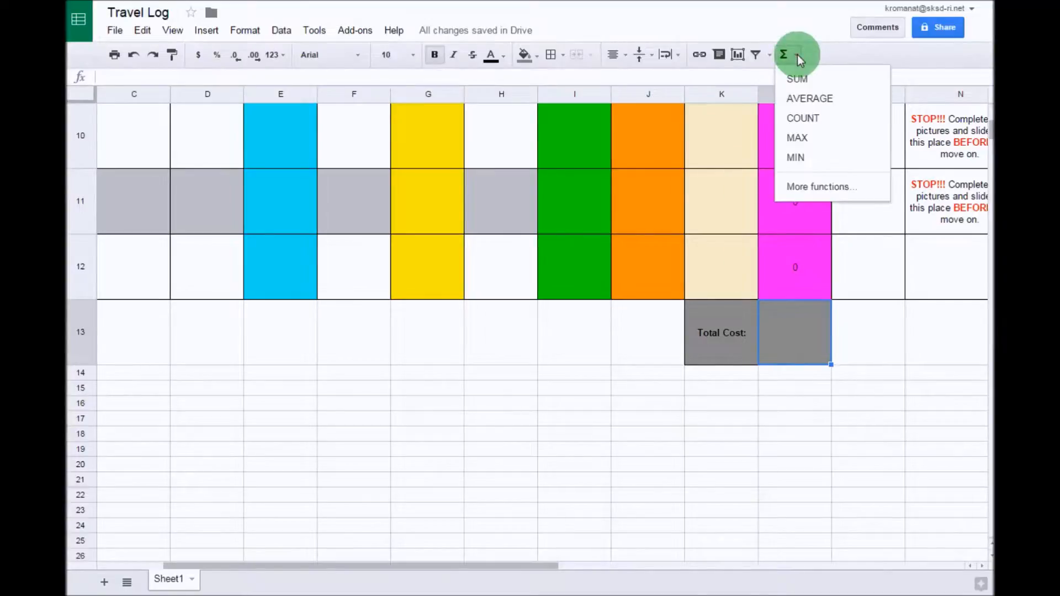
pyautogui.click(796, 74)
pyautogui.scroll(8, 875, 268)
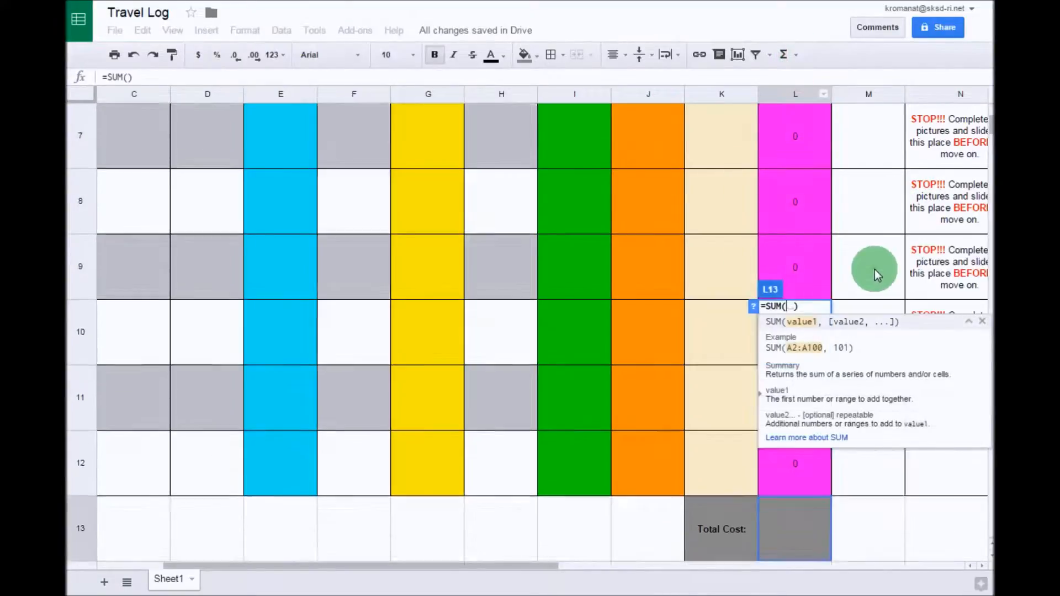
pyautogui.click(782, 183)
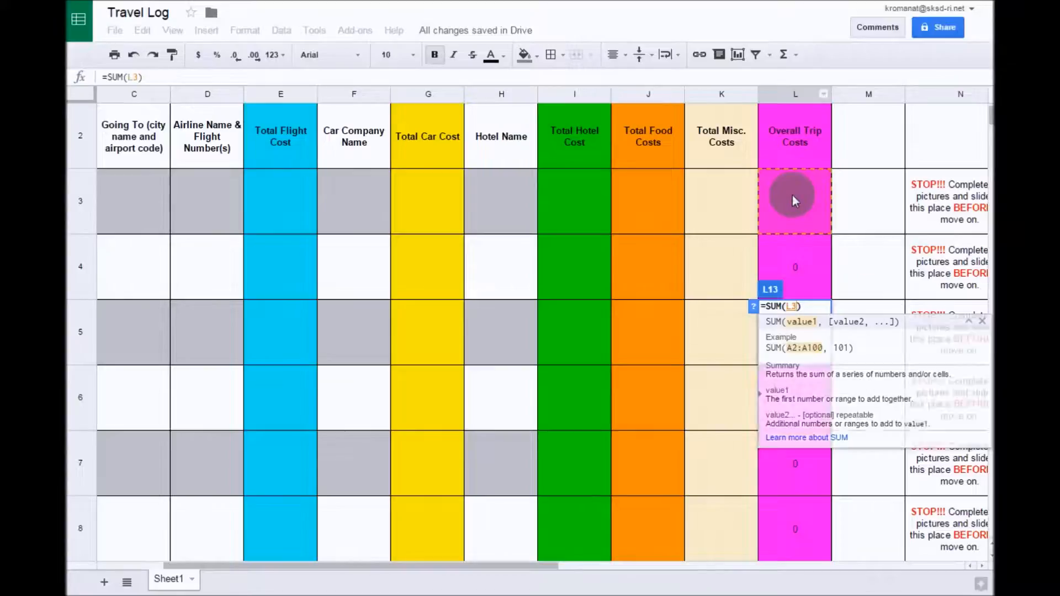
pyautogui.write(',')
pyautogui.click(803, 263)
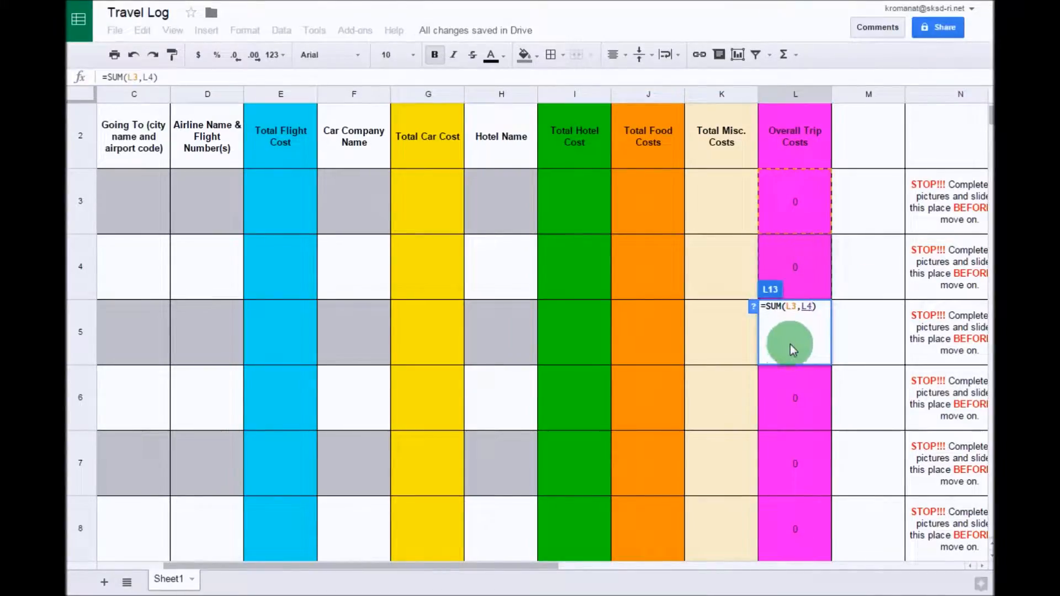
# - Add L6, L7 and L8 as further arguments of the Total Cost SUM formula in L13
pyautogui.write(',')
pyautogui.click(793, 390)
pyautogui.write(',')
pyautogui.click(800, 457)
pyautogui.write(',')
pyautogui.click(804, 531)
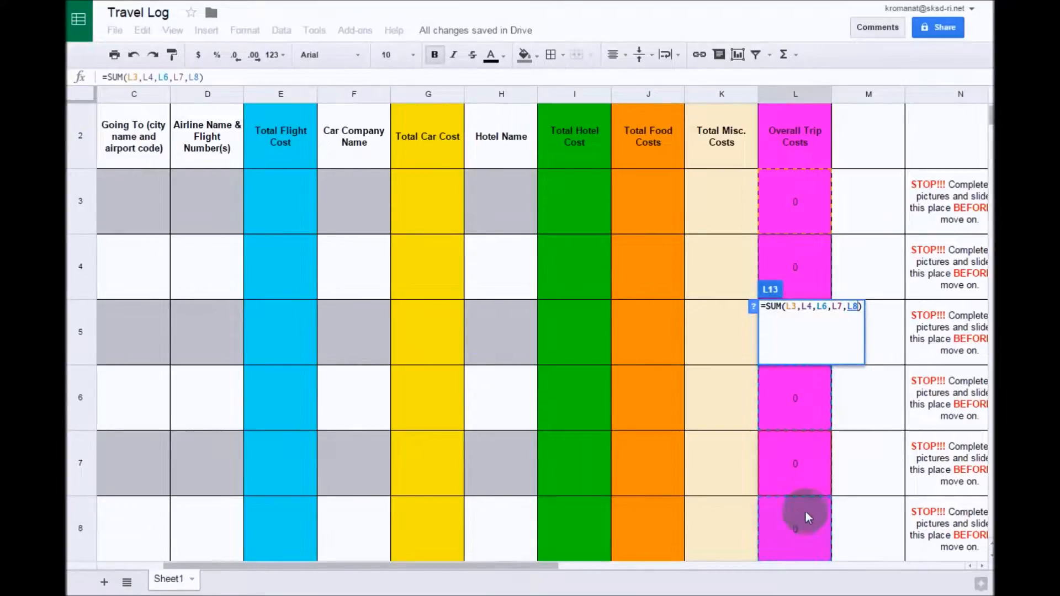
# - Extend the Total Cost SUM formula in L13 with L9, L10 and L11
pyautogui.scroll(-1, 809, 503)
pyautogui.write(',')
pyautogui.click(808, 512)
pyautogui.scroll(-2, 807, 512)
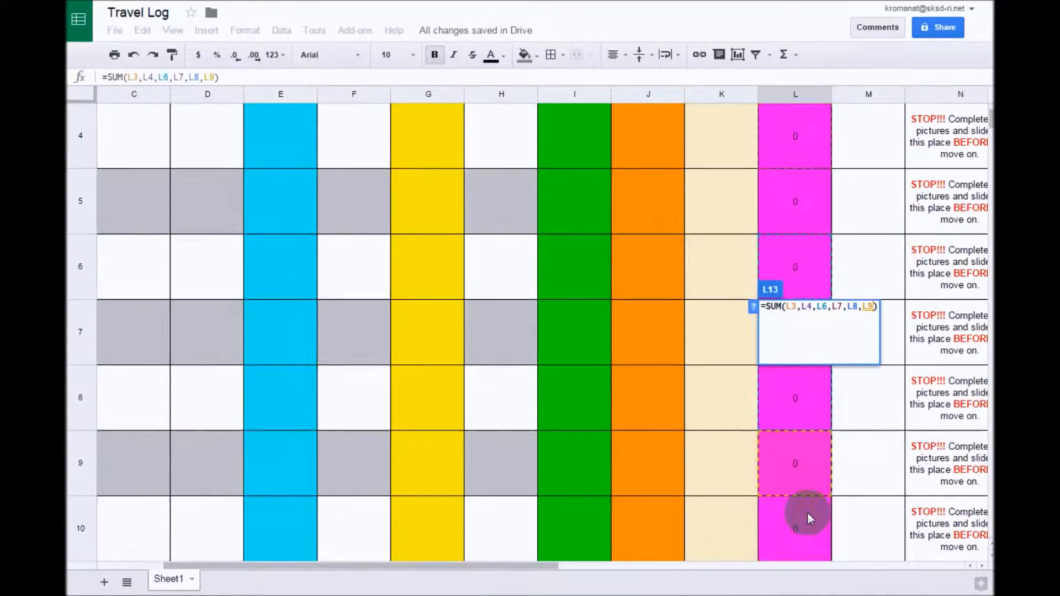
pyautogui.write(',')
pyautogui.click(803, 461)
pyautogui.write(',')
pyautogui.click(807, 535)
# - Append L11 again and L12 to the end of the Total Cost SUM formula
pyautogui.scroll(-2, 811, 527)
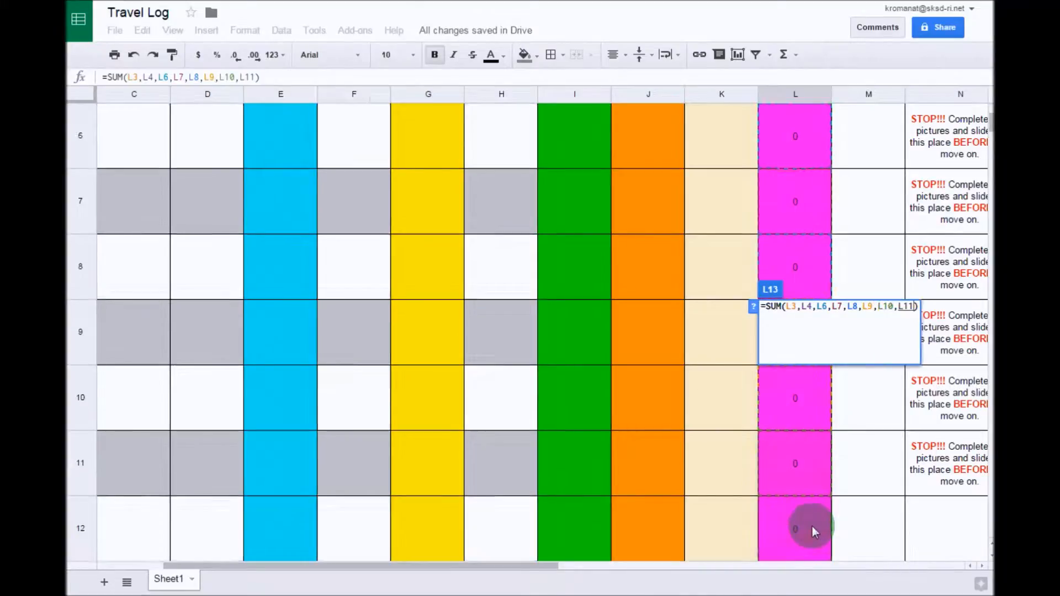
pyautogui.write(',')
pyautogui.click(797, 403)
pyautogui.write(',')
pyautogui.click(800, 475)
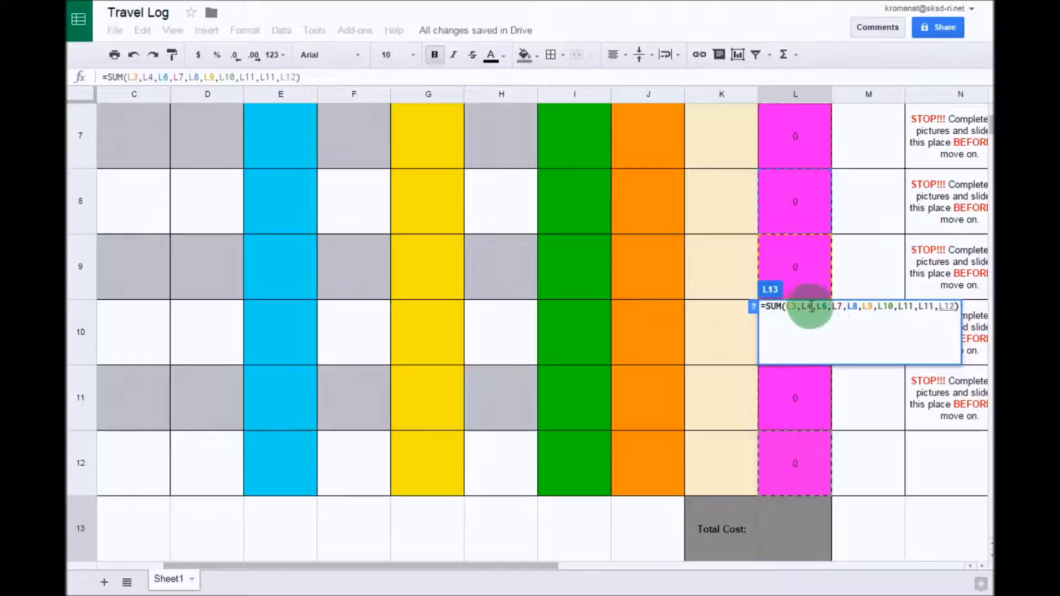
# - Replace the first of the duplicate L11 arguments with L5, check the listed references against column L, and commit the Total Cost formula
pyautogui.doubleClick(910, 307)
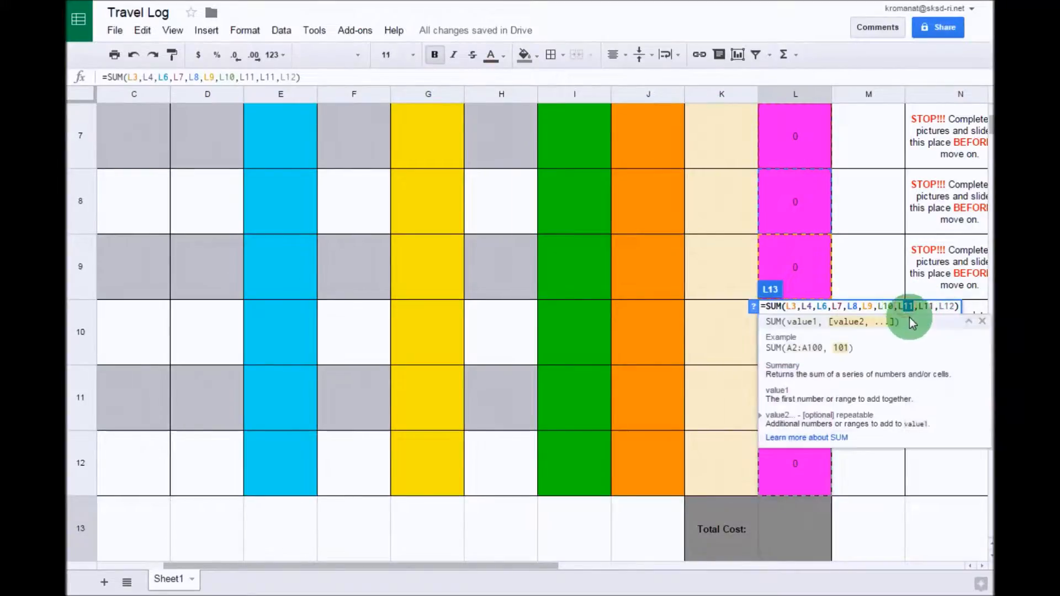
pyautogui.write('L5')
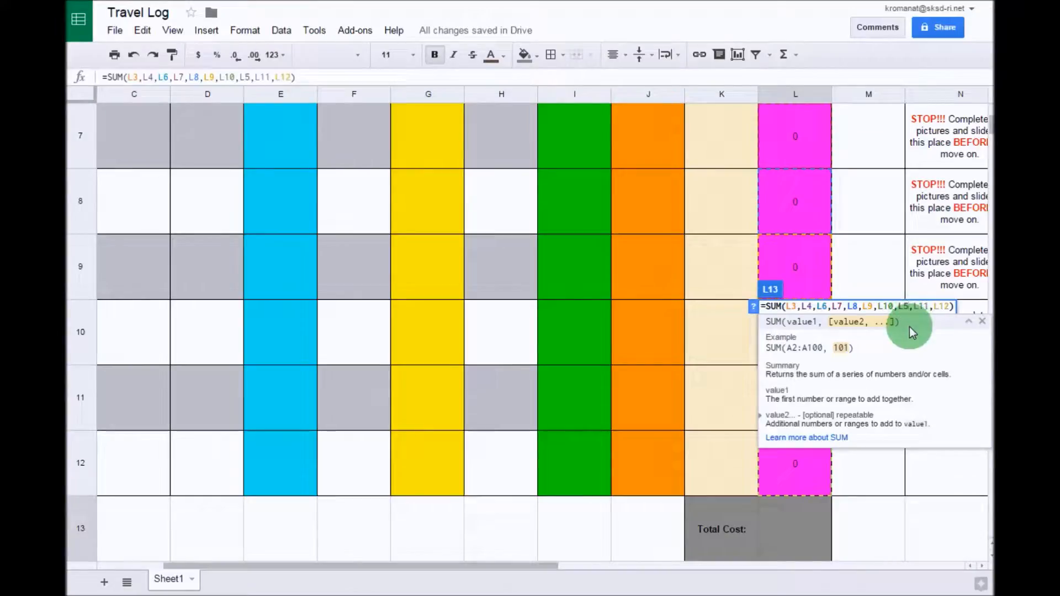
pyautogui.doubleClick(794, 307)
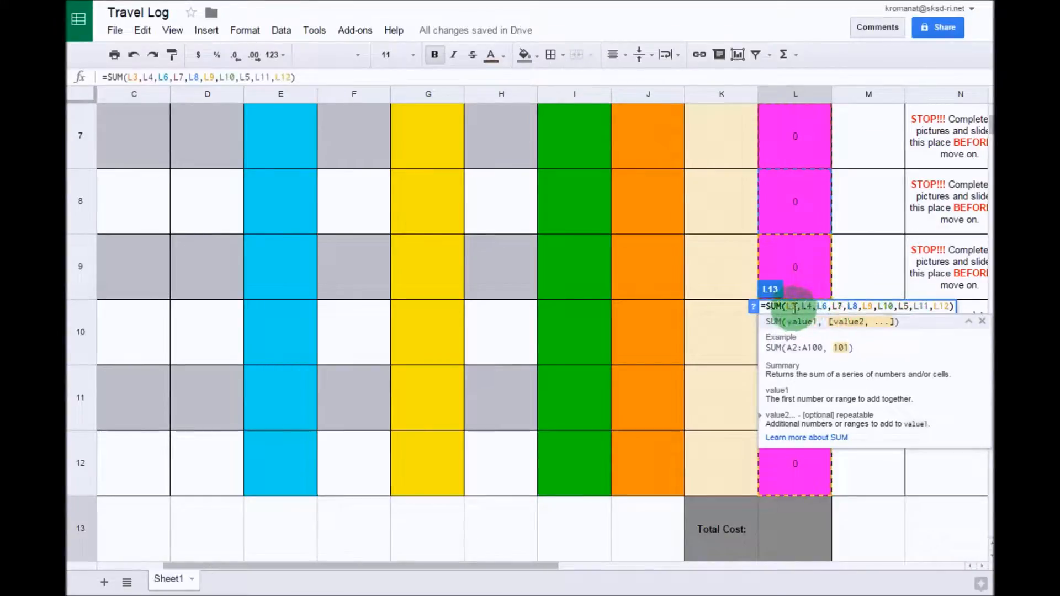
pyautogui.scroll(5, 692, 261)
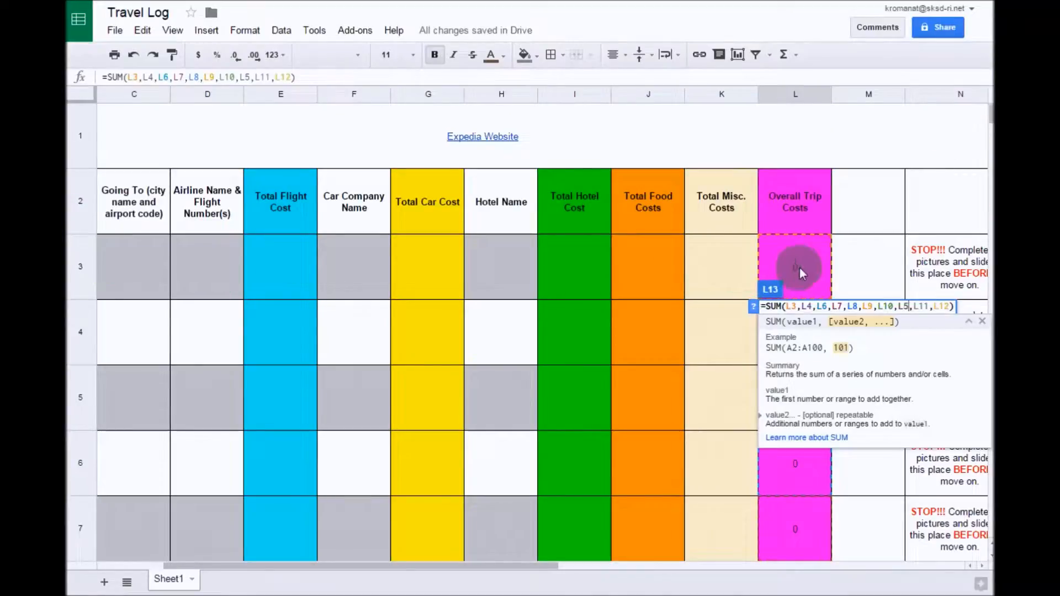
pyautogui.scroll(-1, 800, 271)
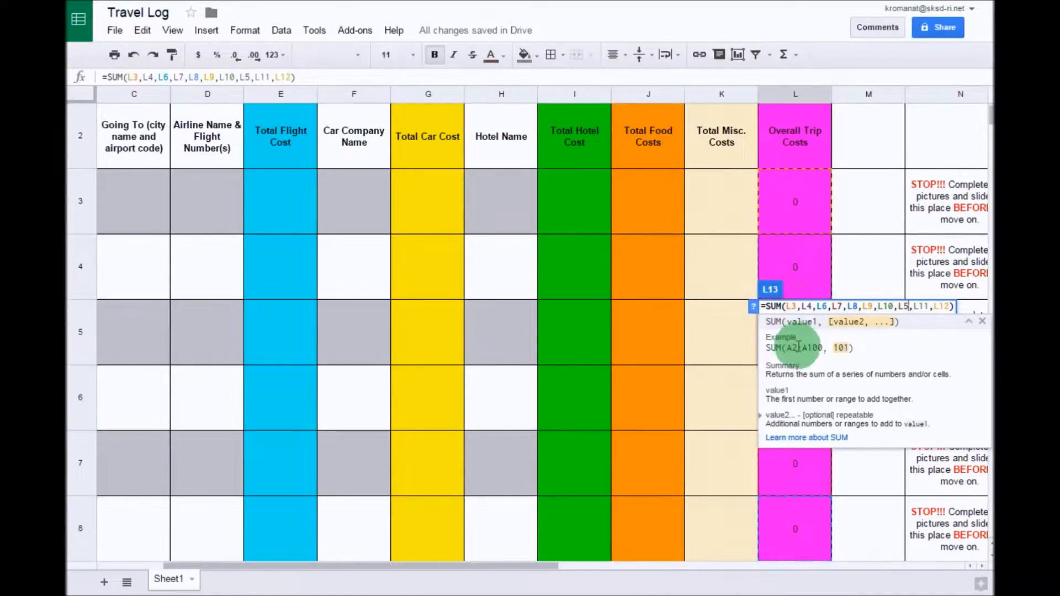
pyautogui.scroll(-5, 827, 474)
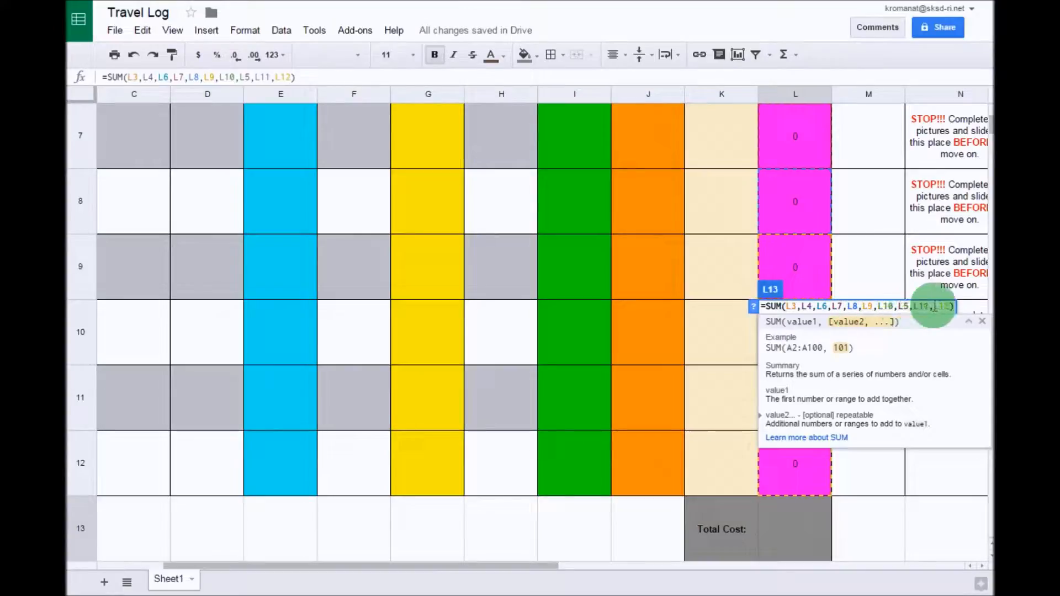
pyautogui.click(866, 523)
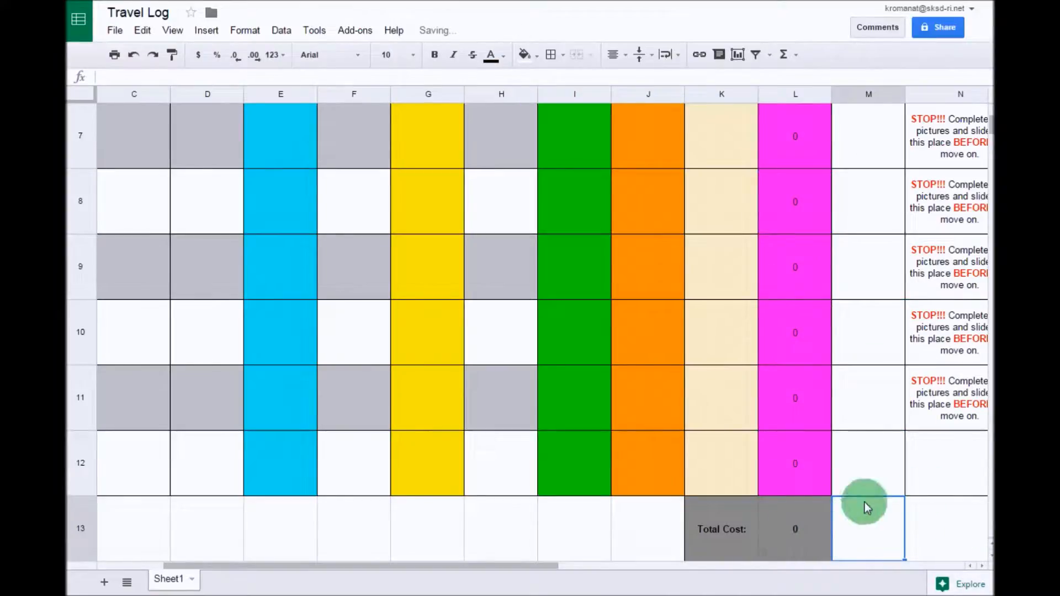
# - Enter a test car cost of 10 and hotel cost of 5 in row 3, and check the Total Cost
pyautogui.scroll(5, 841, 508)
pyautogui.scroll(1, 841, 508)
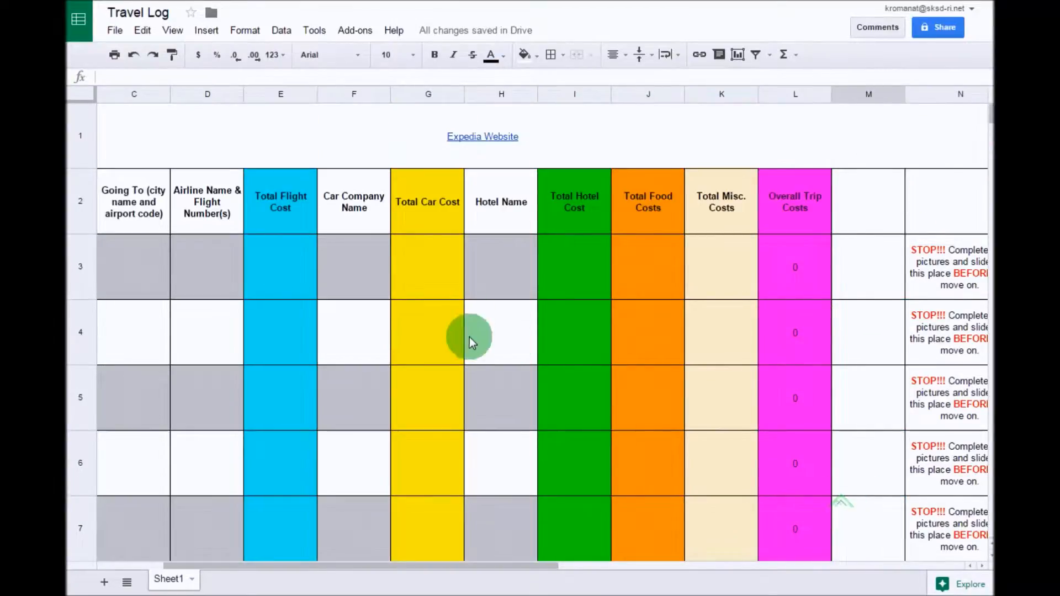
pyautogui.click(448, 277)
pyautogui.write('1')
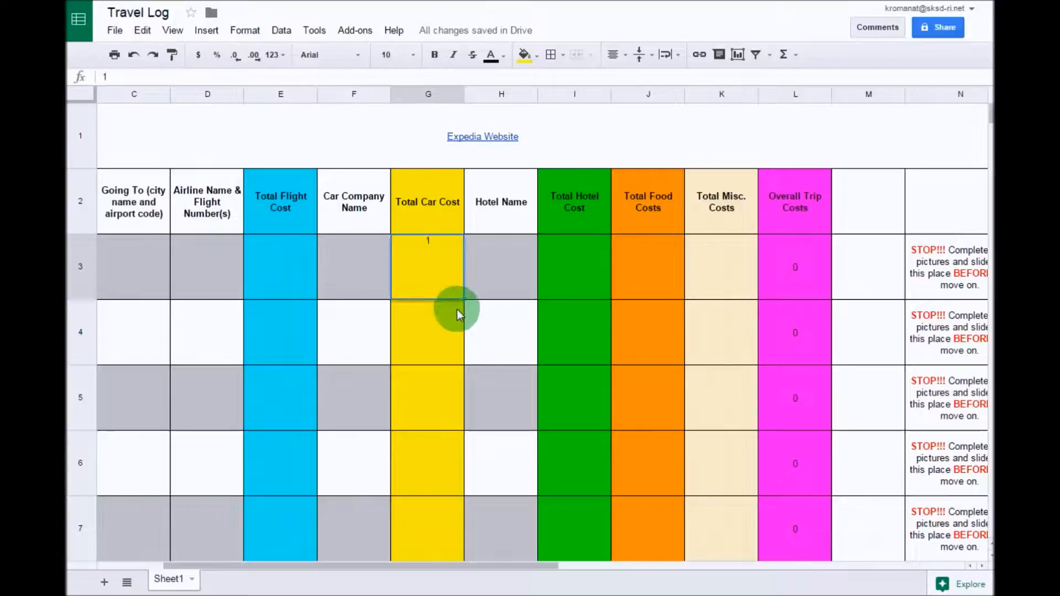
pyautogui.write('0')
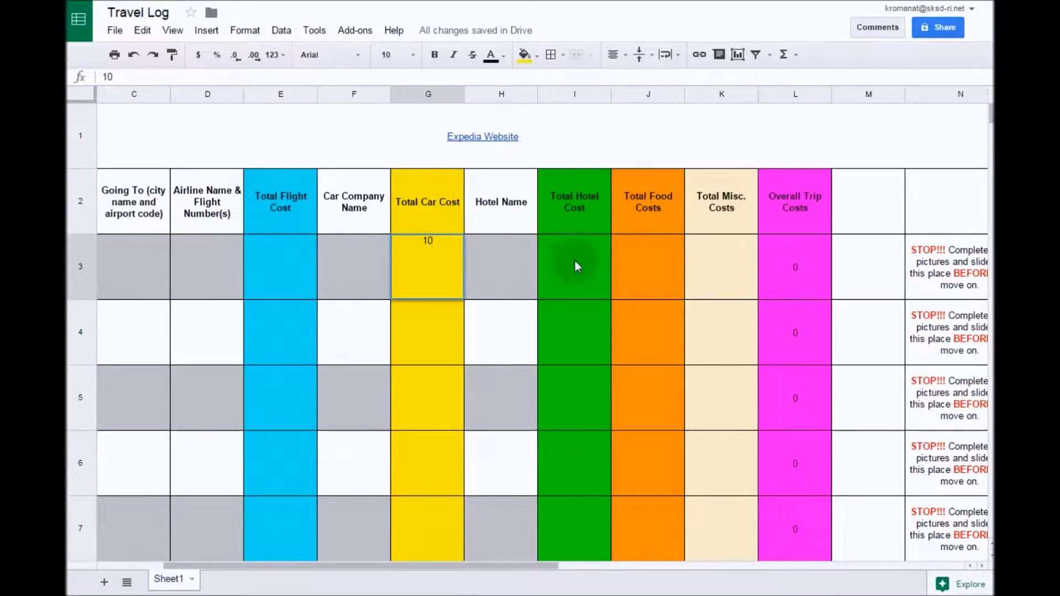
pyautogui.click(646, 270)
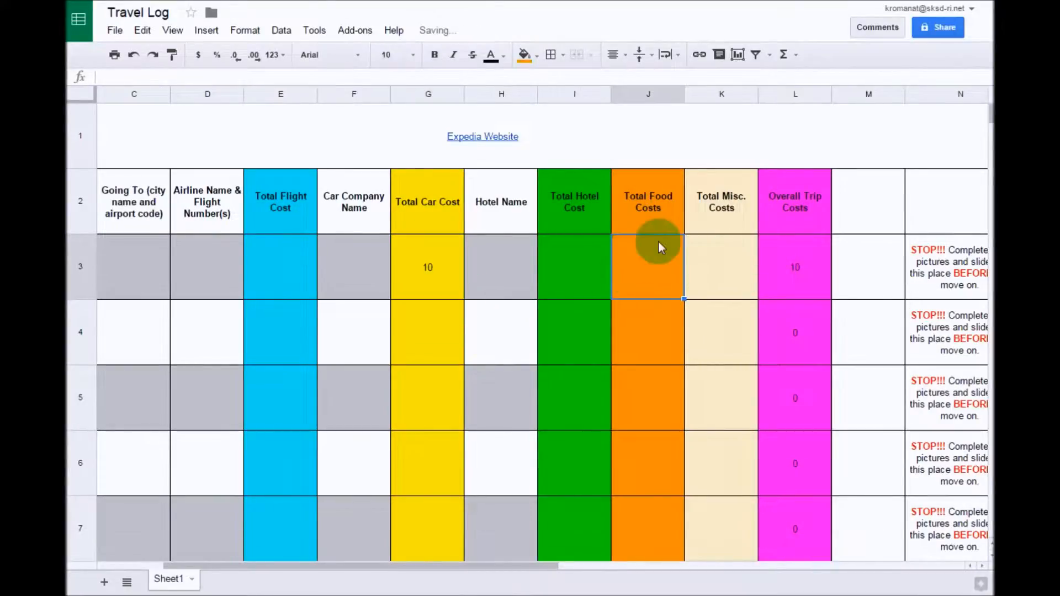
pyautogui.click(586, 270)
pyautogui.write('5')
pyautogui.click(669, 277)
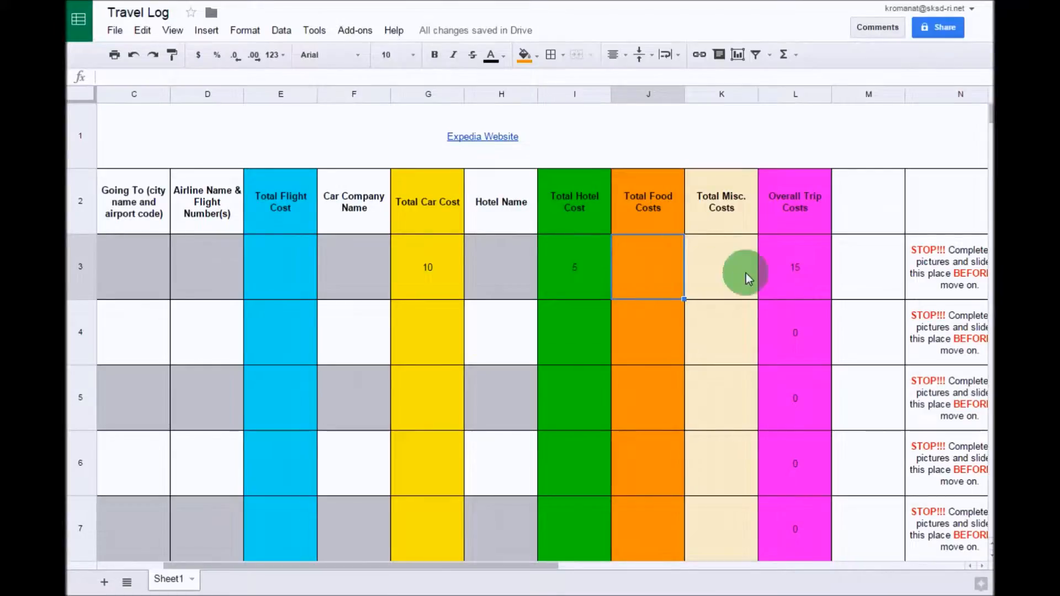
pyautogui.scroll(-5, 795, 299)
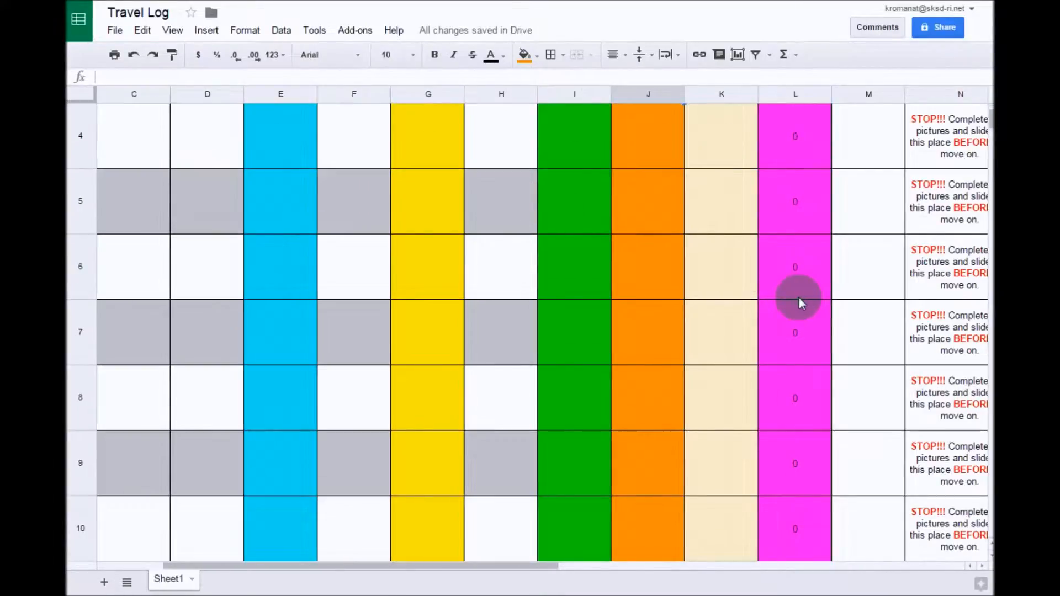
pyautogui.scroll(-1, 800, 301)
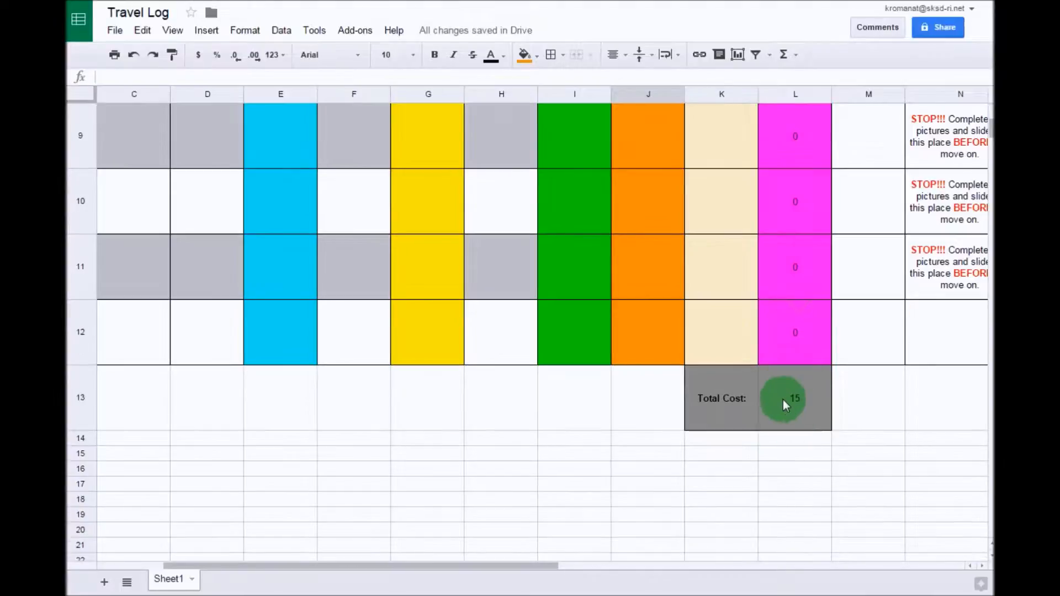
pyautogui.scroll(6, 824, 400)
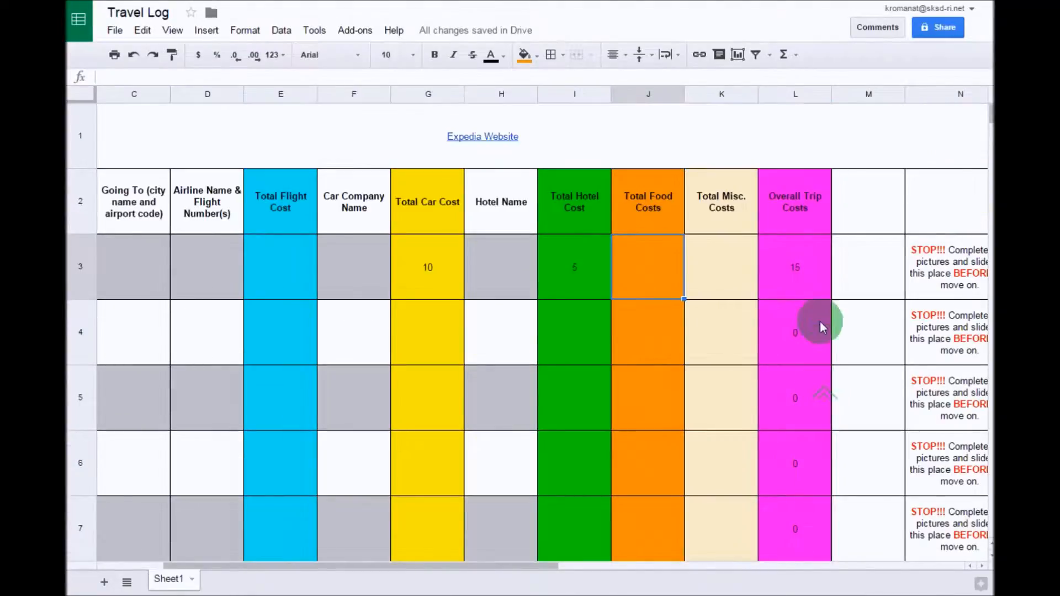
# - Enter a test car cost of 5 and food cost of 20 in row 4, and check the row sum and Total Cost
pyautogui.click(807, 267)
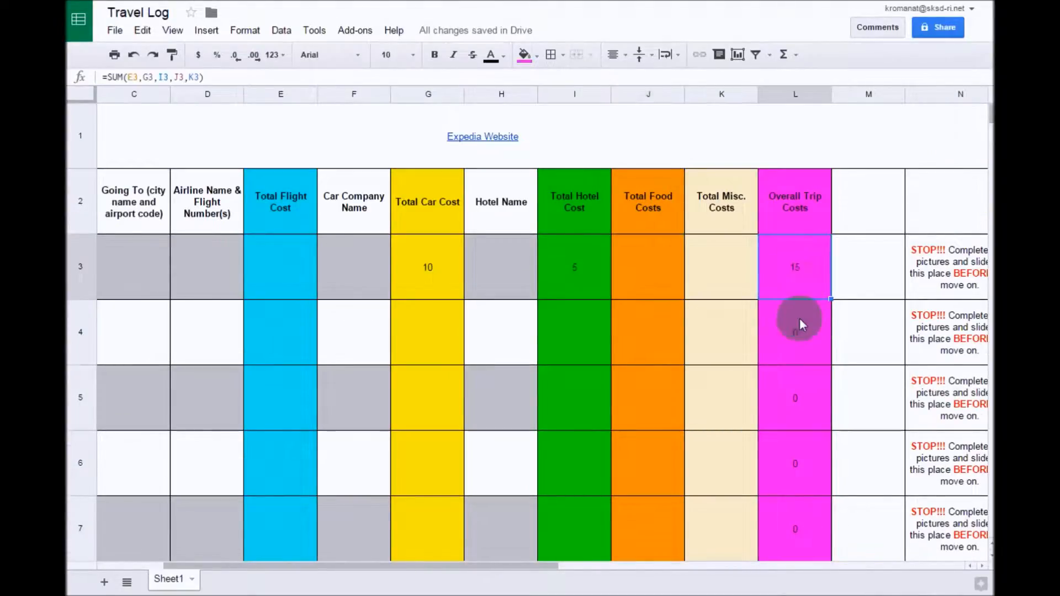
pyautogui.click(800, 318)
pyautogui.click(802, 395)
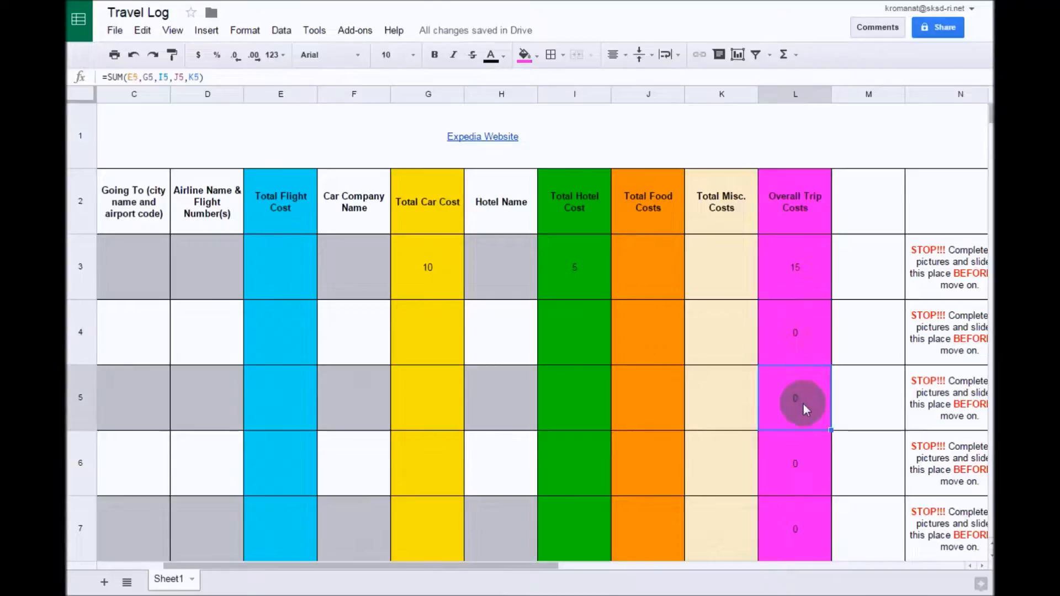
pyautogui.click(449, 333)
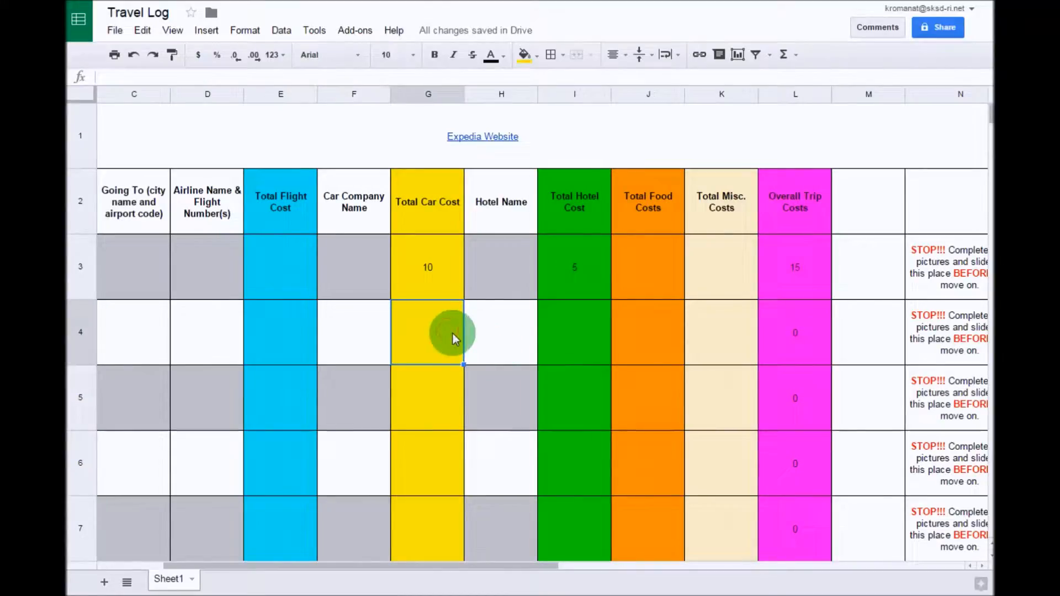
pyautogui.write('5')
pyautogui.click(658, 331)
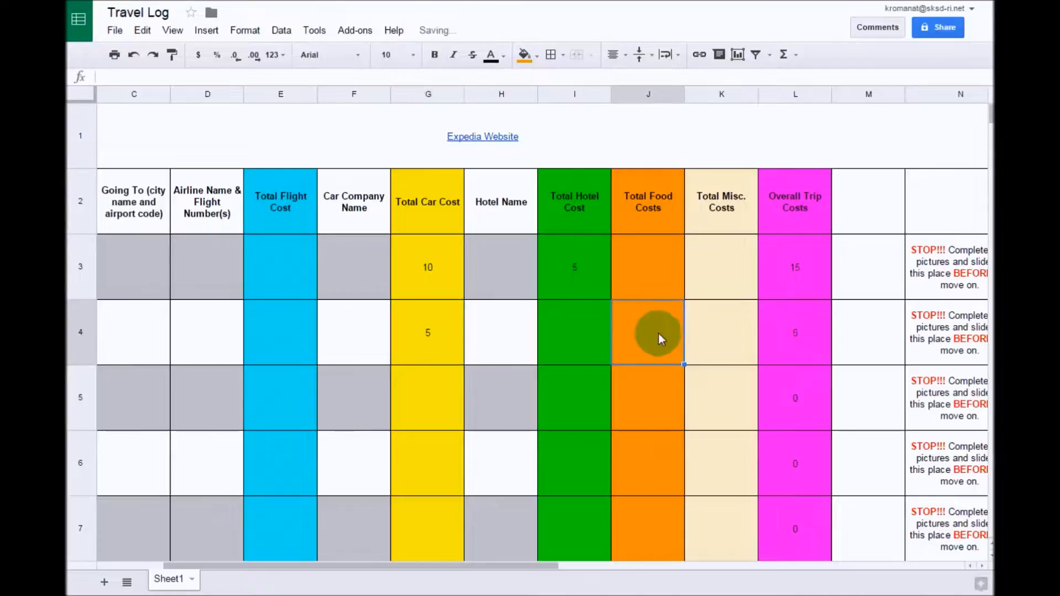
pyautogui.write('15')
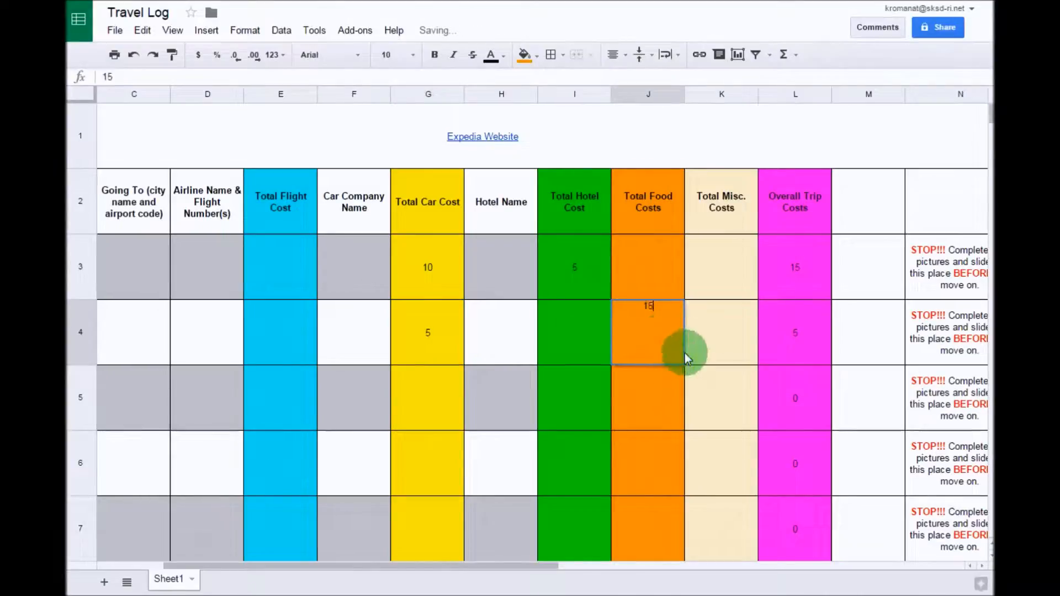
pyautogui.press('BackSpace')
pyautogui.press('BackSpace')
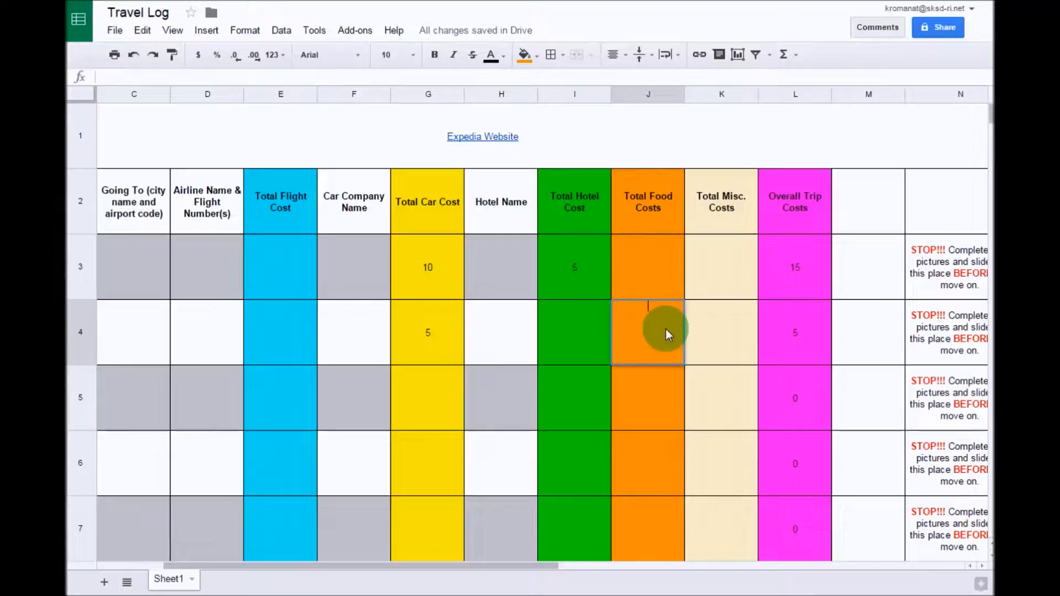
pyautogui.write('20')
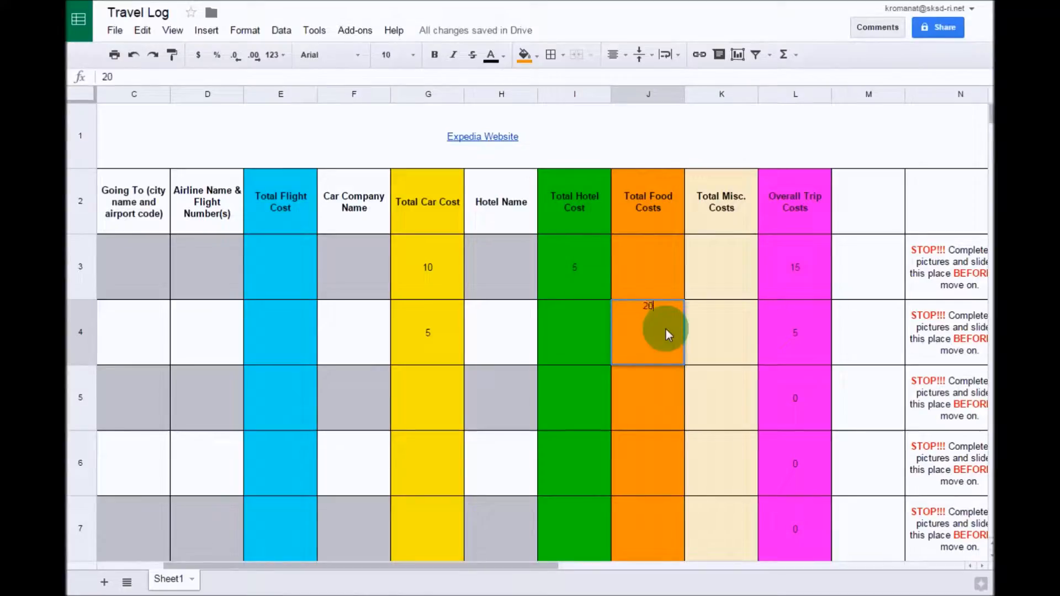
pyautogui.click(703, 330)
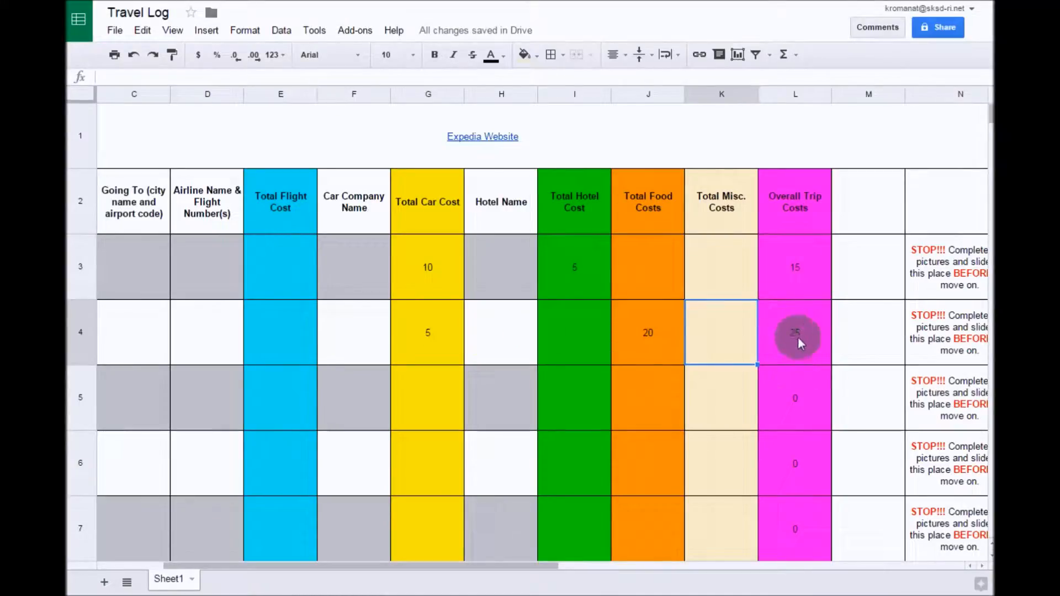
pyautogui.scroll(-5, 792, 426)
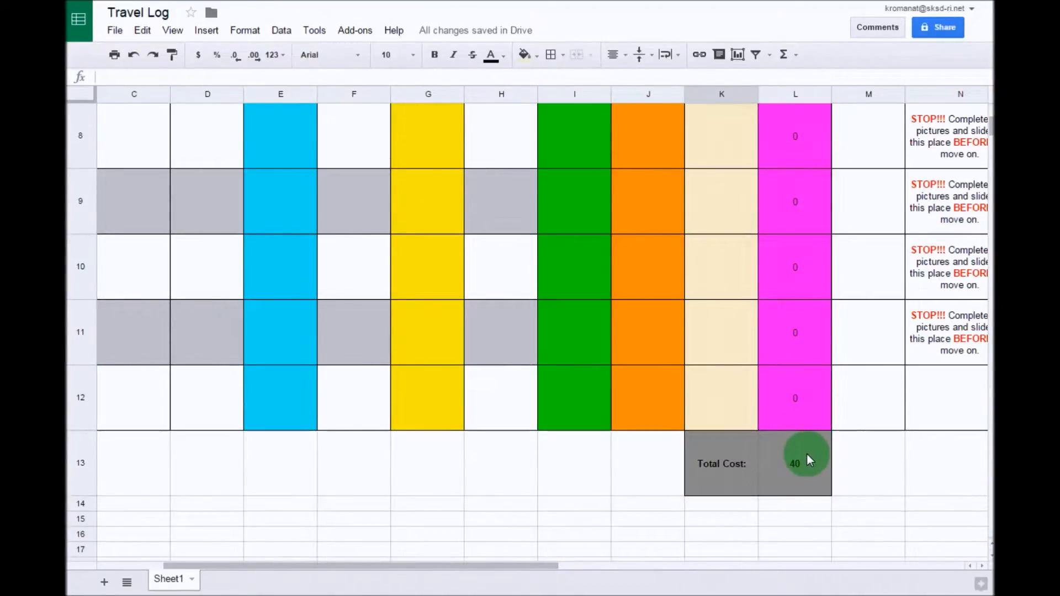
pyautogui.scroll(5, 810, 453)
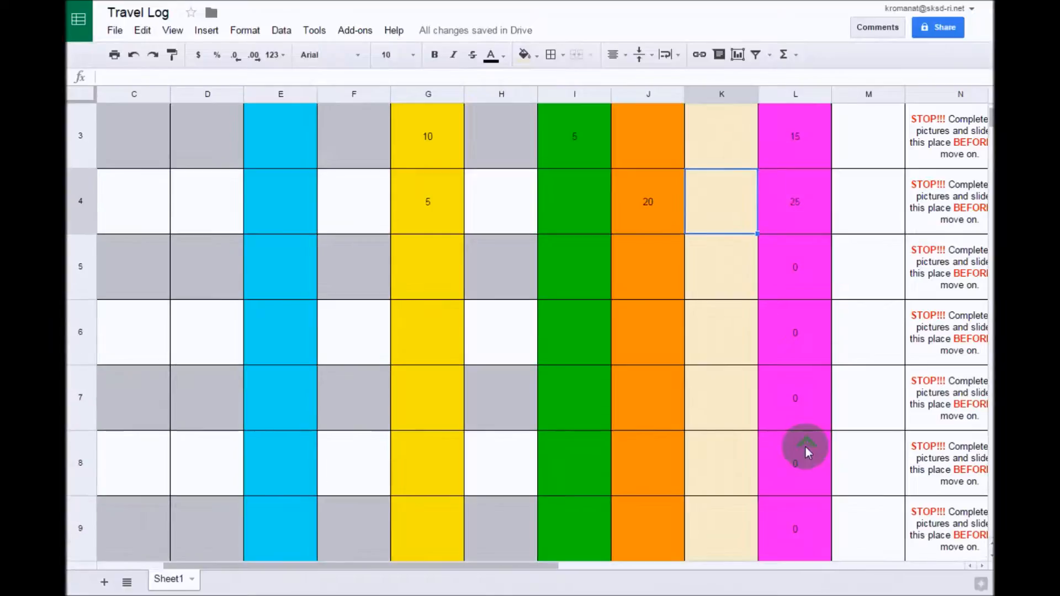
# - Clear the test costs from G3, I3, G4 and J4
pyautogui.click(428, 265)
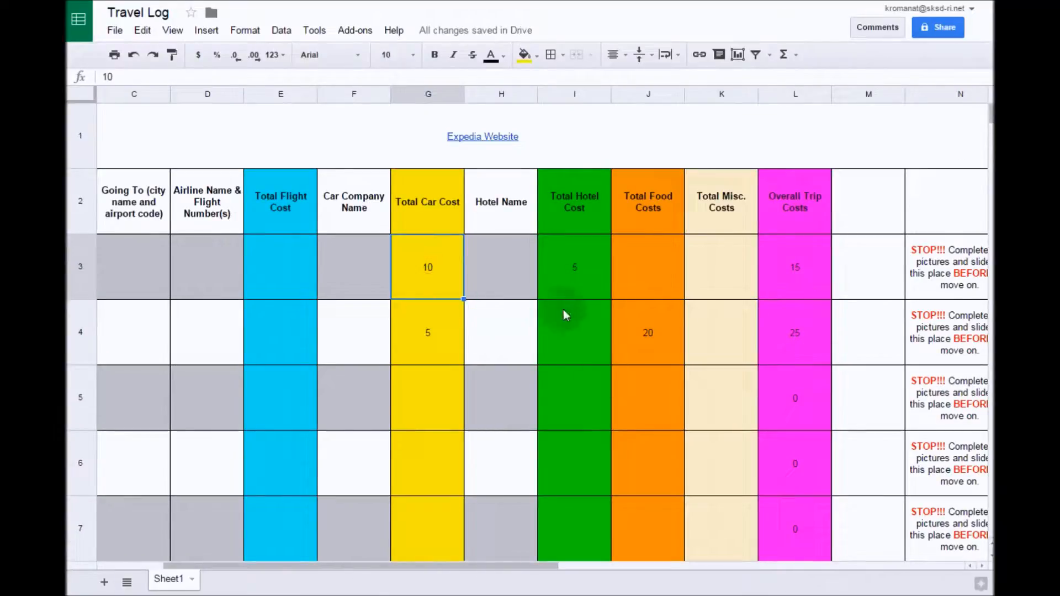
pyautogui.press('Delete')
pyautogui.click(584, 273)
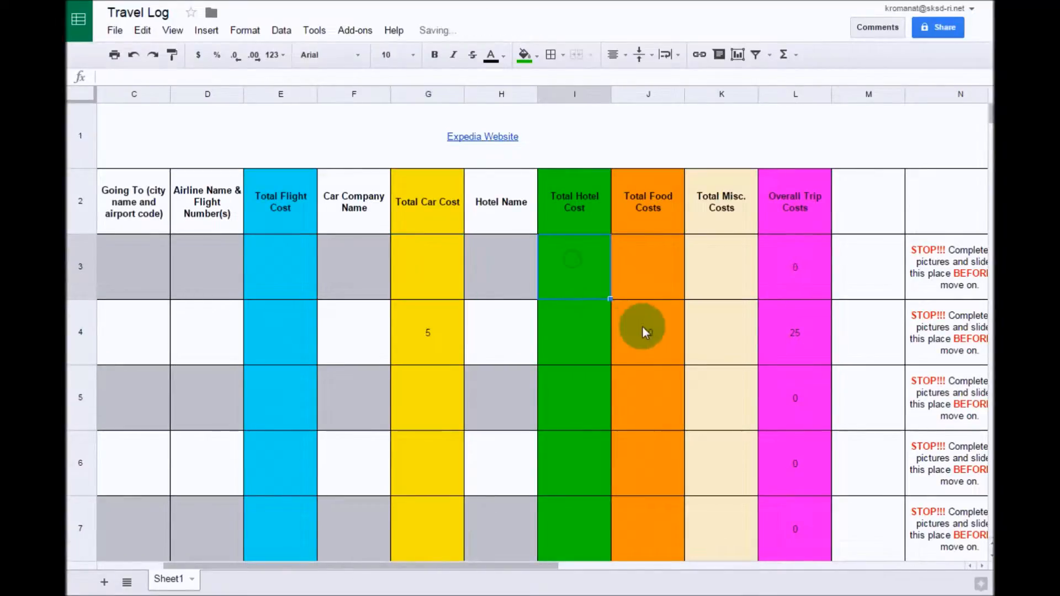
pyautogui.click(433, 338)
pyautogui.press('Delete')
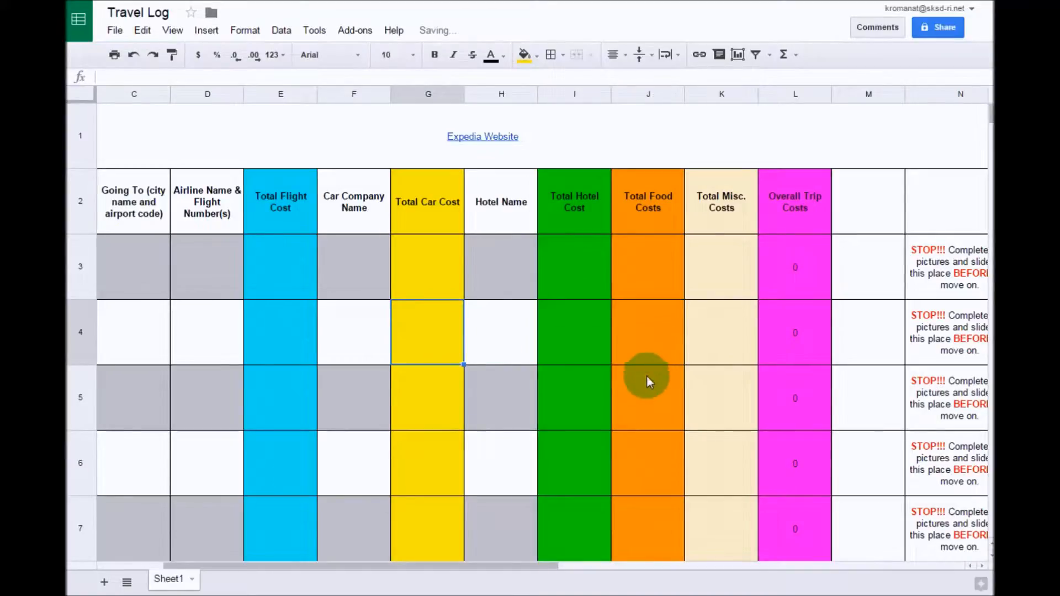
pyautogui.click(647, 377)
pyautogui.scroll(-10, 644, 377)
pyautogui.scroll(10, 644, 378)
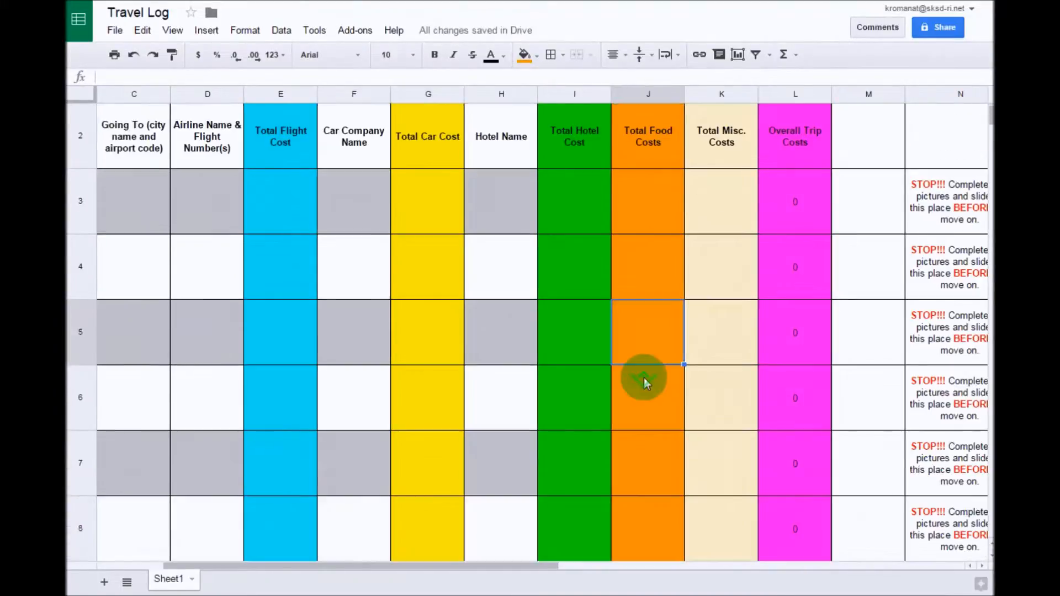
pyautogui.scroll(1, 644, 378)
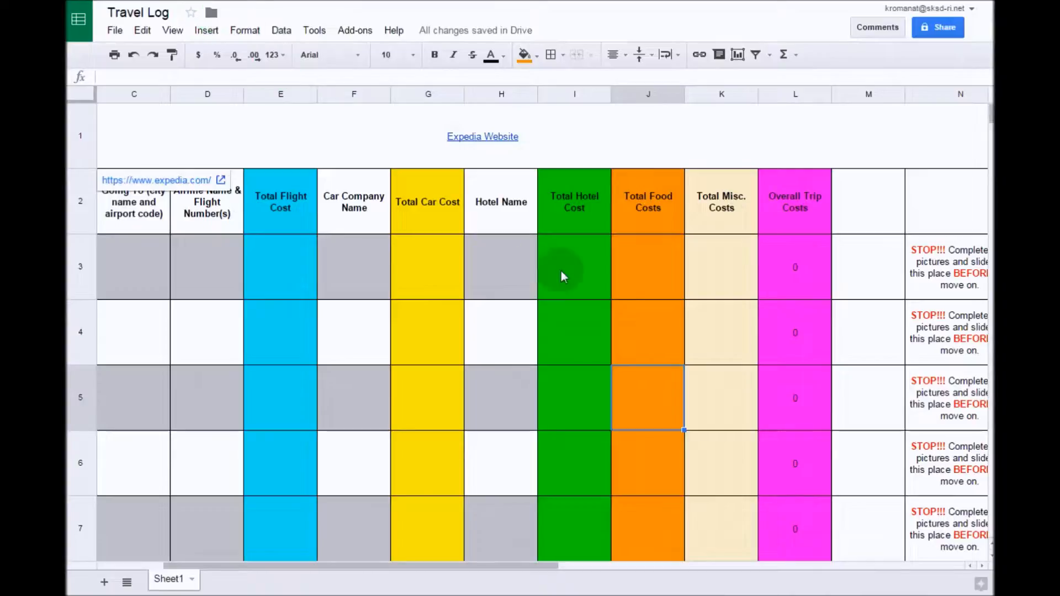
pyautogui.scroll(-1, 553, 290)
pyautogui.scroll(1, 553, 291)
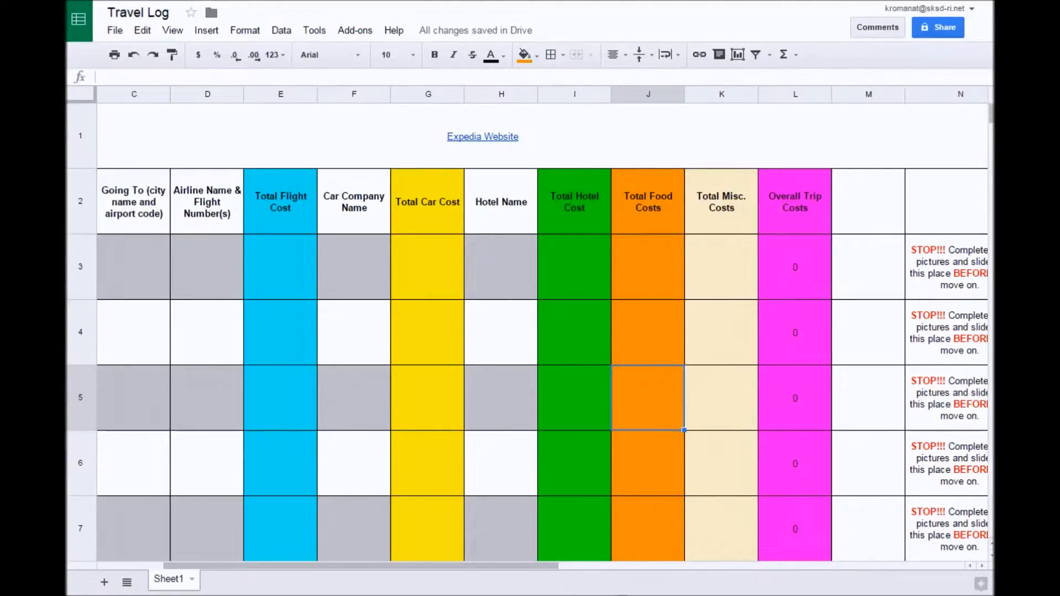
# - Check the stop sign column in the finished reference picture and search Google for "stop sign" images to insert at M3
pyautogui.click(474, 595)
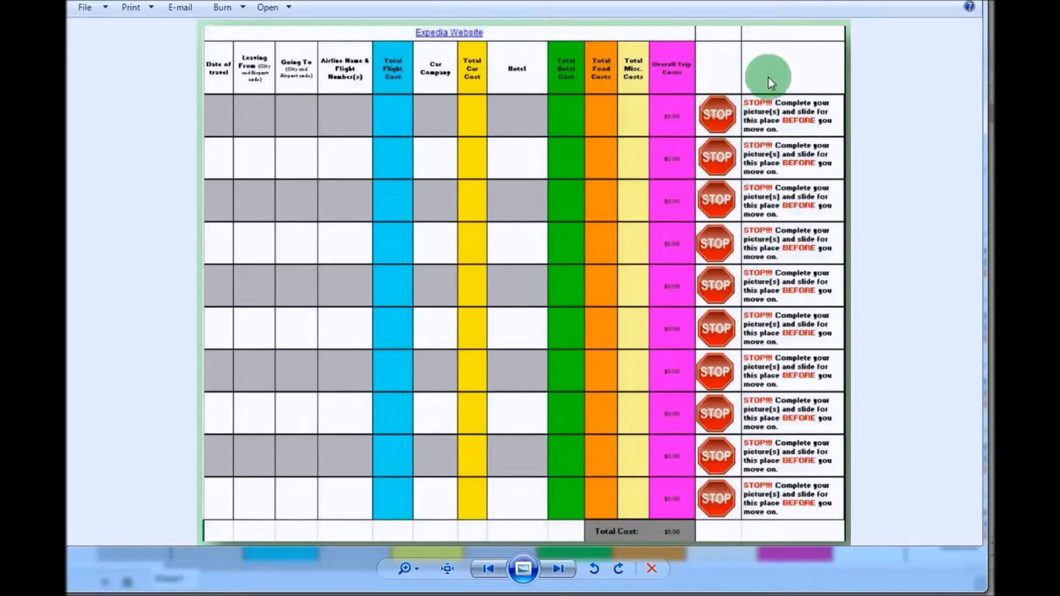
pyautogui.click(913, 0)
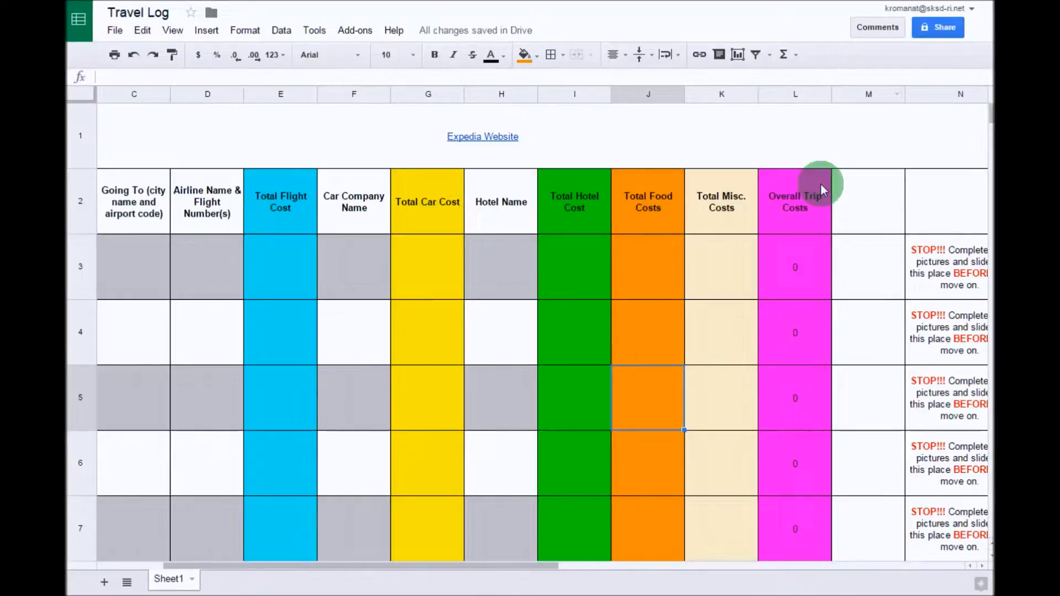
pyautogui.click(865, 252)
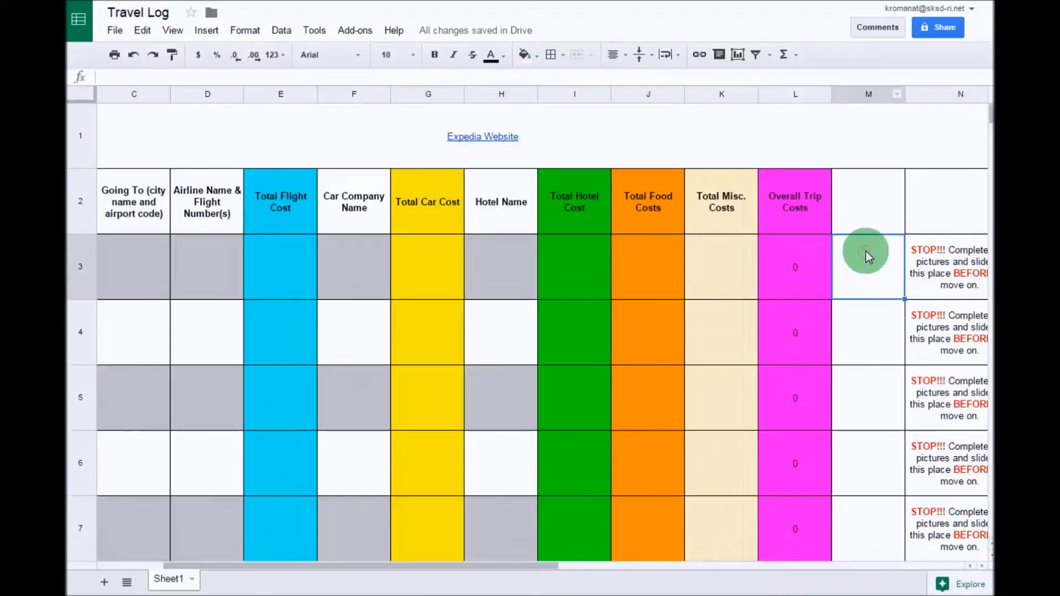
pyautogui.click(207, 31)
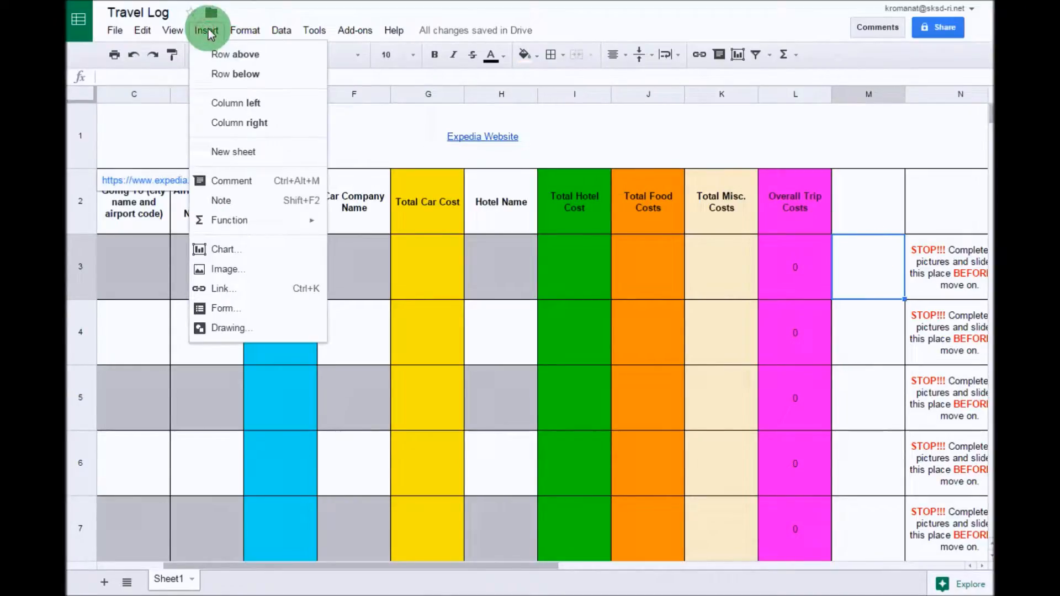
pyautogui.click(214, 266)
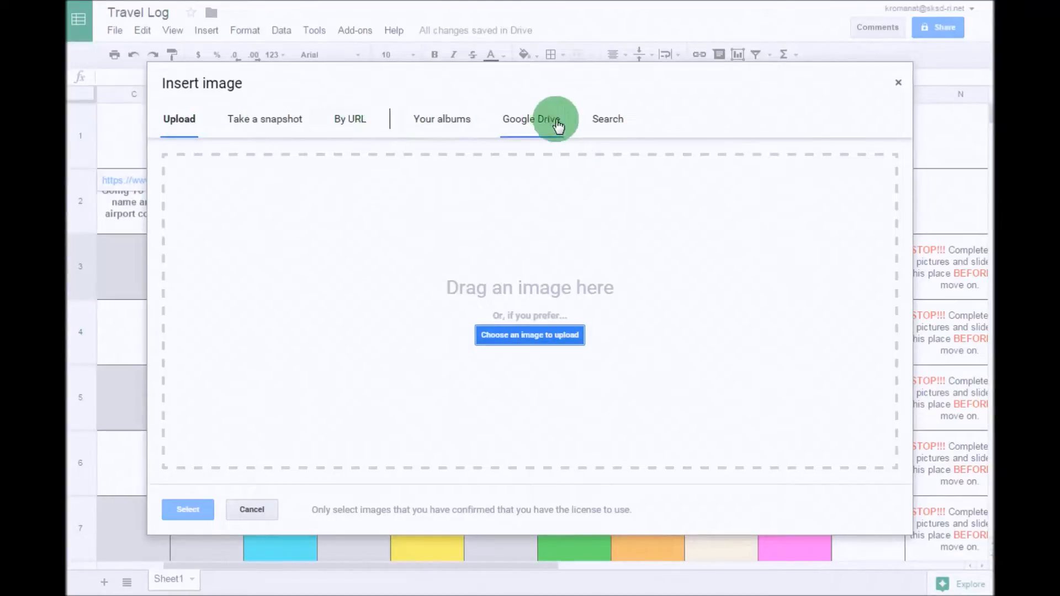
pyautogui.click(606, 123)
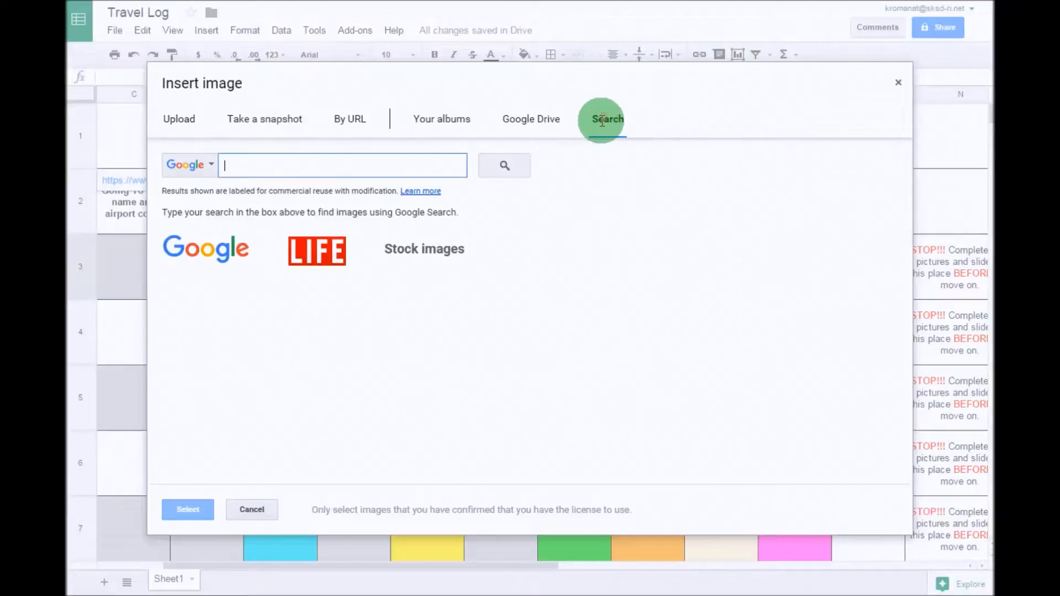
pyautogui.write('stop sign')
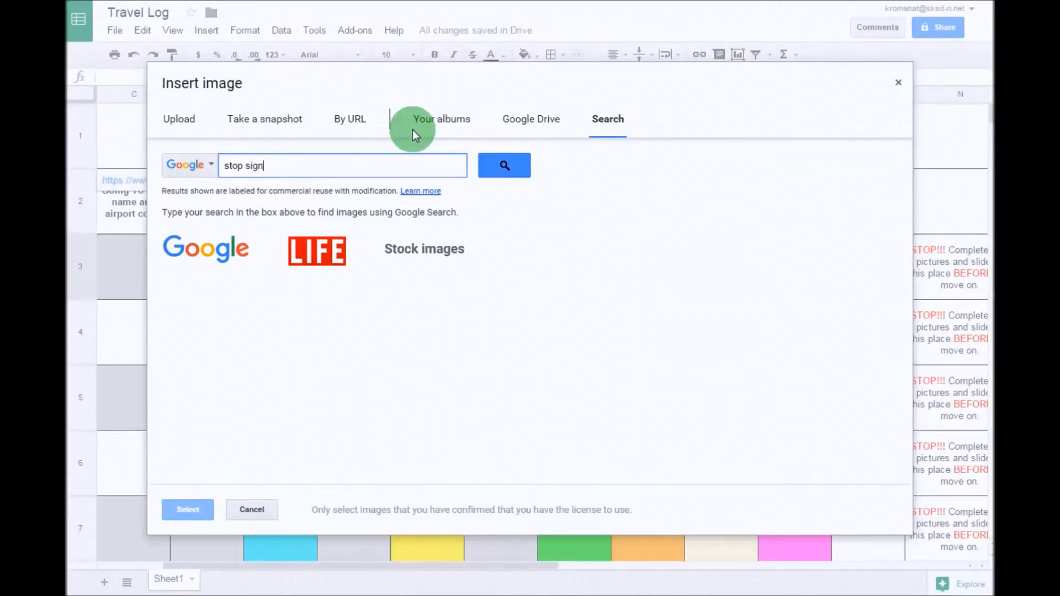
pyautogui.click(497, 166)
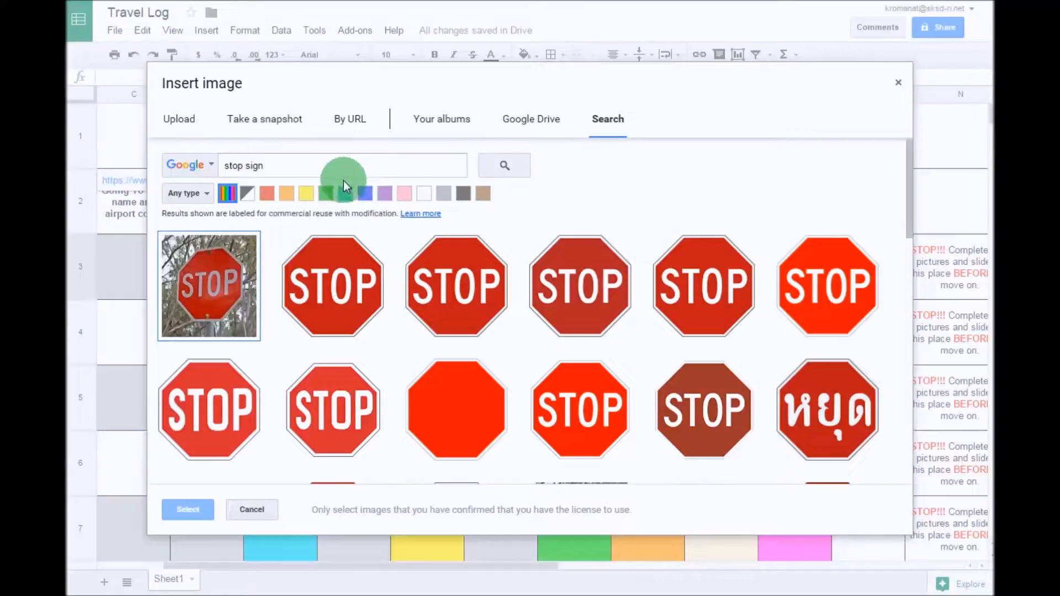
# - Filter the stop sign image results to Clip art and insert the bright red sign with a thin black outline
pyautogui.click(204, 193)
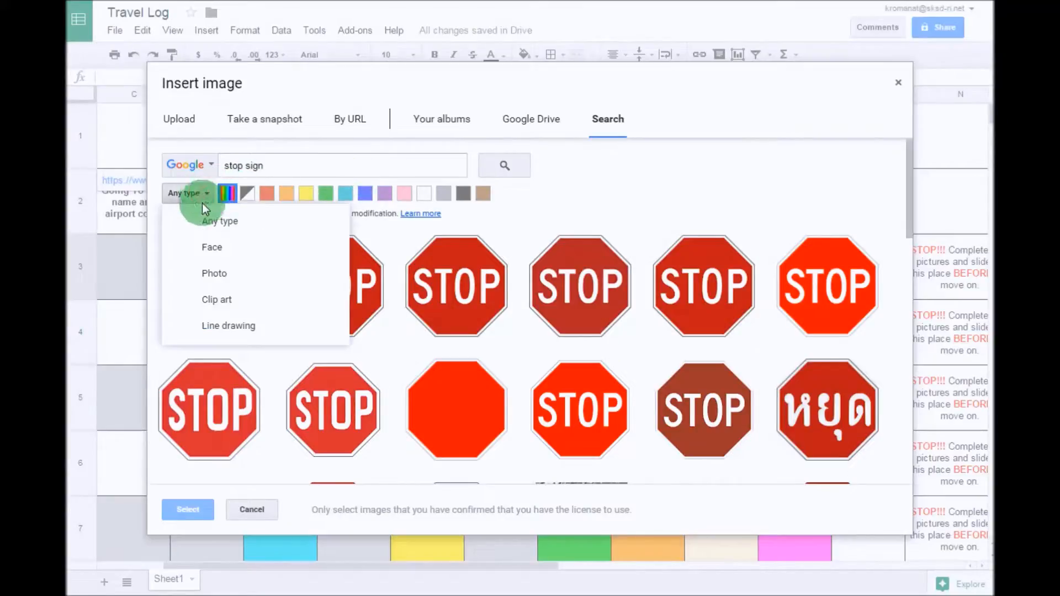
pyautogui.click(208, 301)
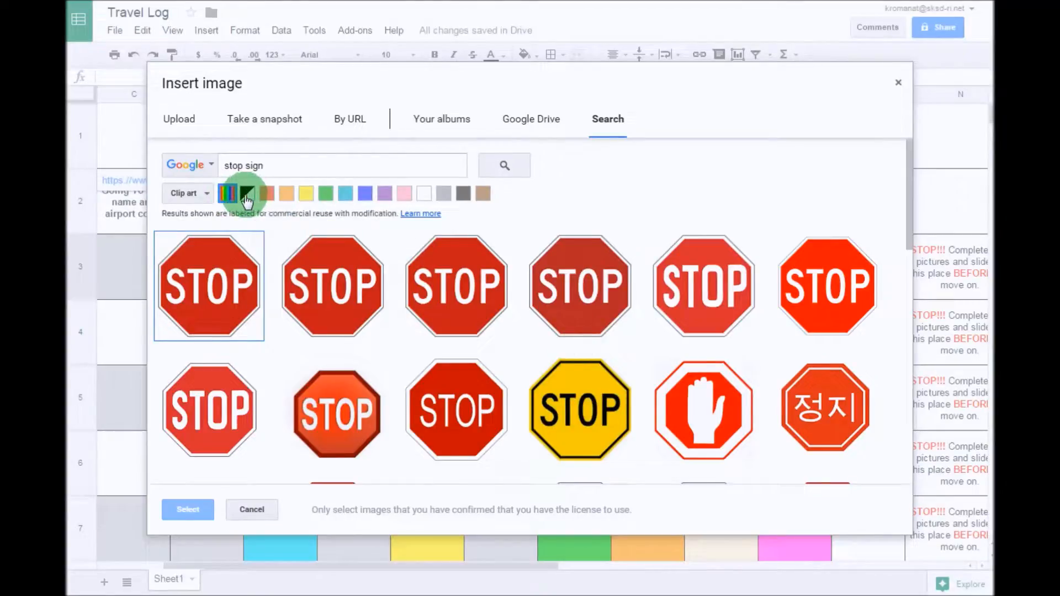
pyautogui.scroll(-3, 660, 323)
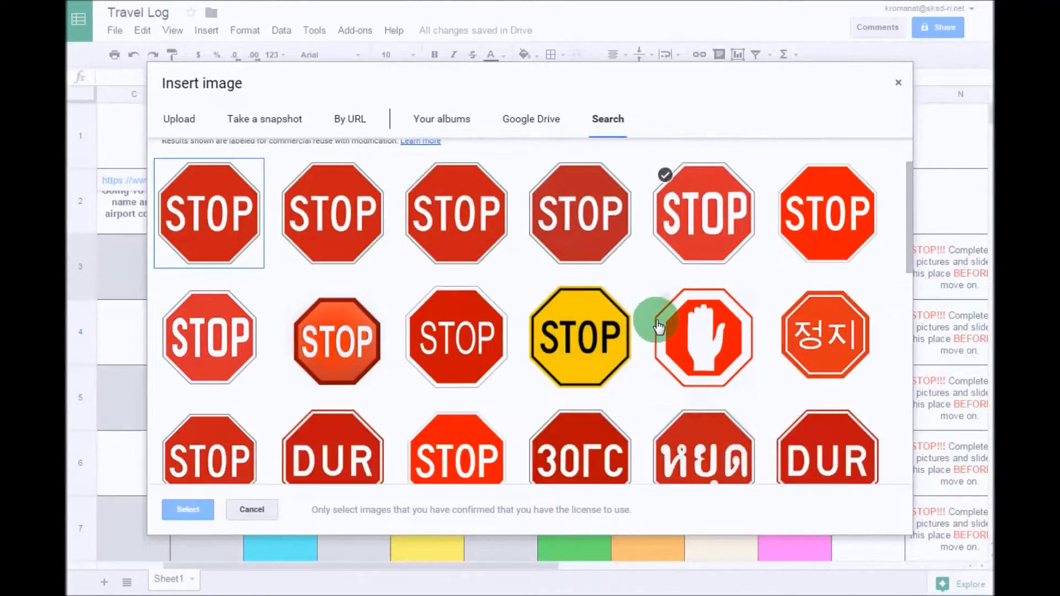
pyautogui.scroll(3, 660, 326)
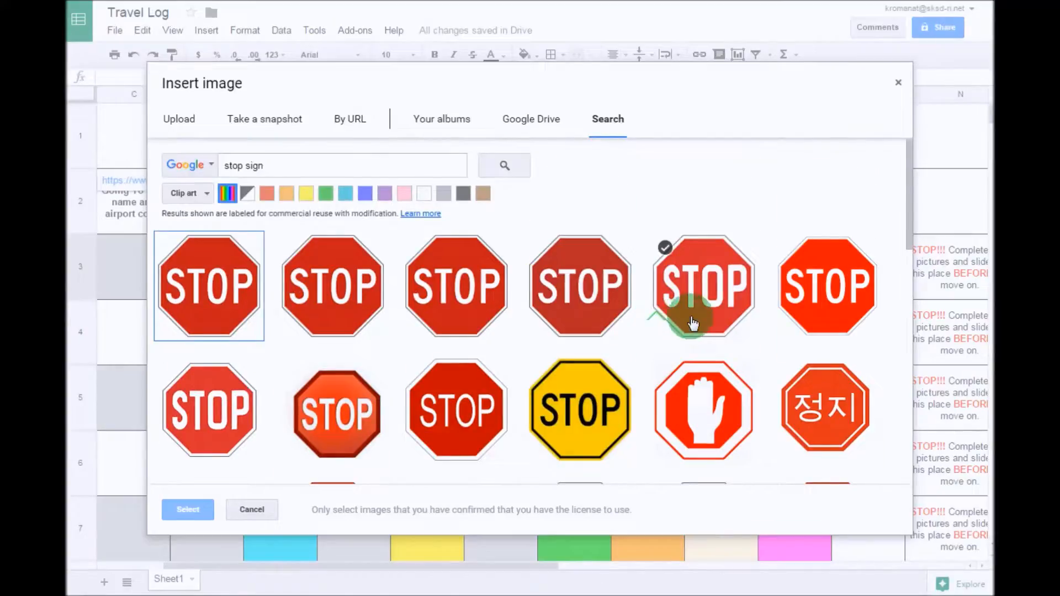
pyautogui.click(707, 293)
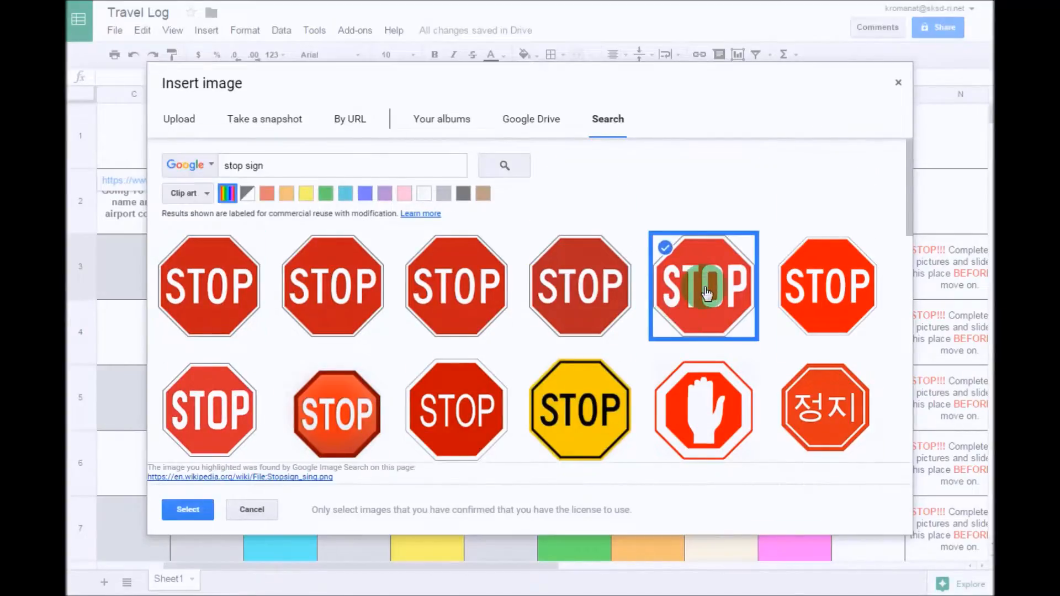
pyautogui.click(190, 511)
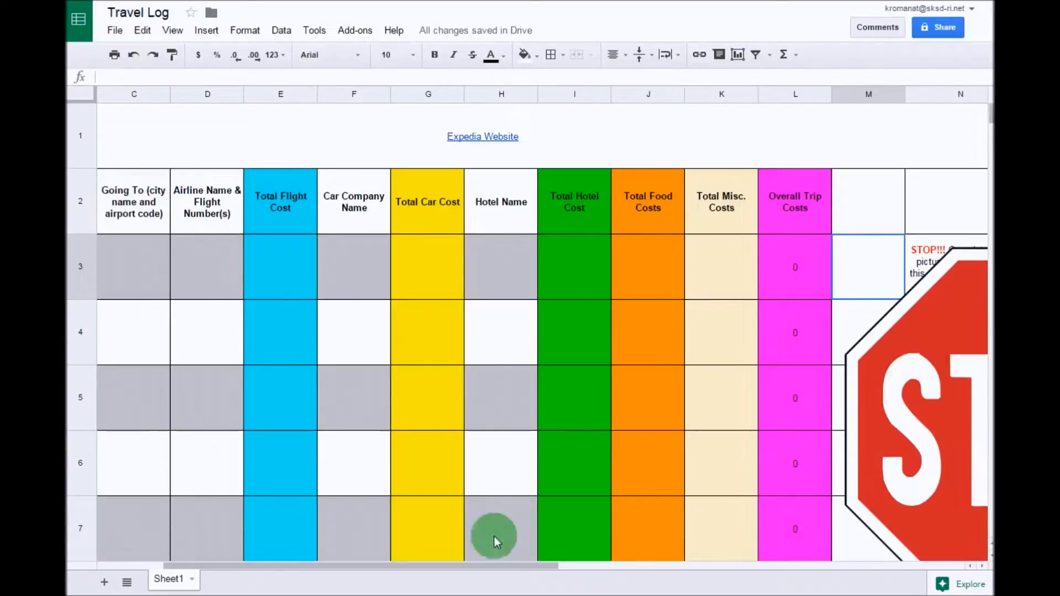
# - Shrink the inserted stop sign image and place it inside cell M3
pyautogui.moveTo(459, 565); pyautogui.dragTo(583, 567)
pyautogui.moveTo(812, 367); pyautogui.dragTo(527, 273)
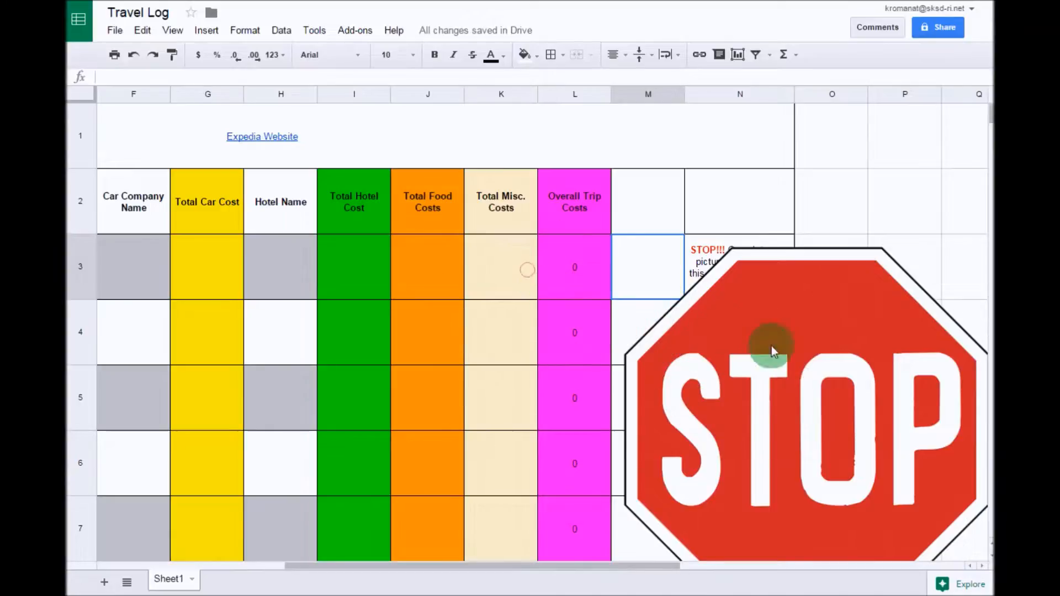
pyautogui.scroll(-2, 851, 378)
pyautogui.click(820, 332)
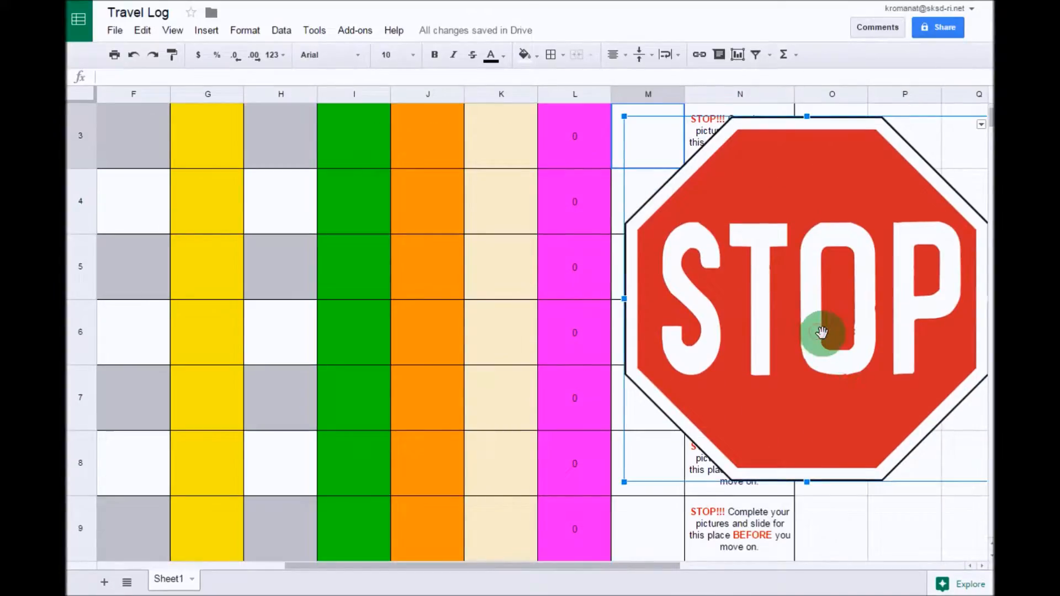
pyautogui.moveTo(630, 473); pyautogui.dragTo(661, 179)
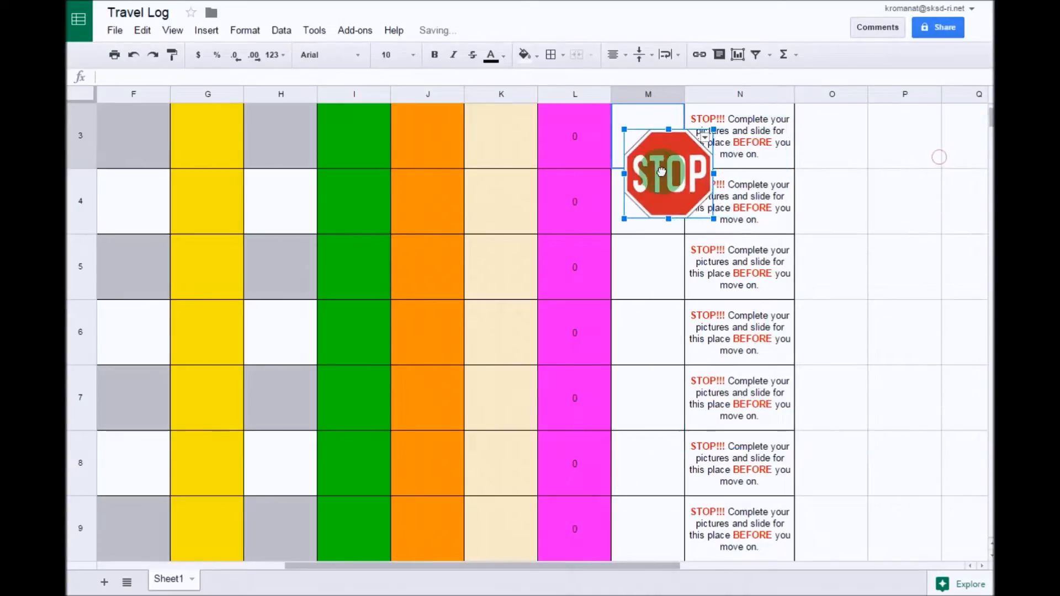
pyautogui.scroll(2, 828, 260)
pyautogui.click(683, 309)
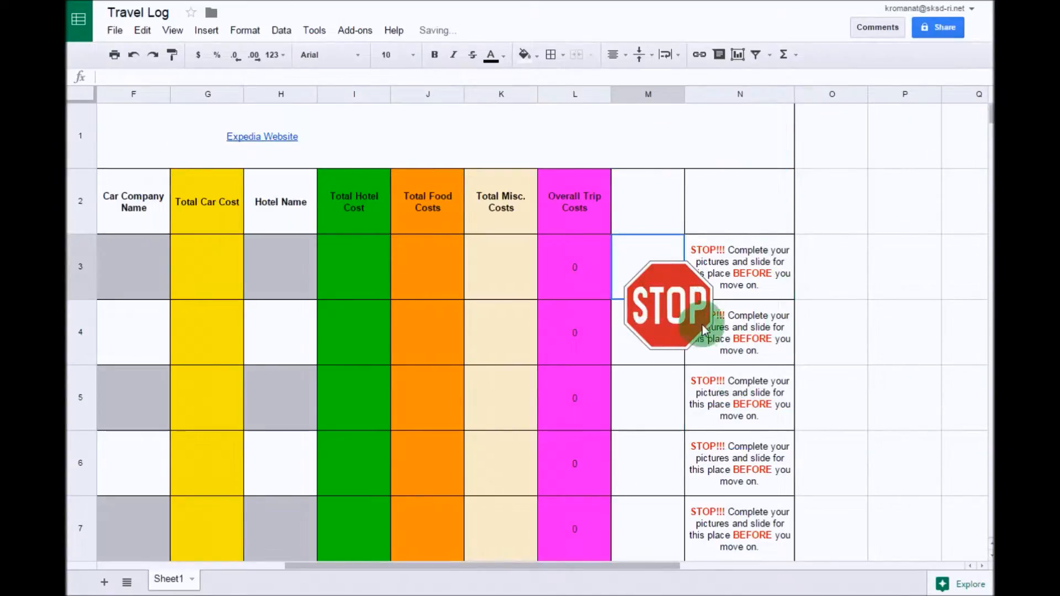
pyautogui.moveTo(714, 351); pyautogui.dragTo(647, 267)
pyautogui.moveTo(679, 298); pyautogui.dragTo(647, 267)
pyautogui.click(657, 320)
pyautogui.click(651, 285)
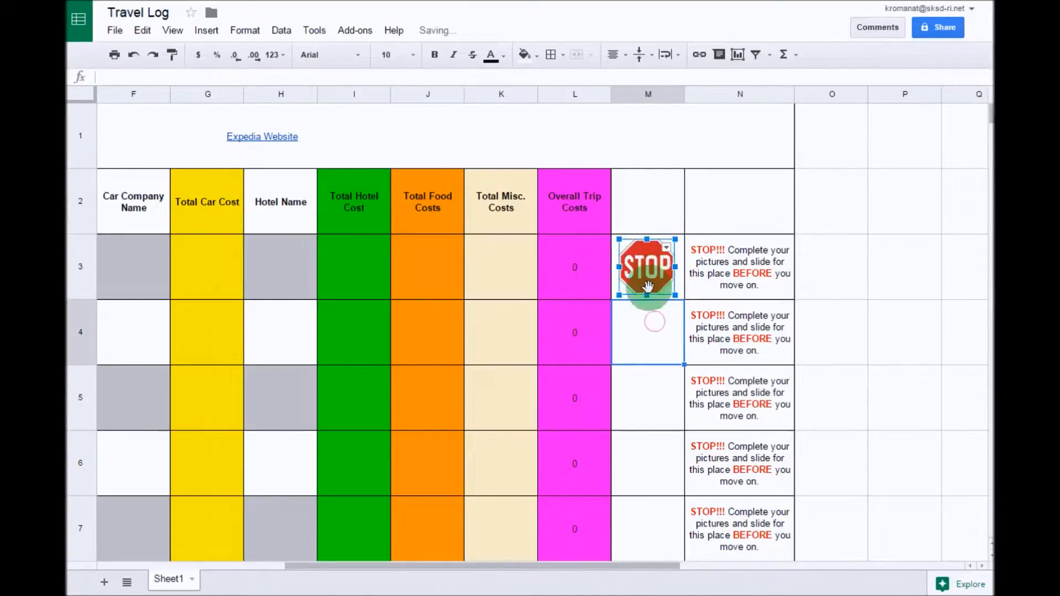
# - Try narrowing column M around the stop sign, undo the resize, and delete the floating image from M3
pyautogui.moveTo(685, 89); pyautogui.dragTo(654, 90)
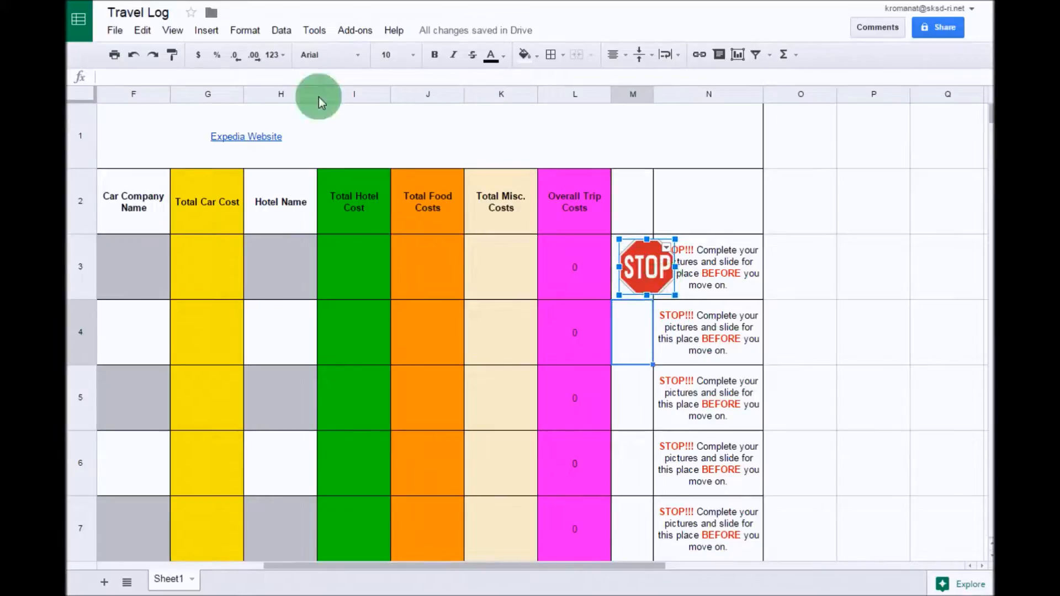
pyautogui.click(134, 54)
pyautogui.moveTo(647, 266); pyautogui.dragTo(644, 264)
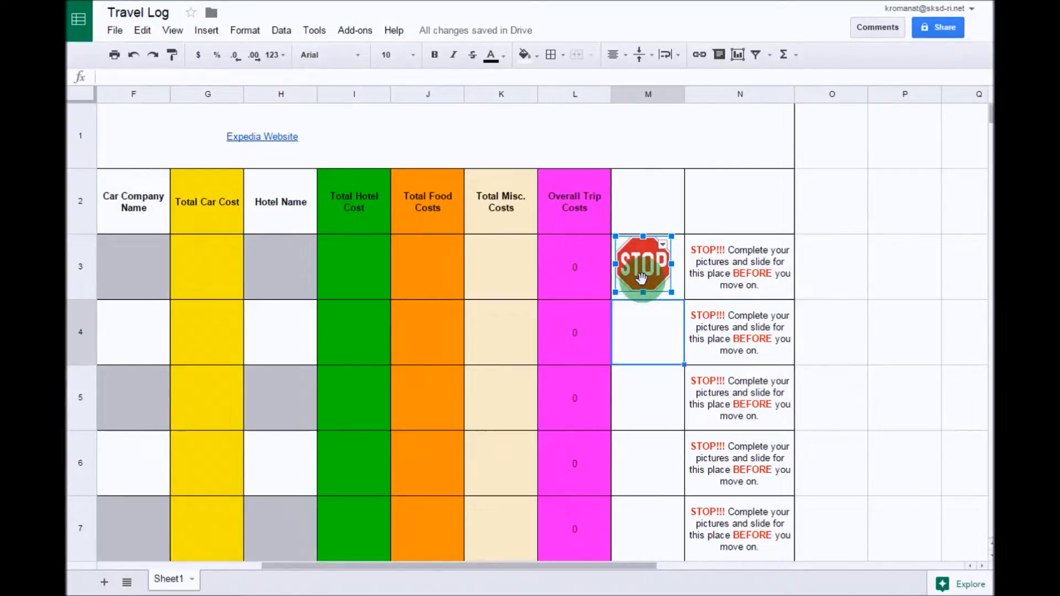
pyautogui.press('Delete')
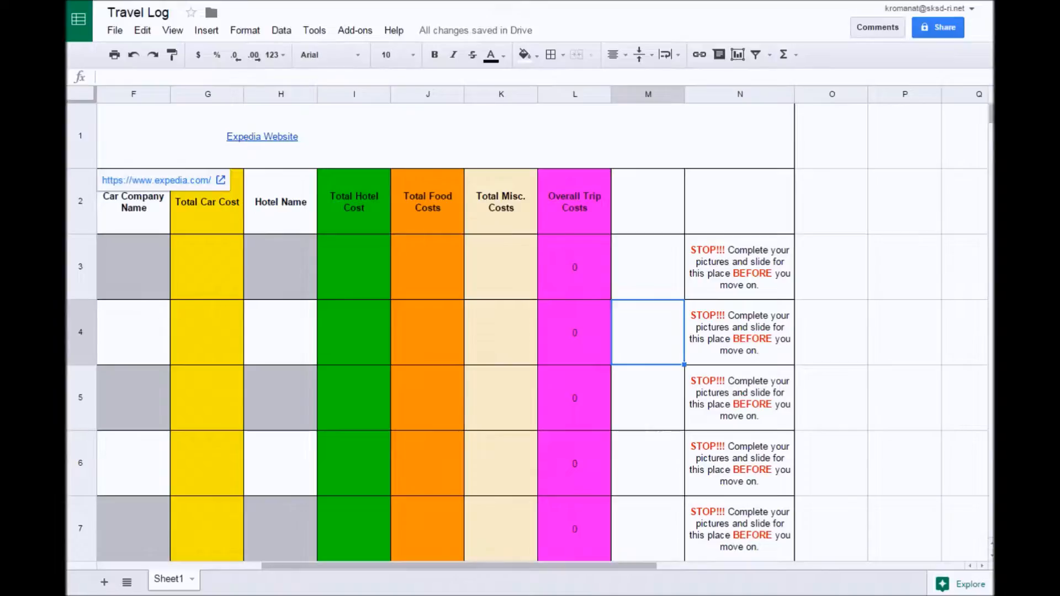
# - Switch to Google Images, search for "stop sign clip art", and filter the results to Transparent images
pyautogui.click(558, 1)
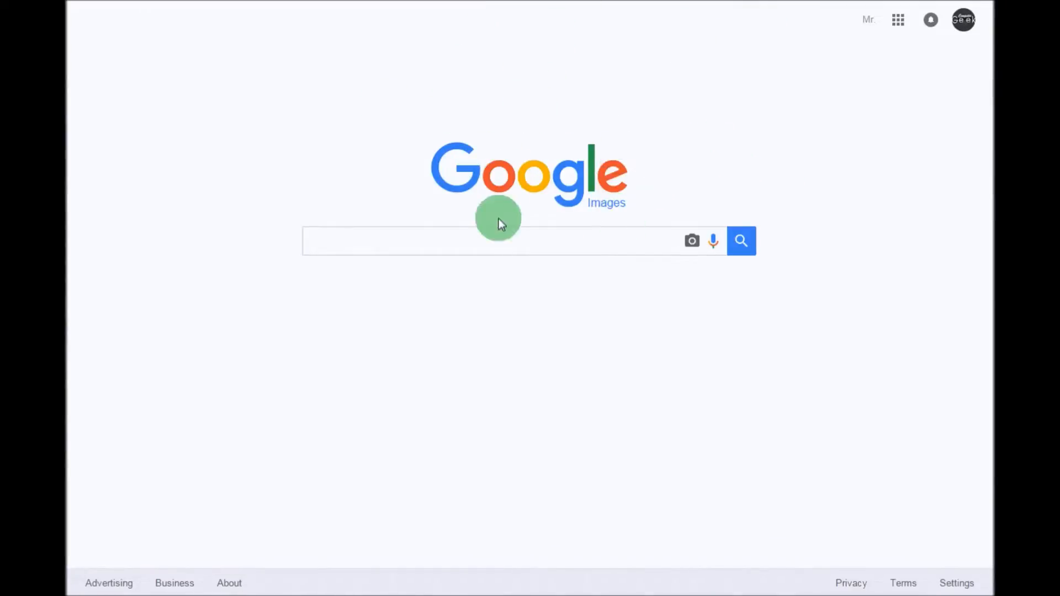
pyautogui.click(455, 238)
pyautogui.write('stop sign')
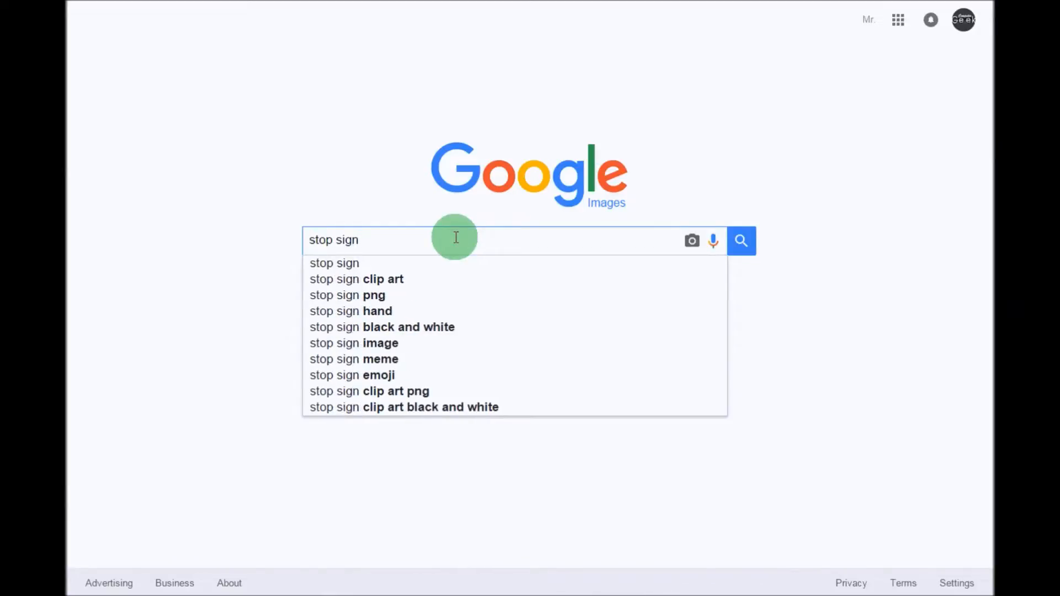
pyautogui.click(400, 279)
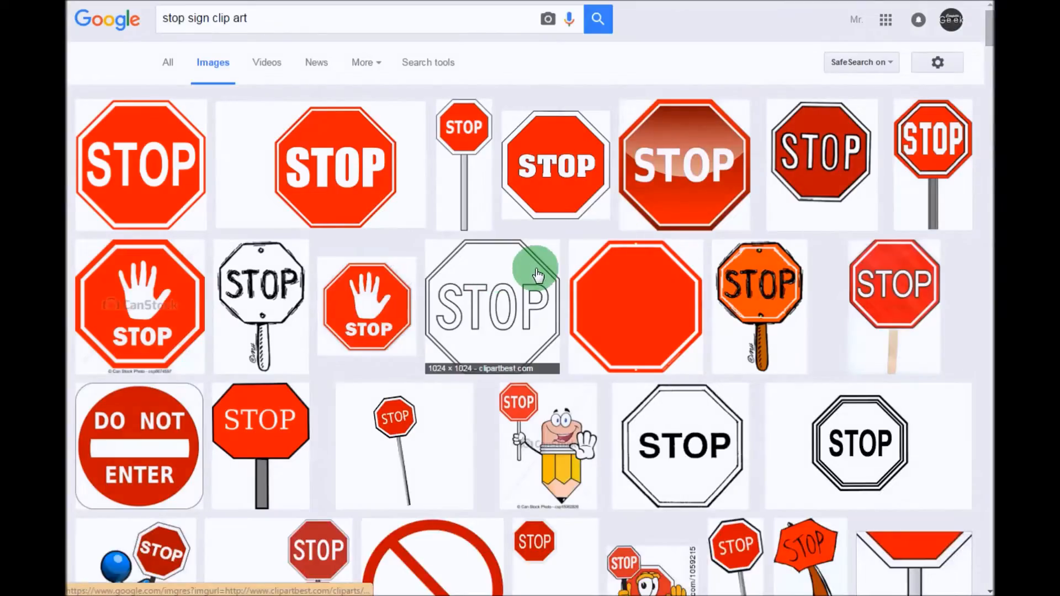
pyautogui.click(428, 62)
pyautogui.click(242, 104)
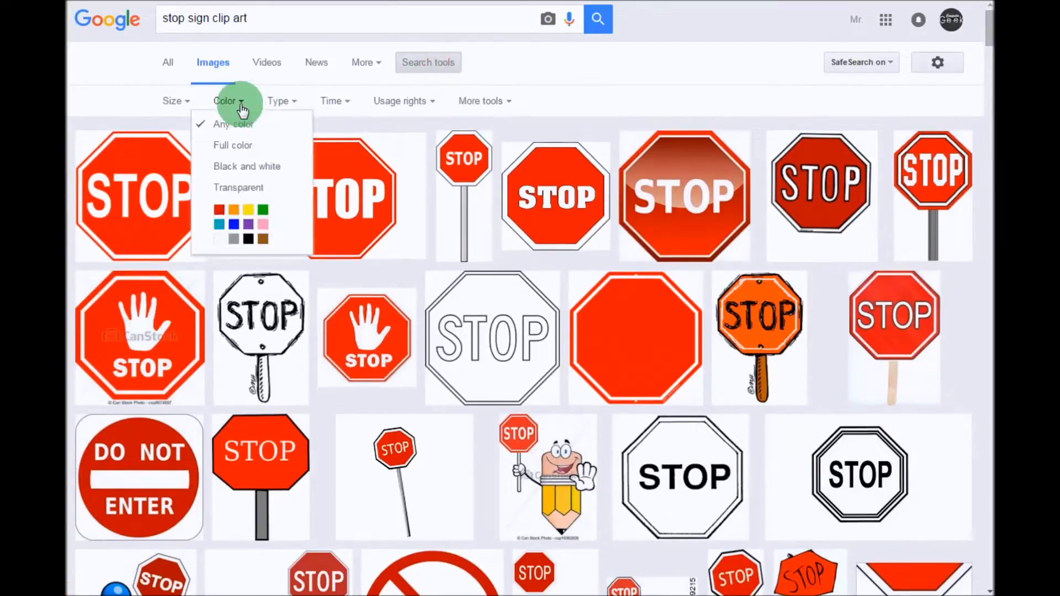
pyautogui.click(251, 187)
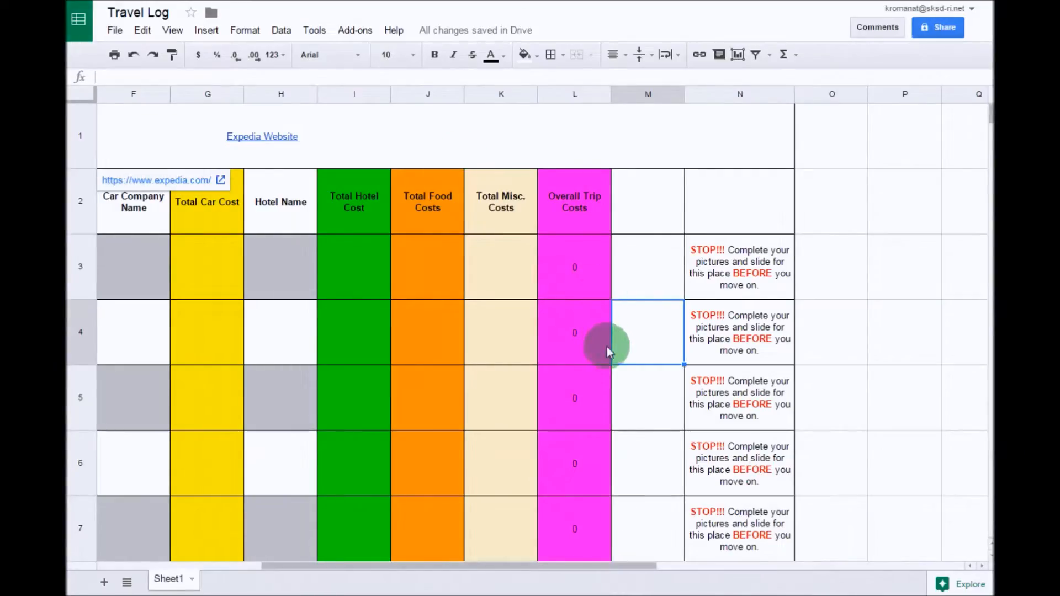
# - Enter an IMAGE formula in cell M3 with an empty pair of quotation marks for the URL: =image("")
pyautogui.moveTo(533, 568); pyautogui.dragTo(502, 568)
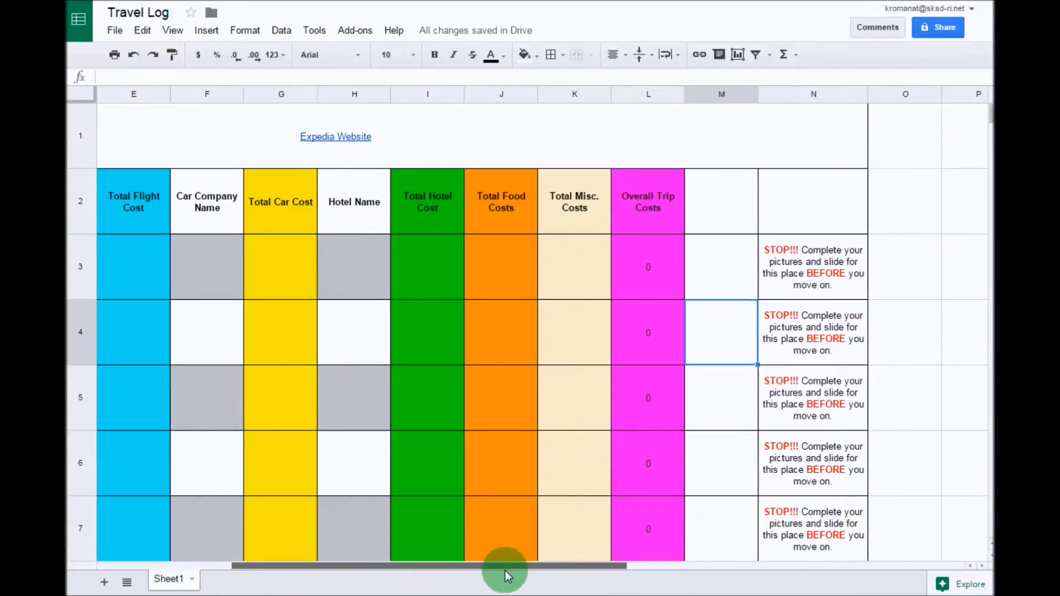
pyautogui.click(732, 282)
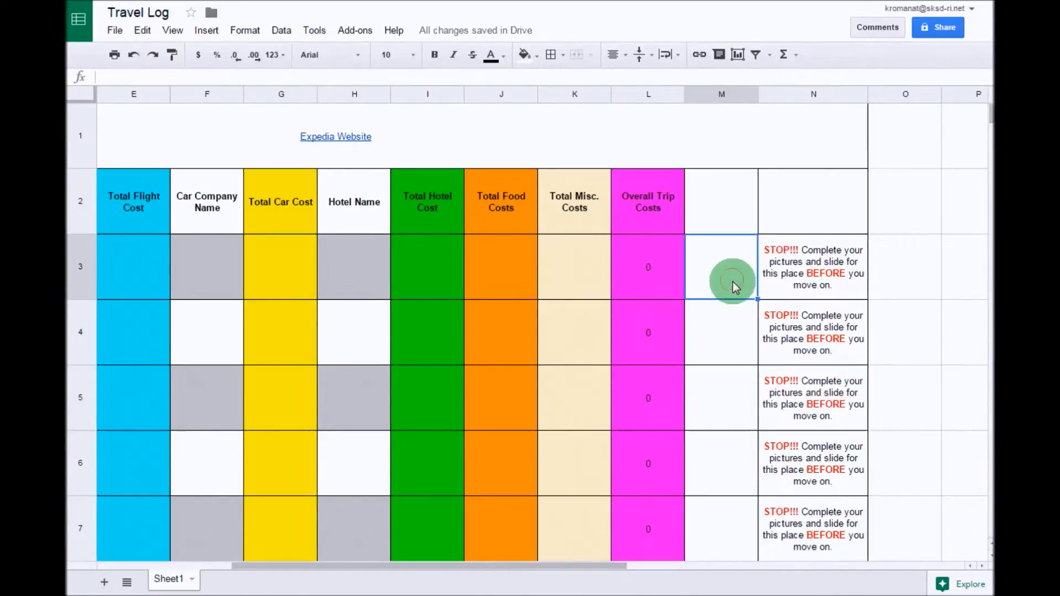
pyautogui.click(152, 79)
pyautogui.click(717, 264)
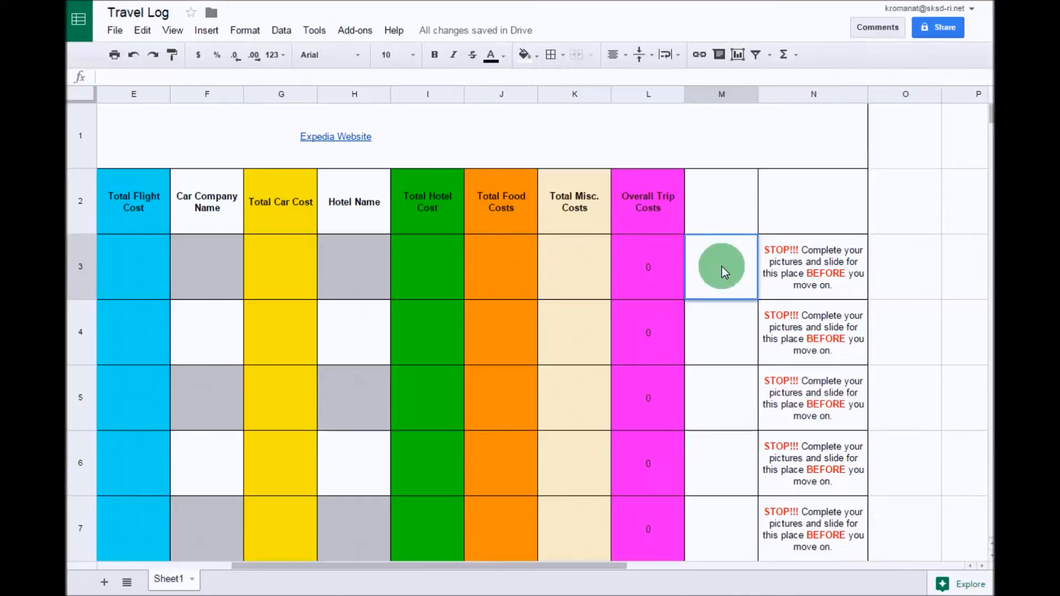
pyautogui.click(128, 78)
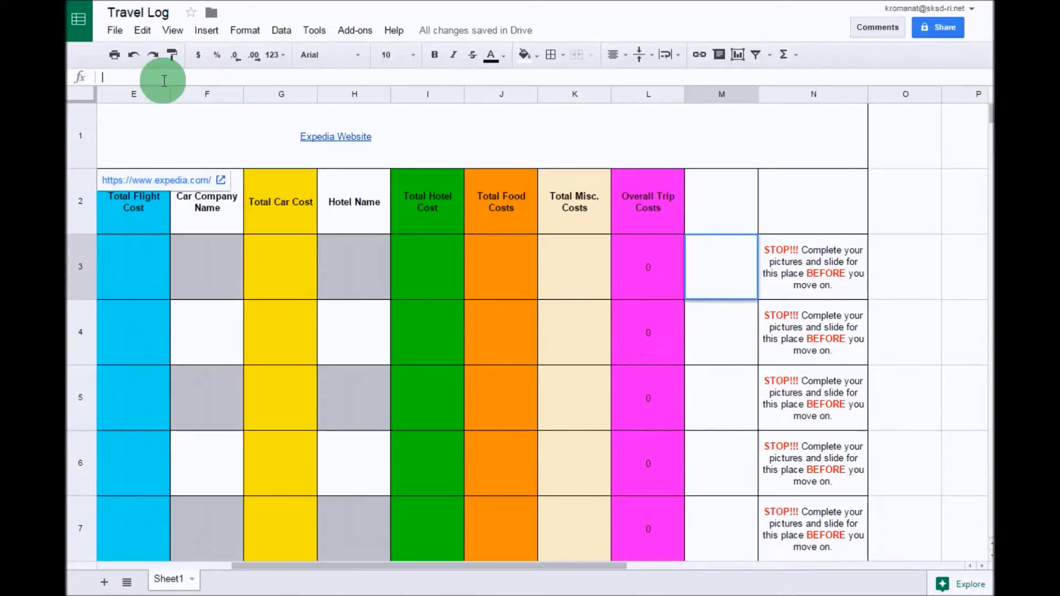
pyautogui.hscroll(-2, 152, 84)
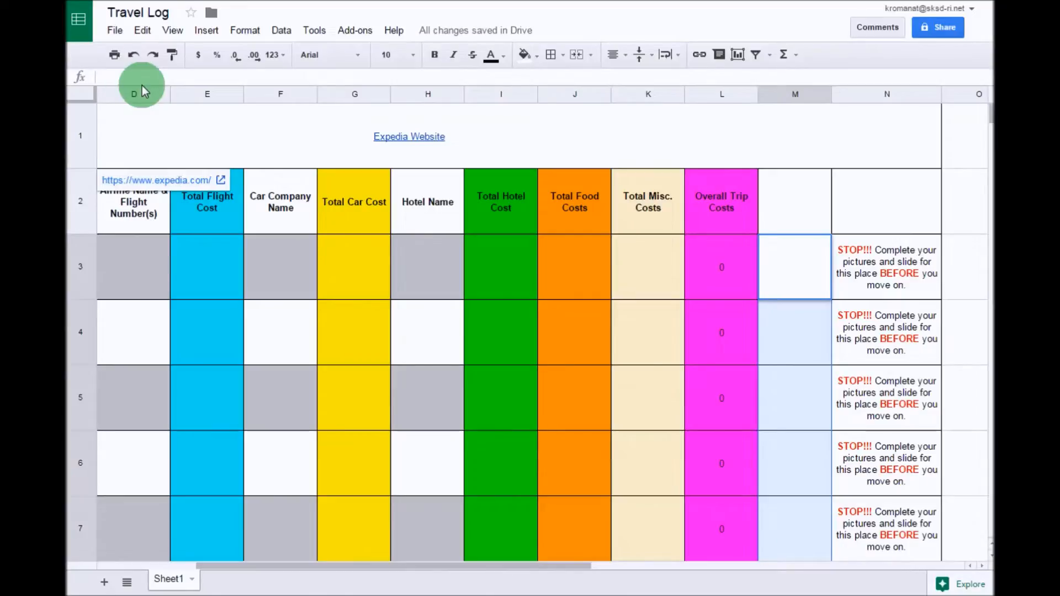
pyautogui.write('=')
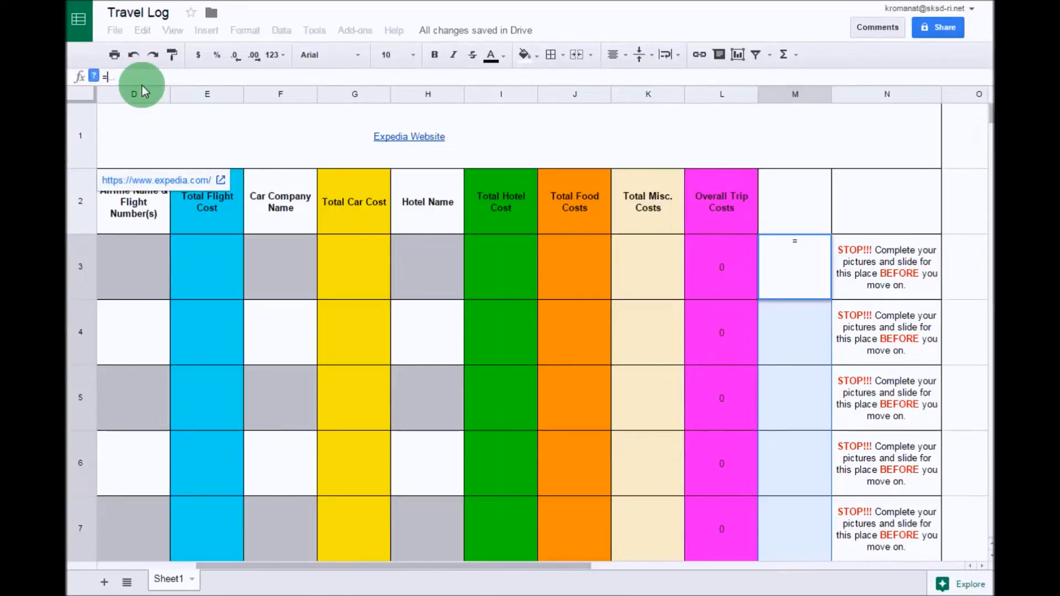
pyautogui.write('image')
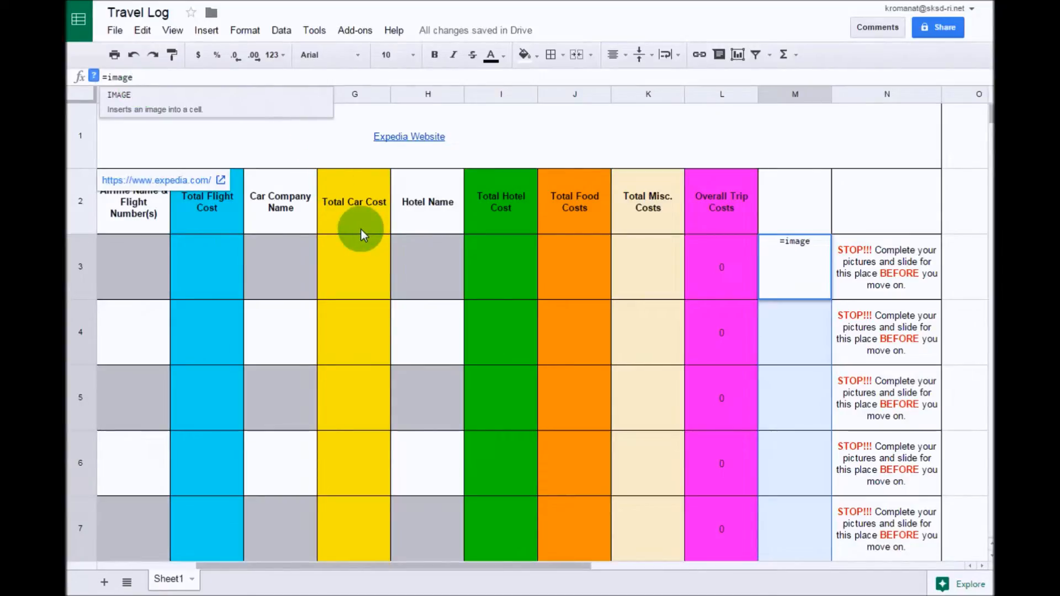
pyautogui.write('(')
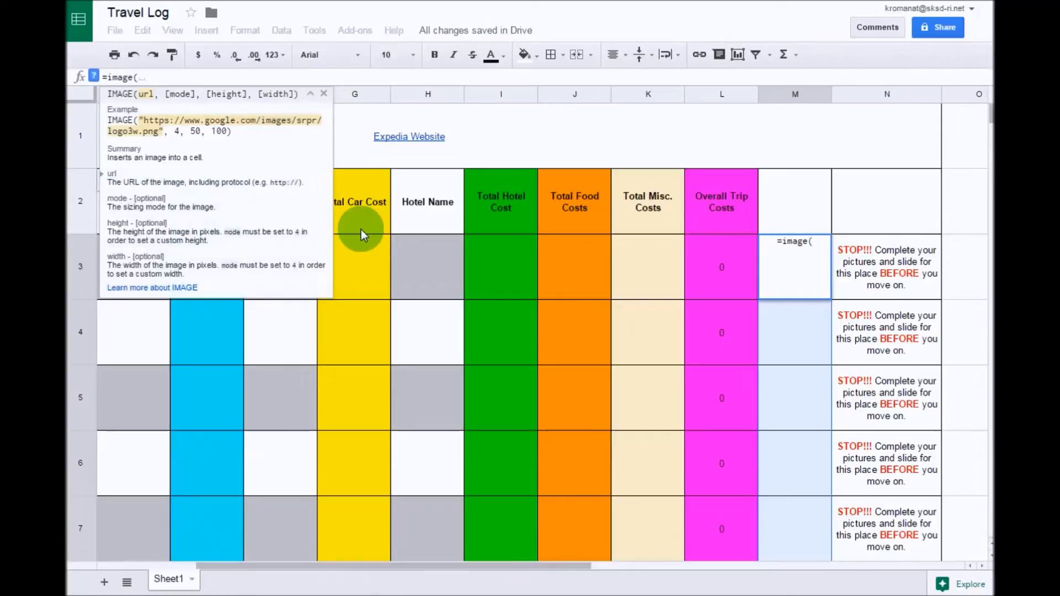
pyautogui.write('"')
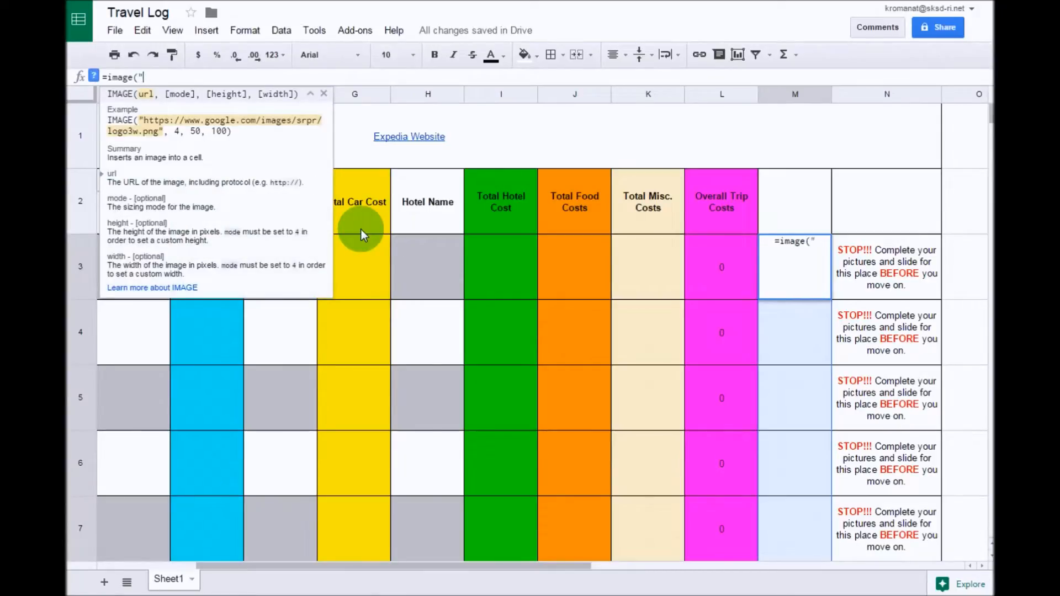
pyautogui.write('"')
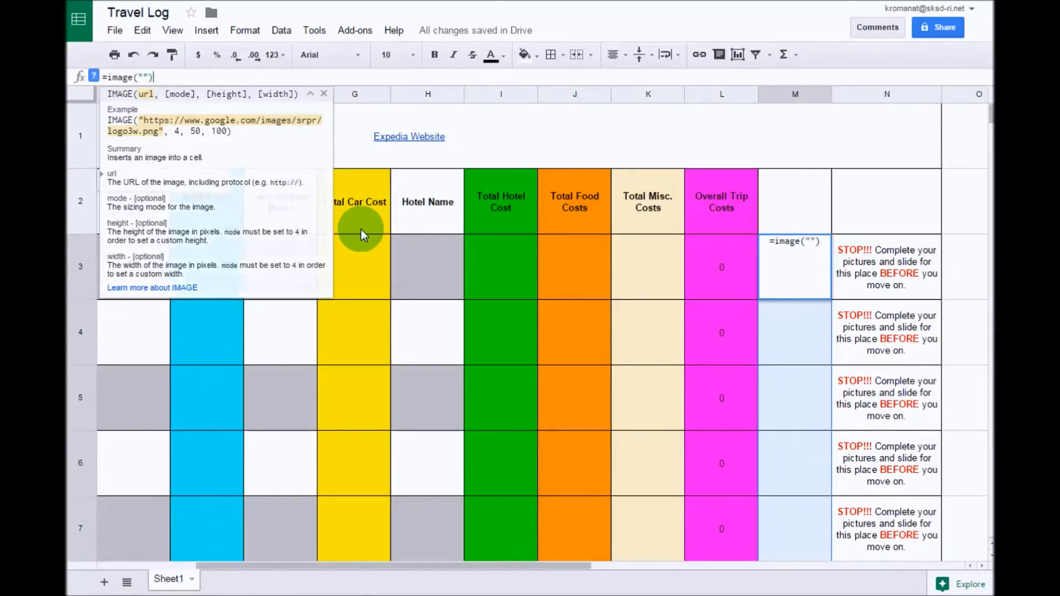
pyautogui.write(')')
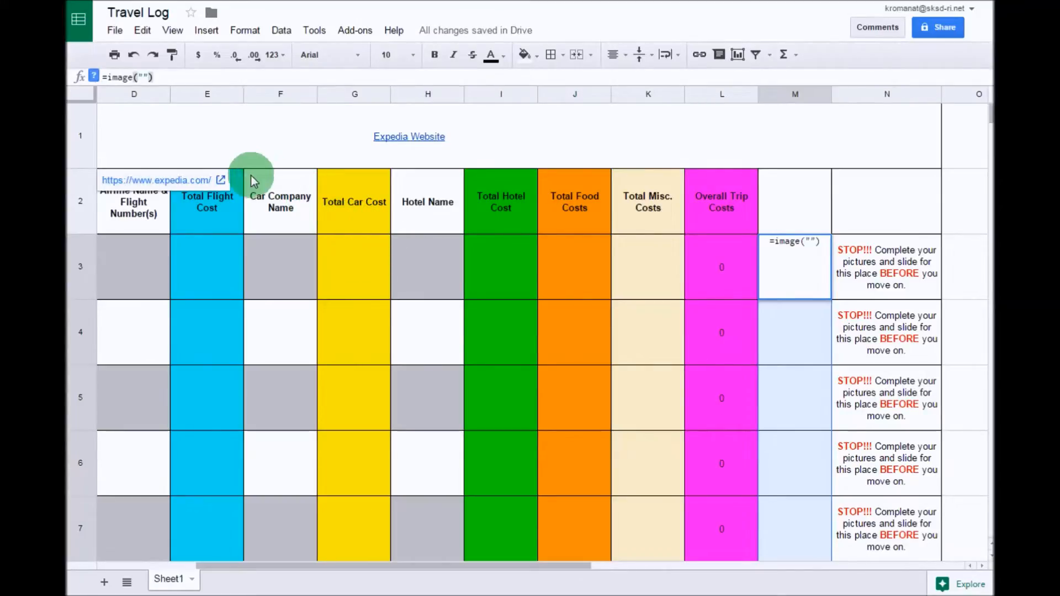
pyautogui.click(143, 78)
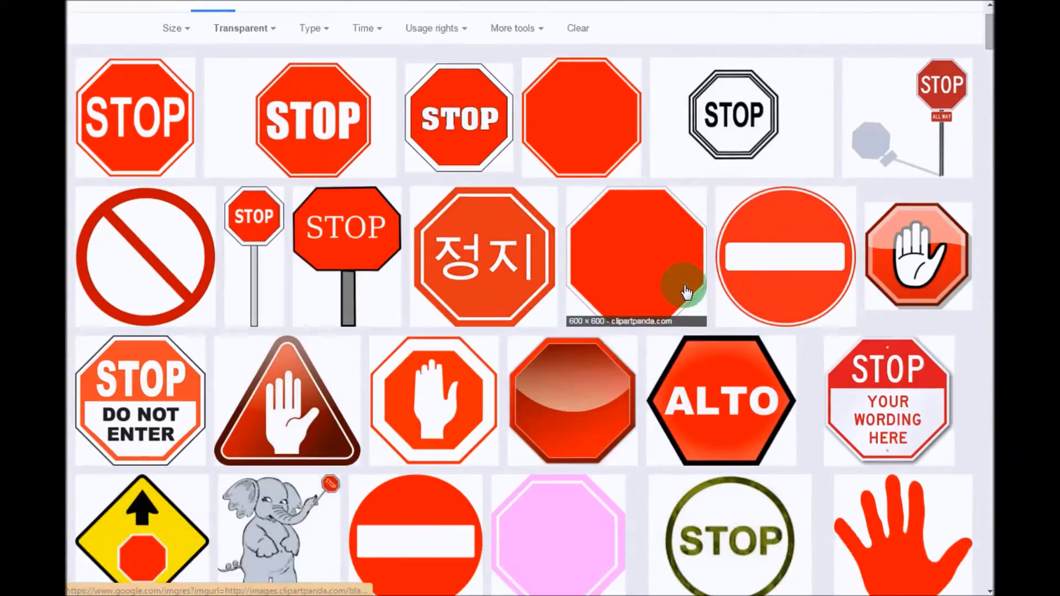
# - Switch to the Google Images results, open the shiny silver-bordered stop sign from clipartsheep.com at full size, and copy its image URL
pyautogui.scroll(-2, 687, 292)
pyautogui.scroll(-5, 768, 292)
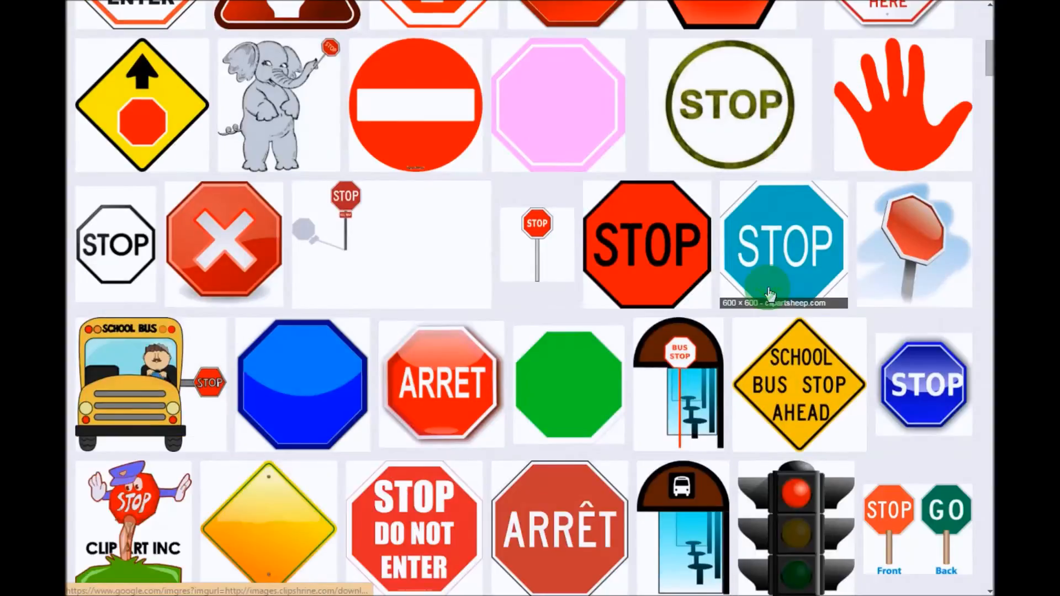
pyautogui.scroll(-5, 771, 292)
pyautogui.scroll(-2, 657, 387)
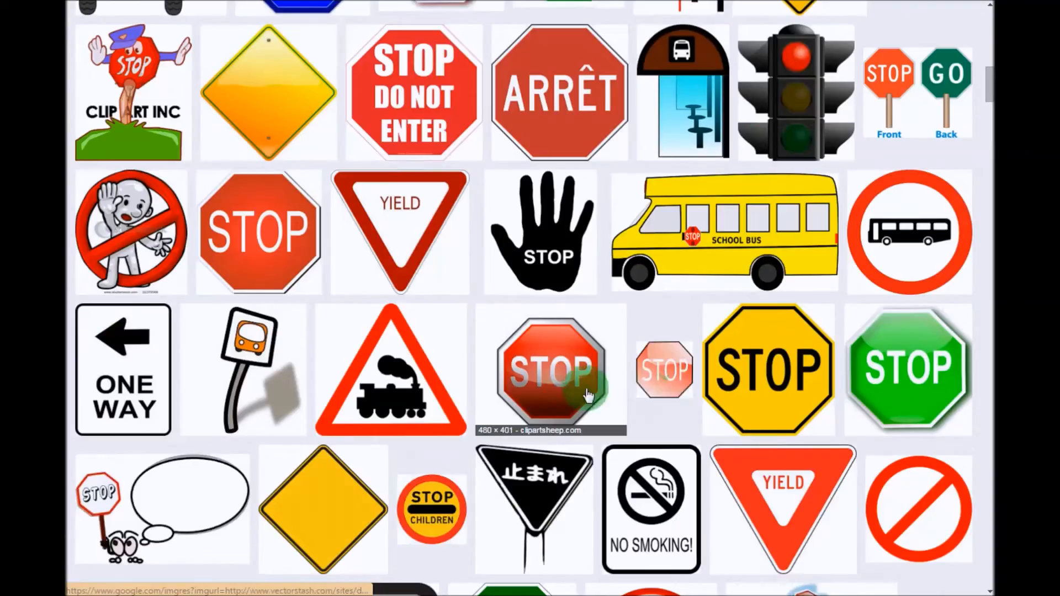
pyautogui.click(563, 372)
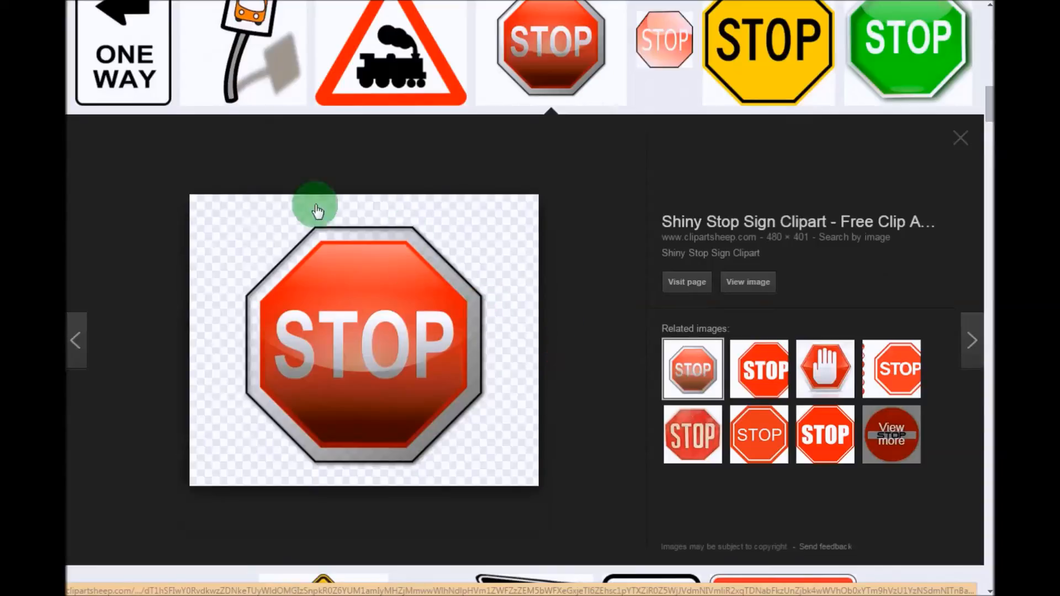
pyautogui.click(747, 282)
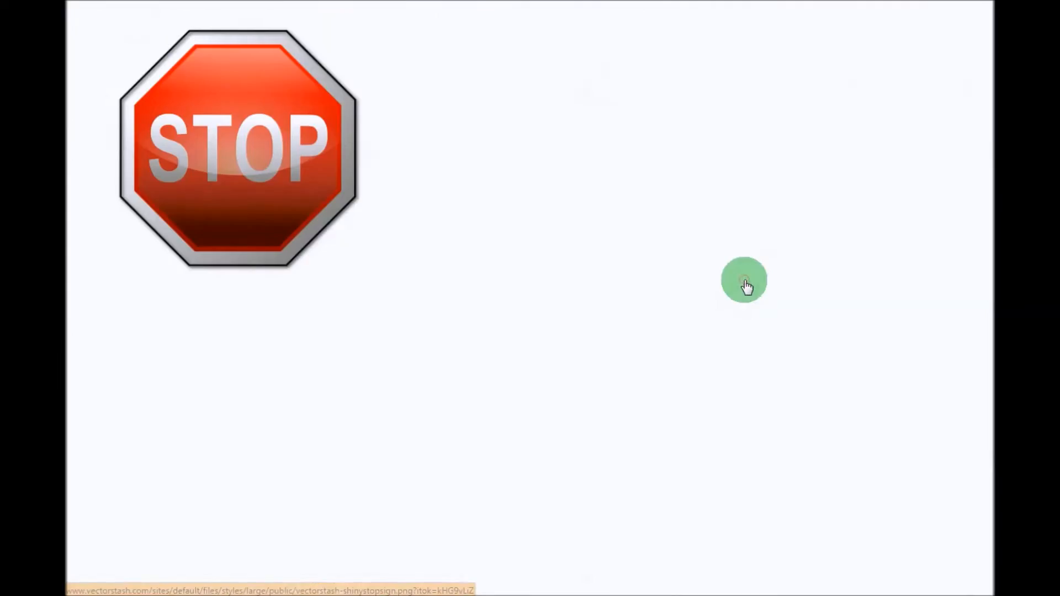
pyautogui.rightClick(224, 71)
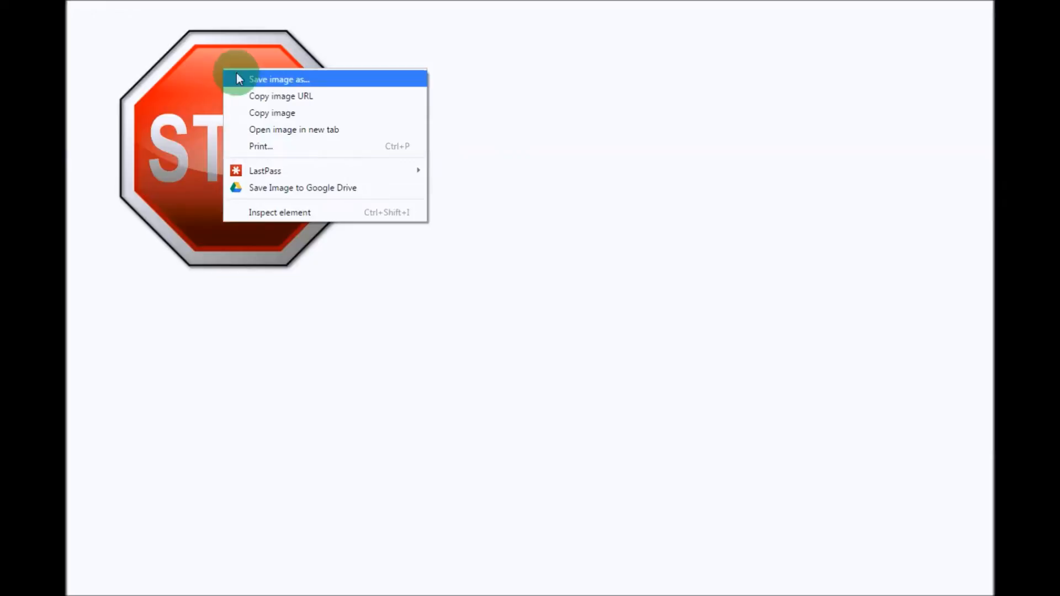
pyautogui.click(288, 97)
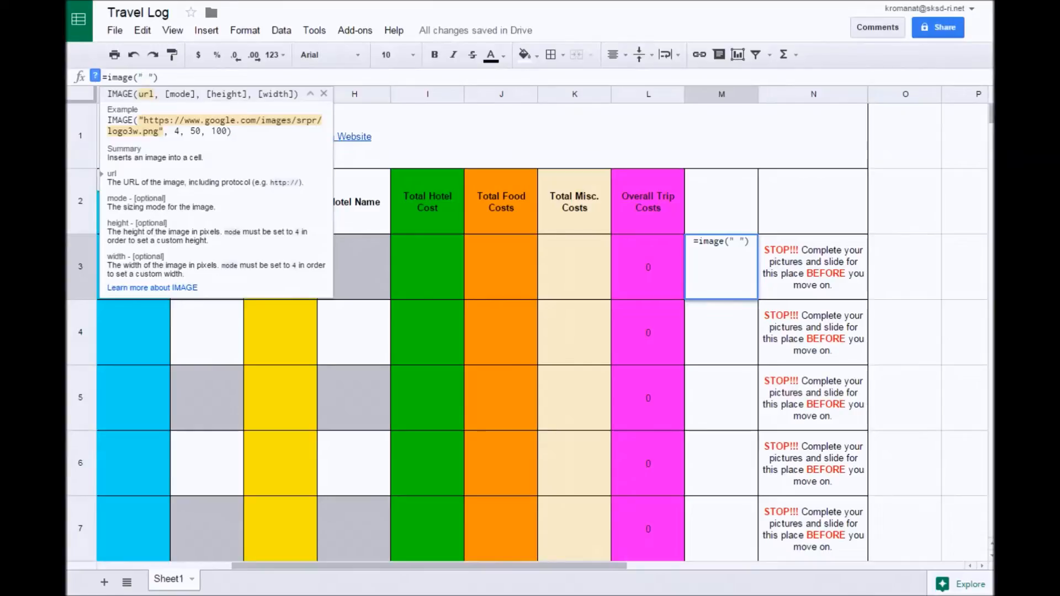
# - Paste the copied stop sign URL between the quotation marks of the IMAGE formula in M3, remove the extra space, and commit it
pyautogui.click(143, 77)
pyautogui.rightClick(143, 78)
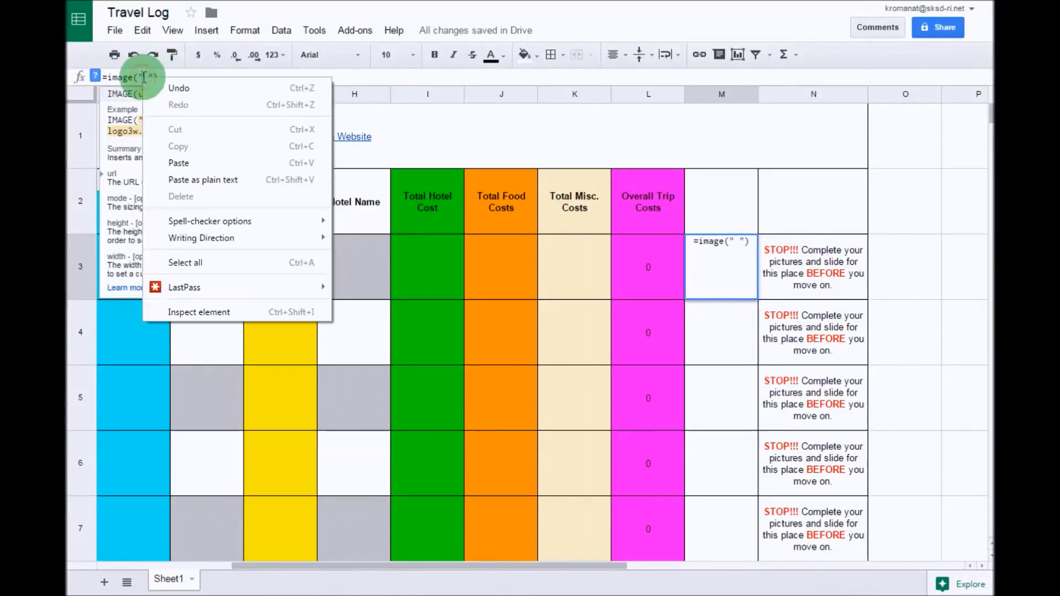
pyautogui.click(177, 158)
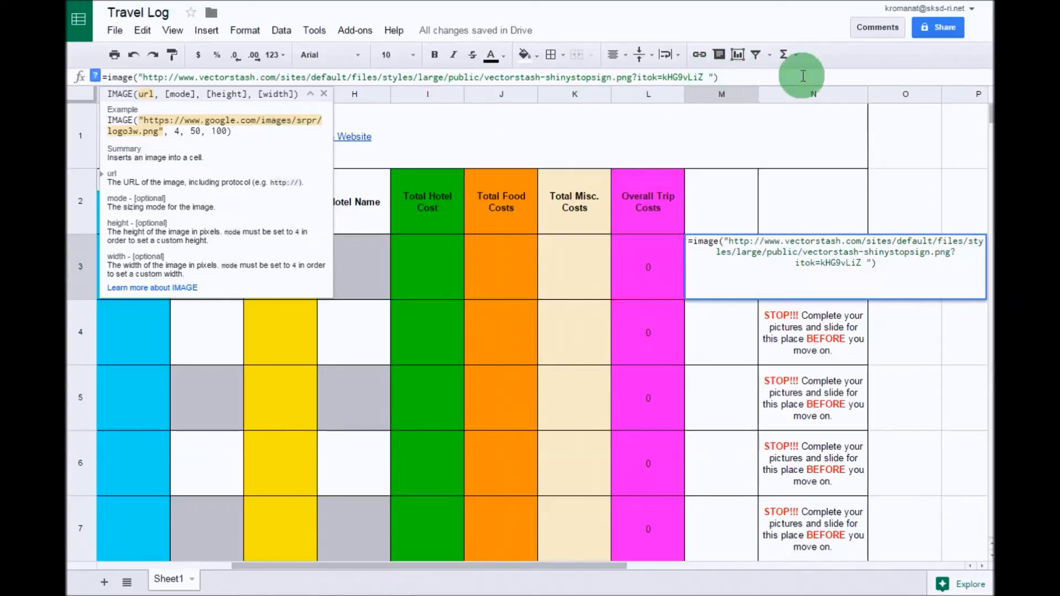
pyautogui.press('Delete')
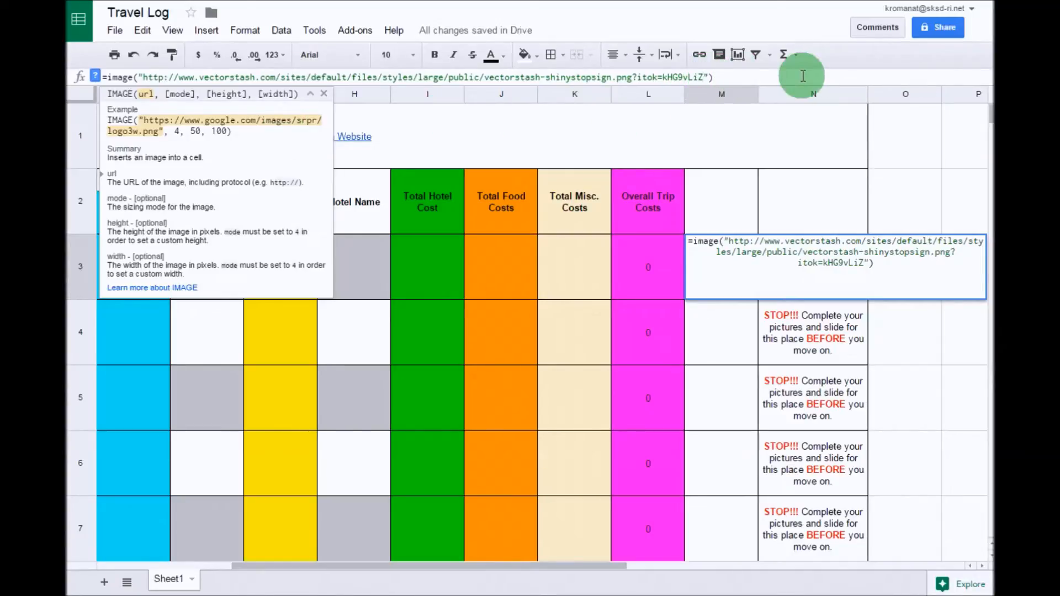
pyautogui.click(724, 340)
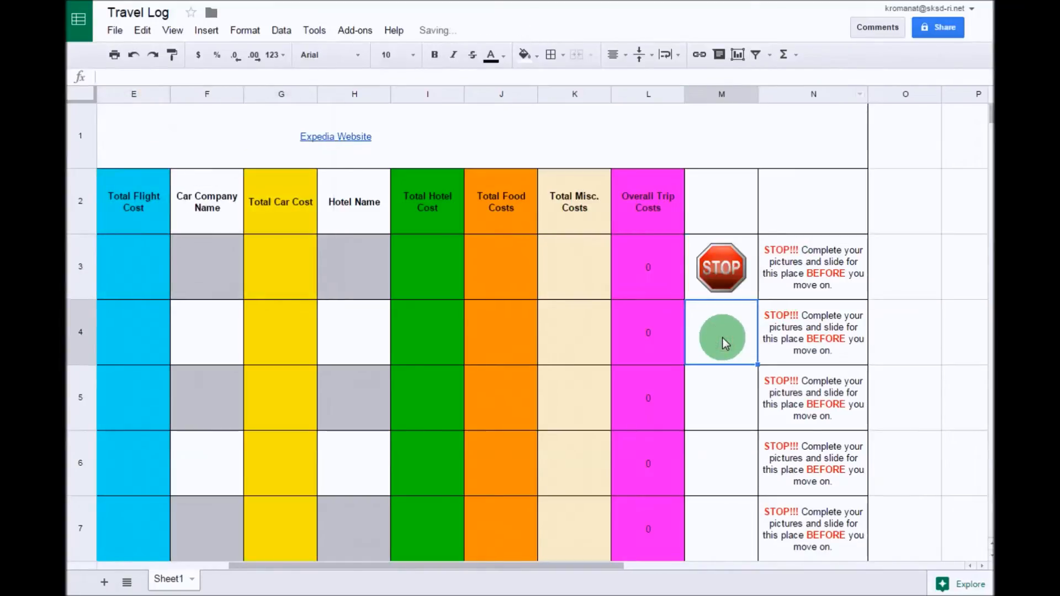
# - Try narrowing column M to test how the stop sign in M3 scales with the cell, and undo the resize
pyautogui.click(723, 271)
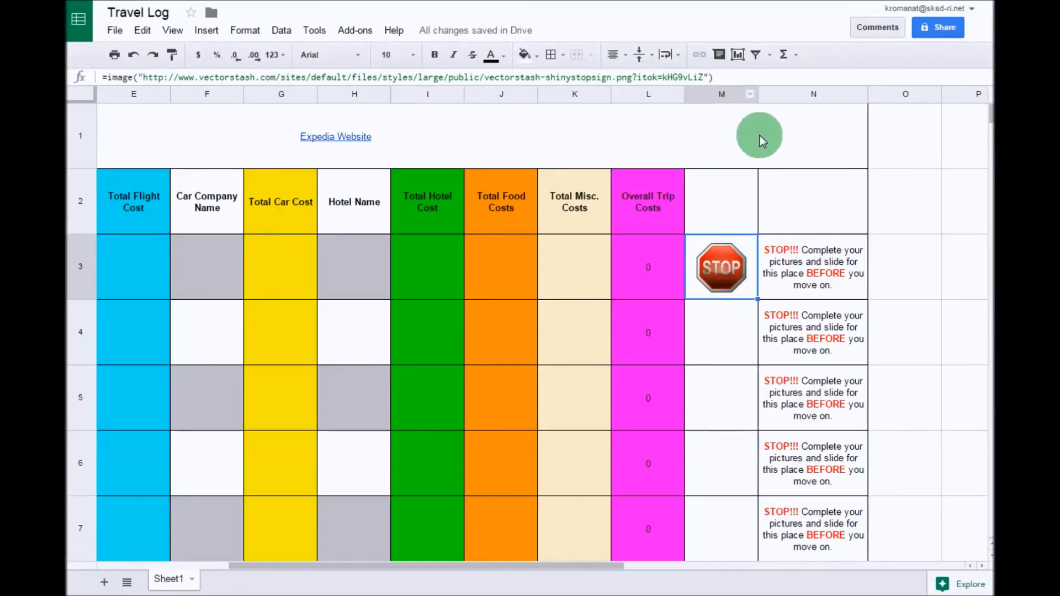
pyautogui.moveTo(758, 98); pyautogui.dragTo(730, 95)
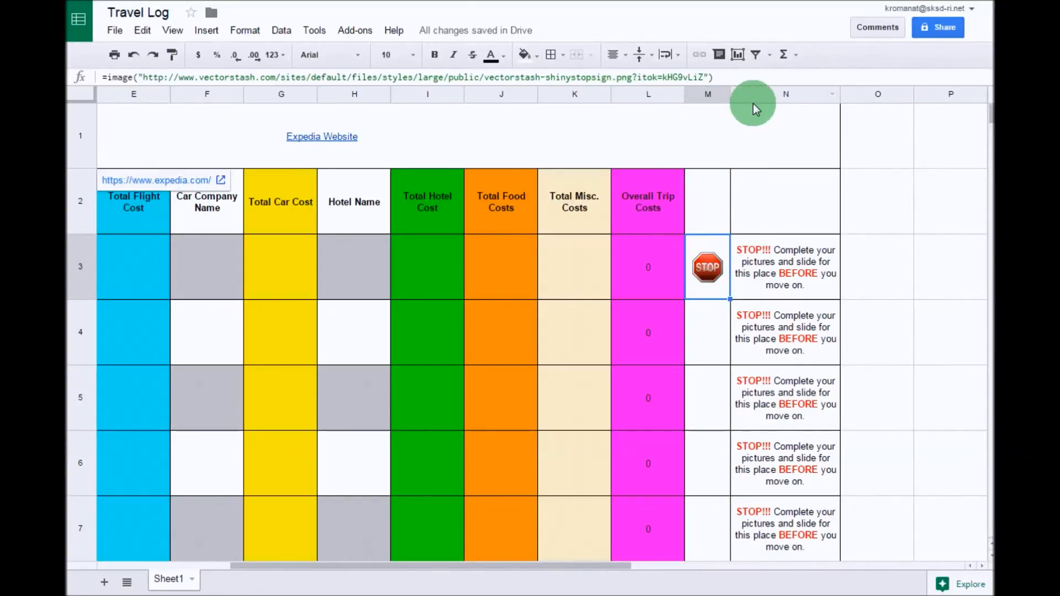
pyautogui.click(134, 56)
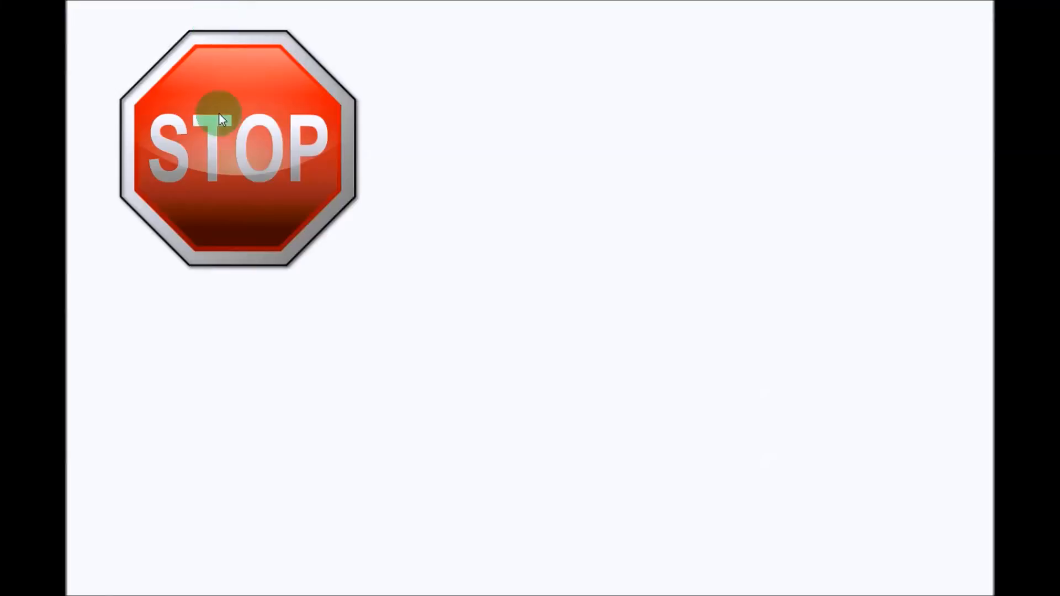
pyautogui.rightClick(243, 88)
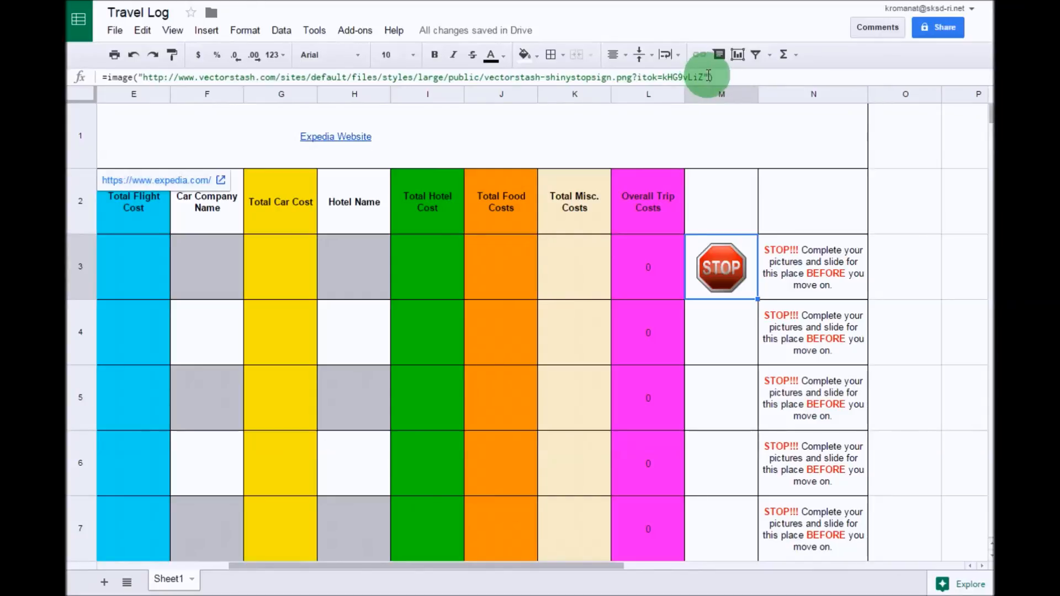
# - Fill the stop sign IMAGE formula from M3 down through M11, beside every row that has a STOP!!! reminder
pyautogui.click(701, 247)
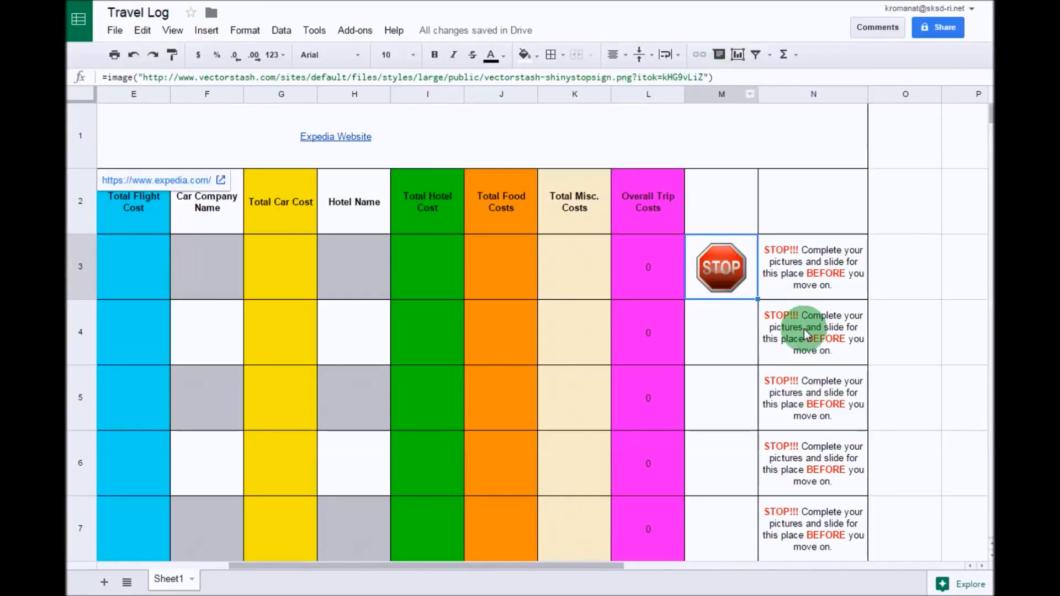
pyautogui.scroll(-2, 717, 411)
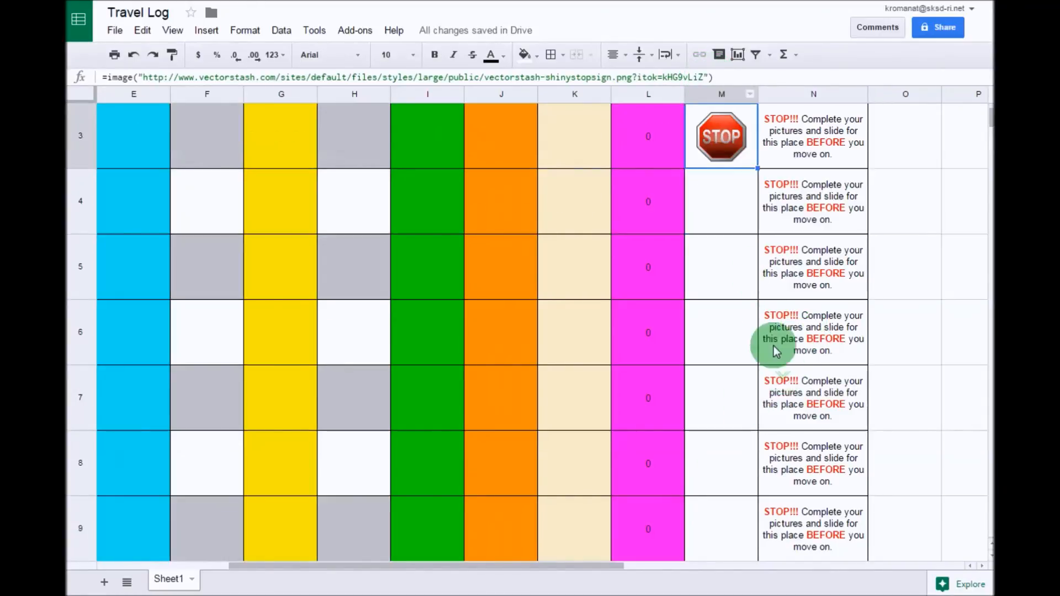
pyautogui.moveTo(757, 166); pyautogui.dragTo(746, 369)
pyautogui.scroll(-2, 807, 374)
pyautogui.scroll(-1, 807, 374)
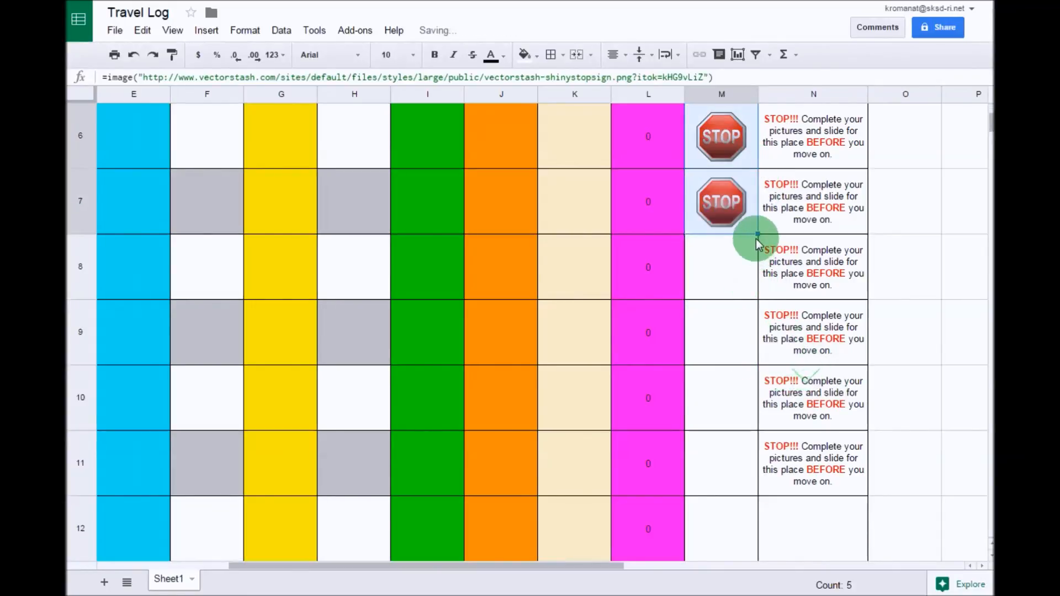
pyautogui.moveTo(758, 235); pyautogui.dragTo(743, 479)
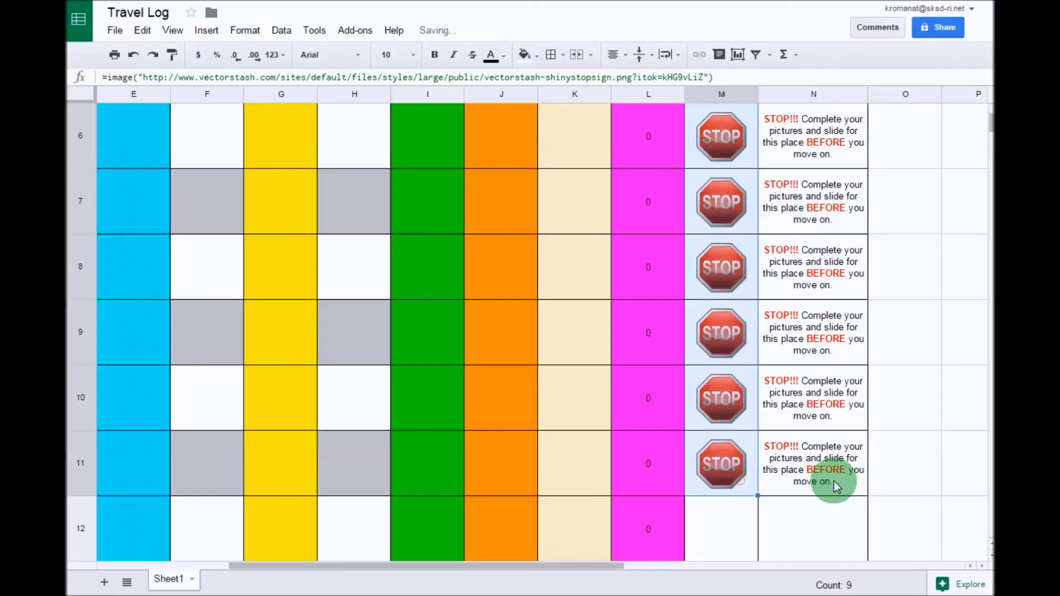
pyautogui.scroll(-4, 829, 464)
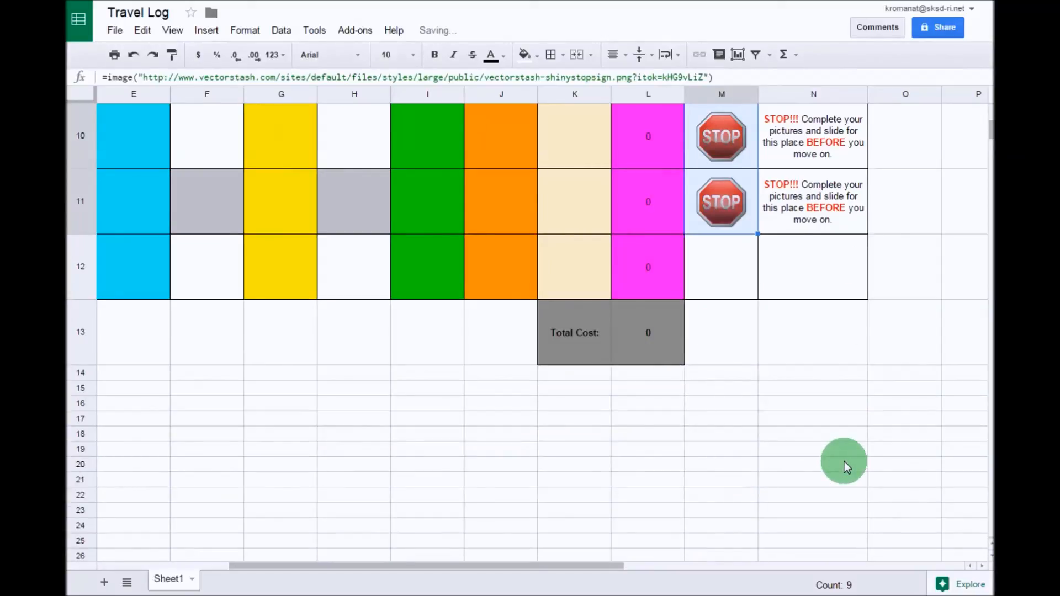
pyautogui.scroll(9, 843, 462)
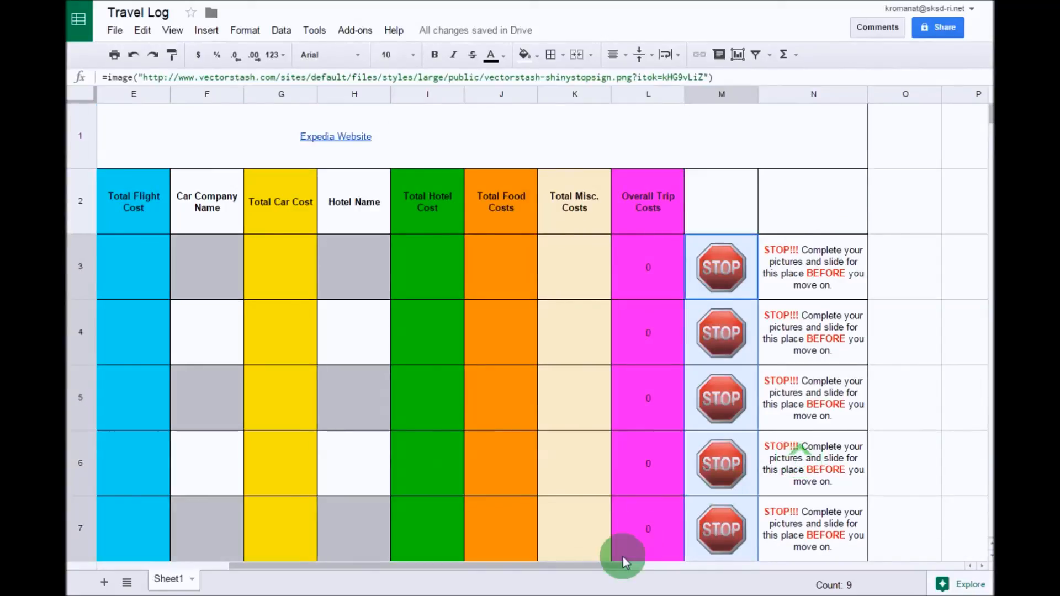
pyautogui.moveTo(610, 566); pyautogui.dragTo(446, 568)
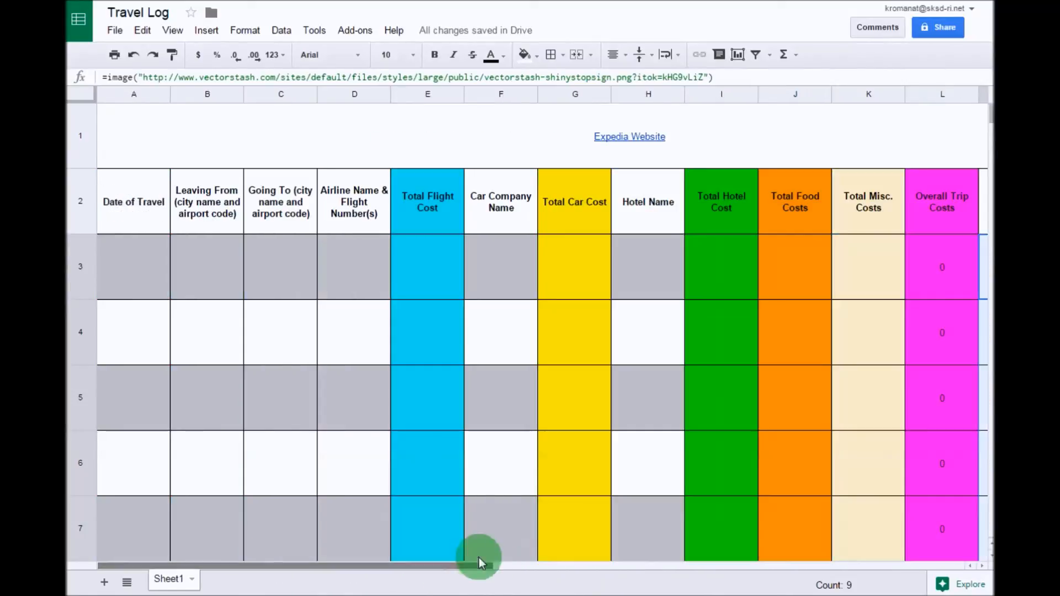